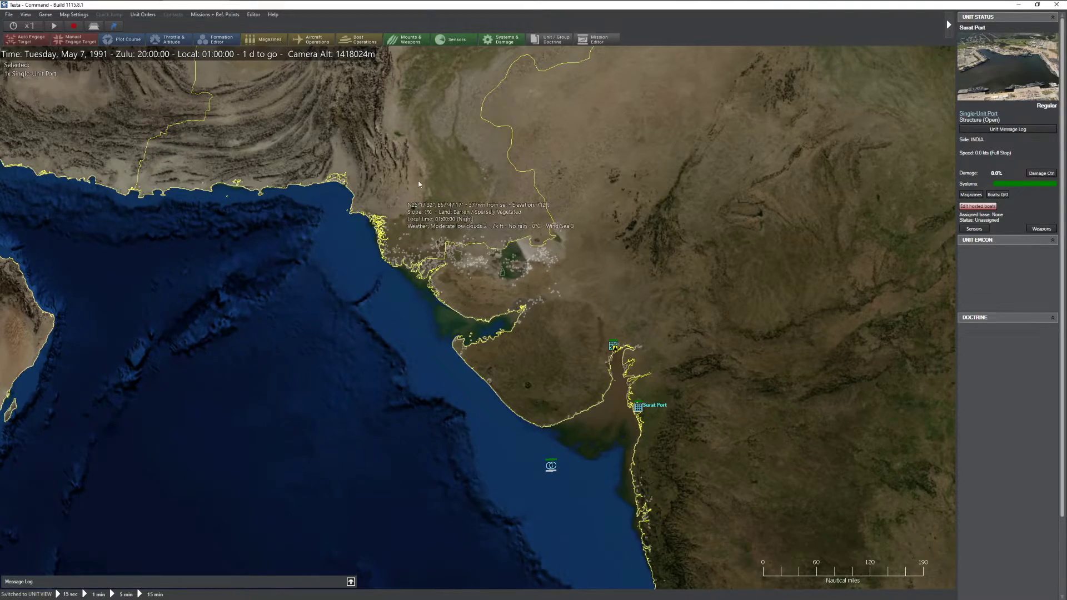
- Create a repeatable scenario event described as IndiaDestroysMerchant
scroll(478, 318, "down", 1)
scroll(478, 318, "down", 3)
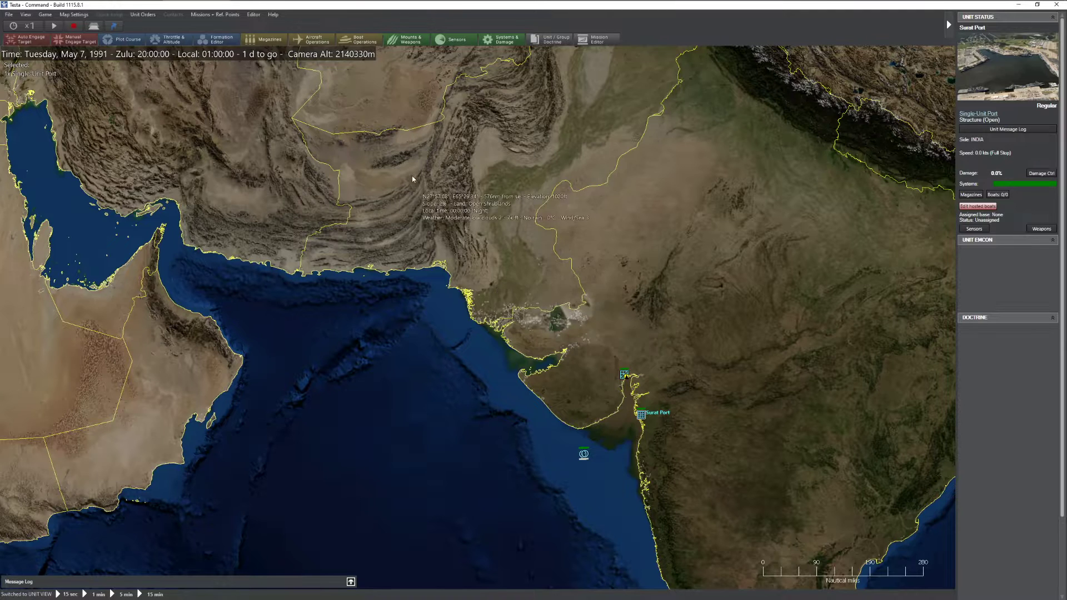
left_click(254, 15)
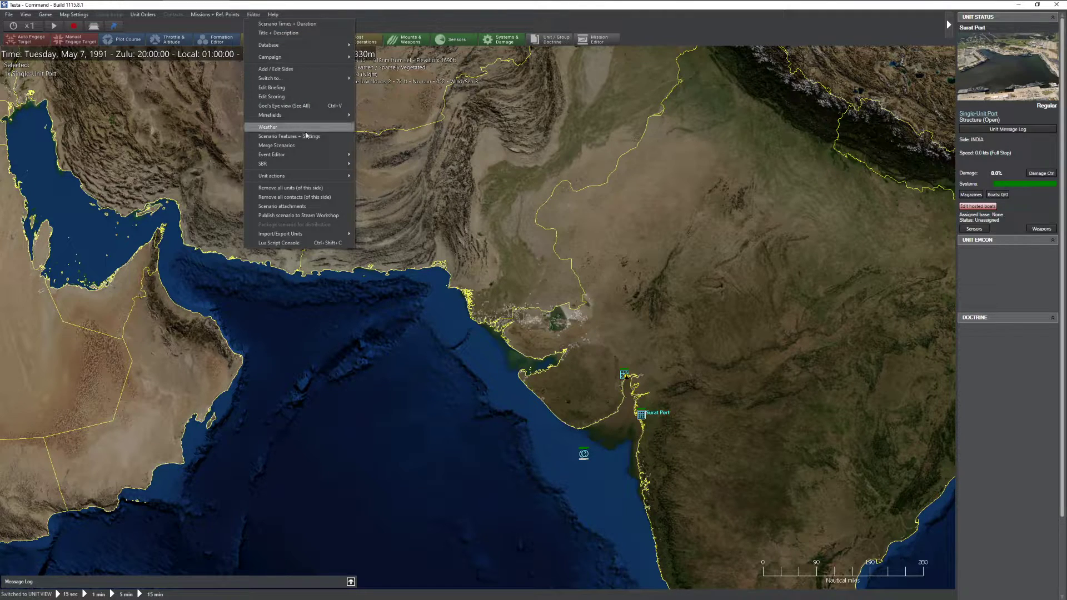
mouse_move(326, 161)
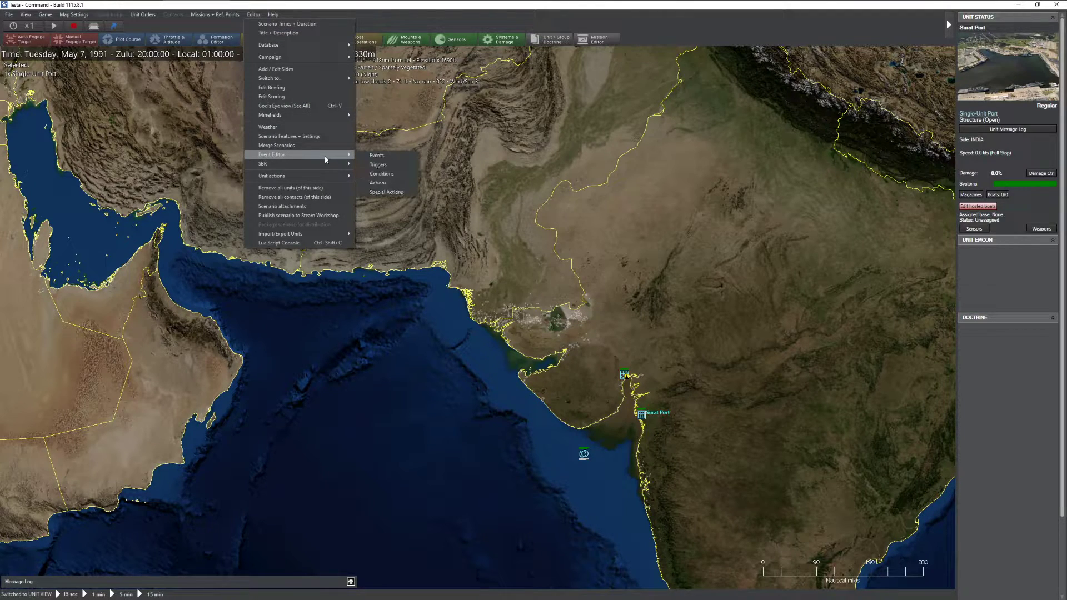
left_click(378, 156)
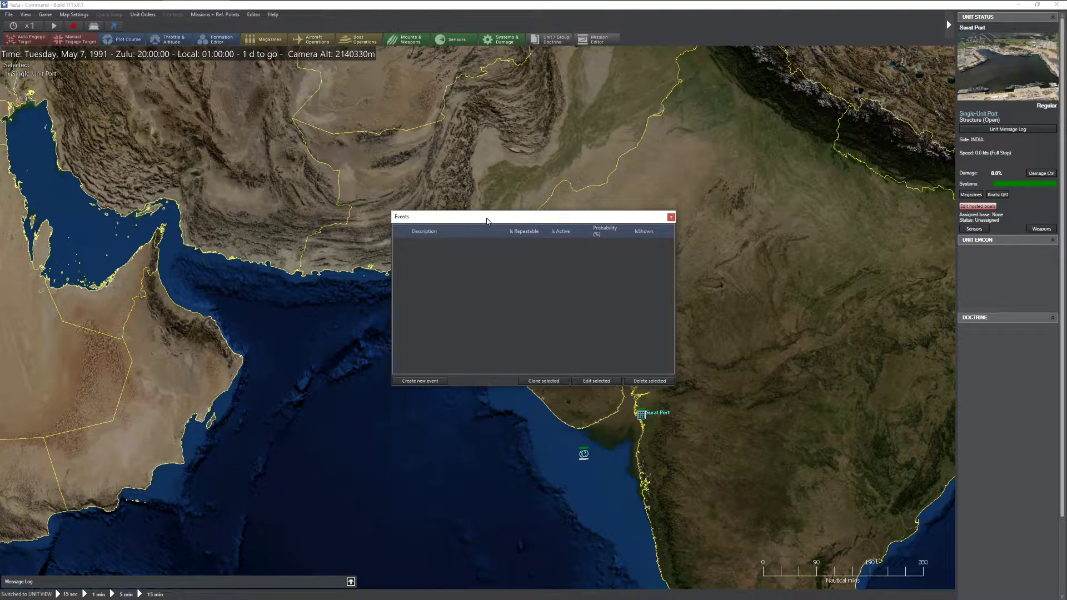
left_click(411, 375)
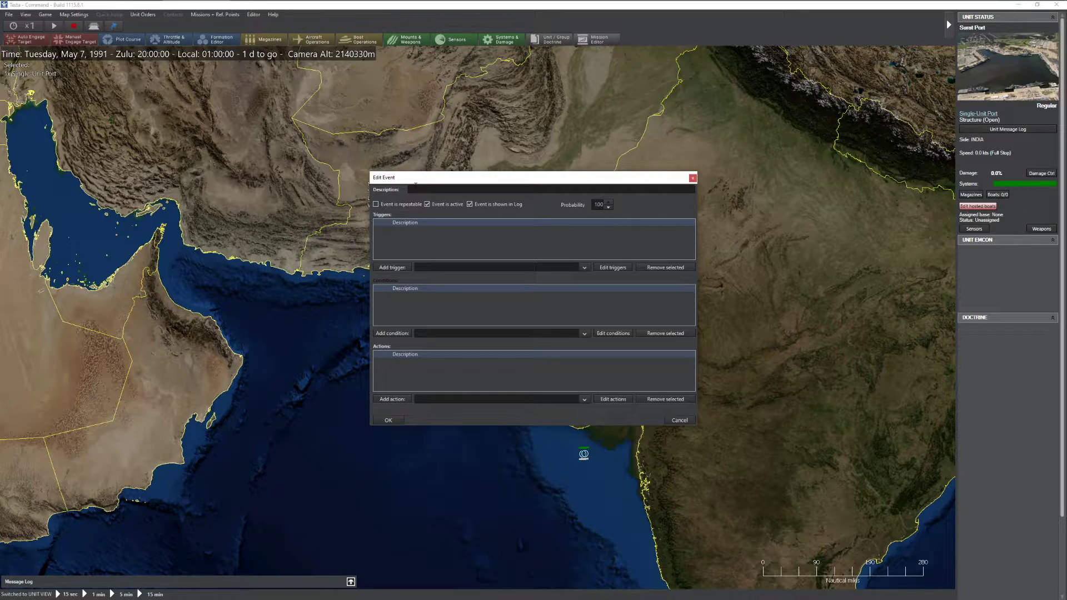
type("IndiaDestroysMerchant")
- Start a new Unit Is Destroyed trigger for the event and describe it as MerchantDestroyed
left_click(611, 268)
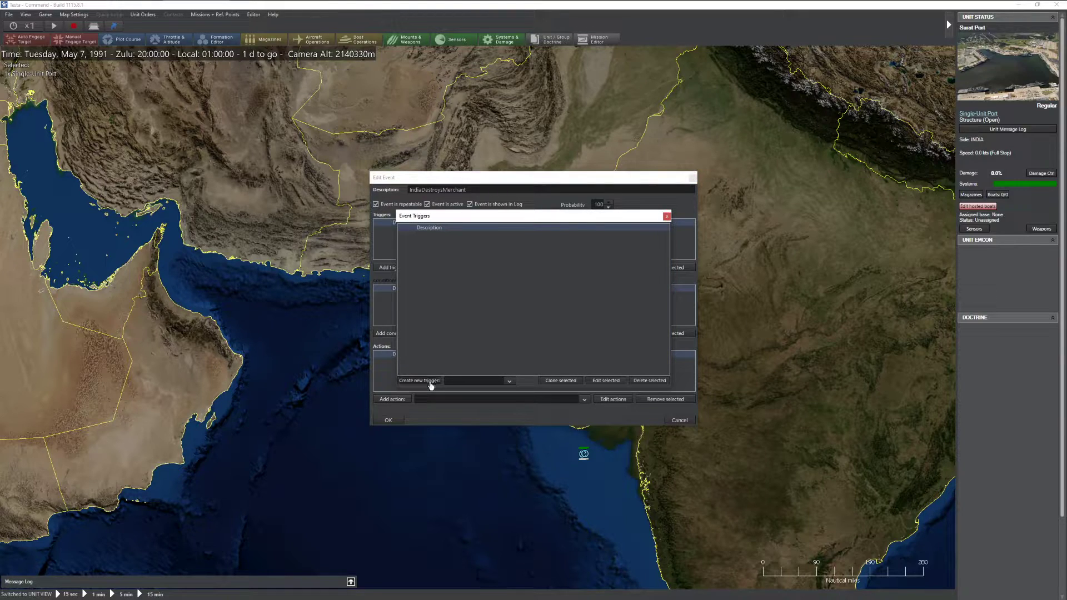
left_click(476, 382)
left_click(477, 391)
left_click(420, 381)
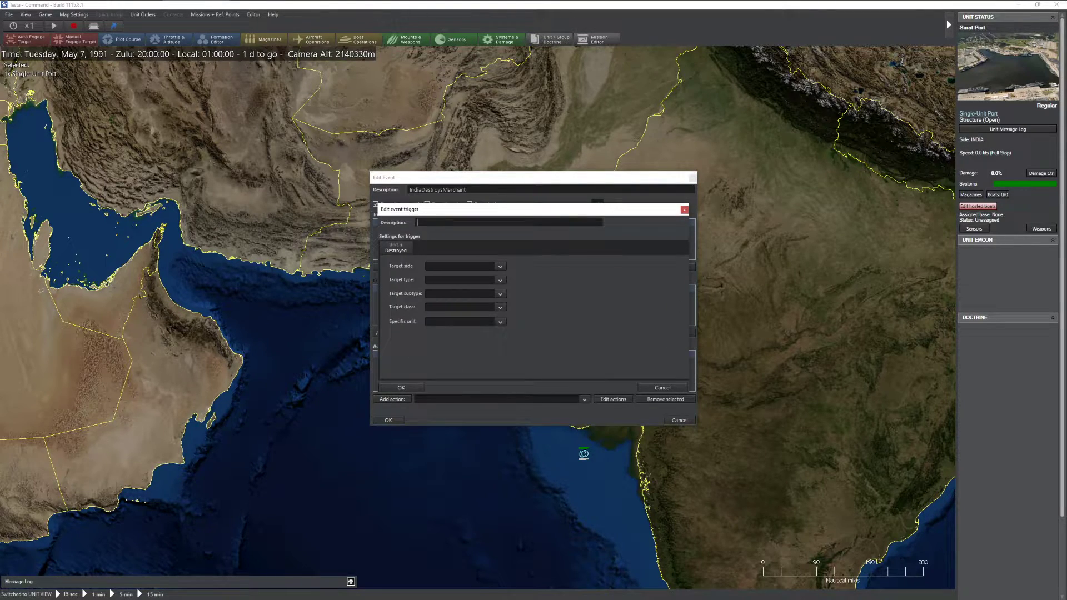
type("IndiaDestroy")
key("BackSpace")
key("BackSpace")
key("BackSpace")
key("BackSpace")
key("BackSpace")
key("BackSpace")
key("BackSpace")
key("BackSpace")
key("BackSpace")
key("BackSpace")
key("BackSpace")
key("BackSpace")
type("MerchantDestroyed")
- Set the trigger's target side to PAKISTAN, target type to Surface Ship and target subtype to Merchant
left_click(499, 266)
left_click(467, 280)
left_click(453, 282)
left_click(455, 304)
left_click(498, 294)
left_click(445, 314)
- Narrow the trigger's target to the Commercial Tanker - Large Range, reselect the target class, and save the trigger
left_click(502, 313)
left_click(536, 331)
left_click(486, 319)
left_click(489, 308)
left_click(476, 321)
left_click(477, 322)
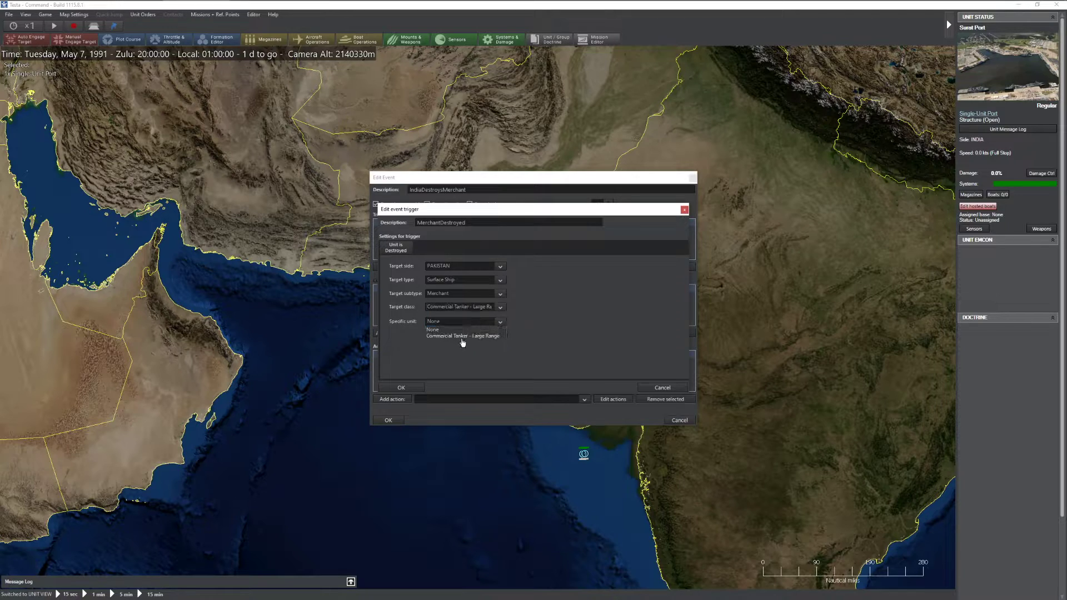
left_click(482, 337)
left_click(498, 308)
left_click(469, 316)
left_click(404, 387)
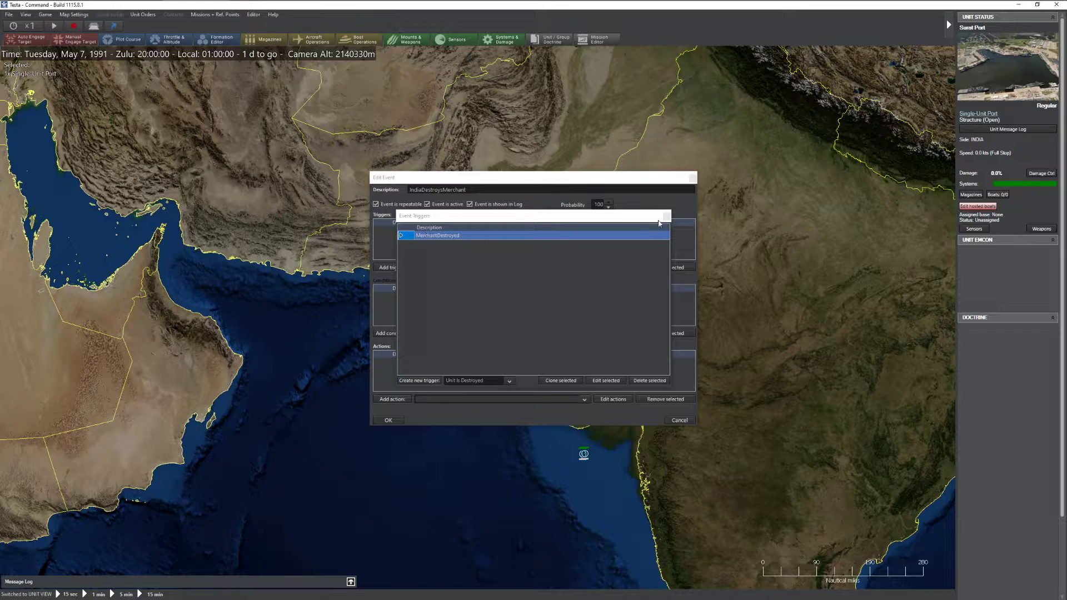
- Add the MerchantDestroyed trigger to the IndiaDestroysMerchant event
left_click(665, 217)
left_click(428, 267)
left_click(438, 277)
left_click(394, 268)
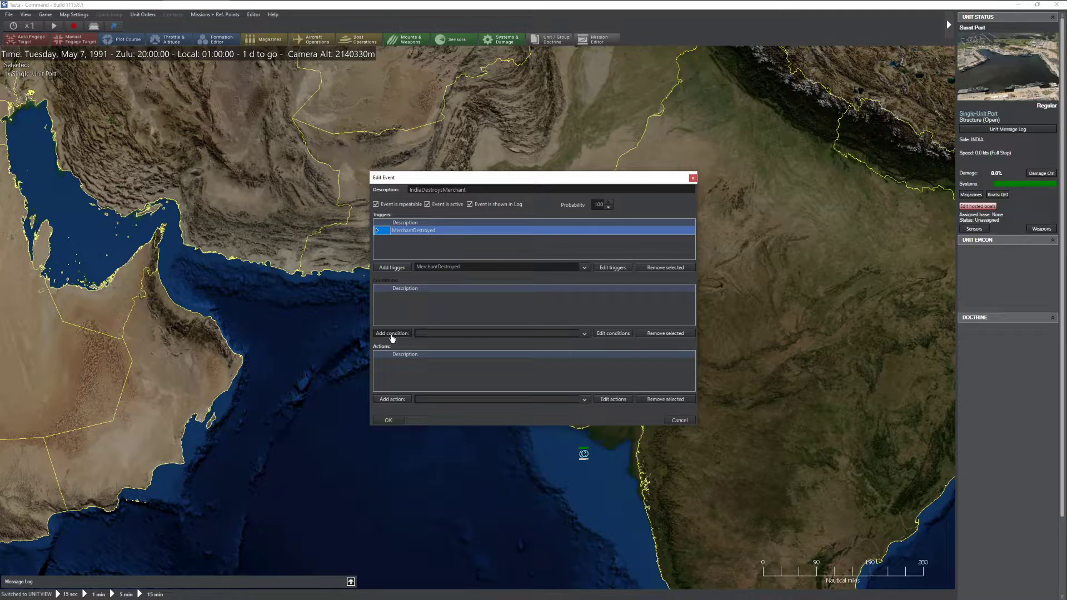
- Create a Scenario Has Started condition described as ScenarioStarted
left_click(618, 334)
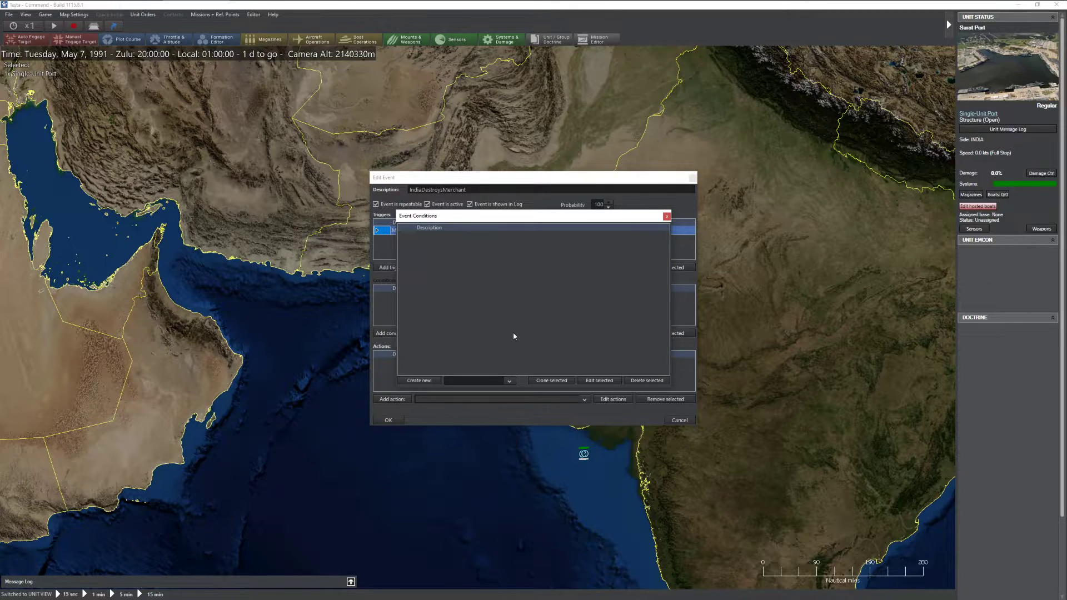
left_click(505, 382)
left_click(470, 395)
left_click(422, 381)
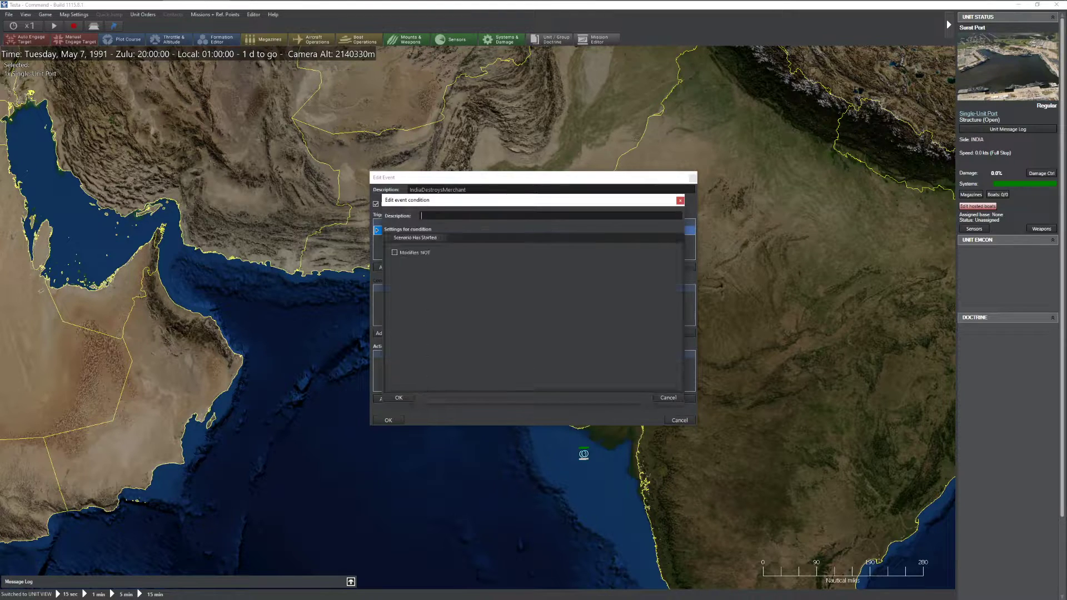
type("Scenari")
key("BackSpace")
type("enarioStarted")
left_click(398, 398)
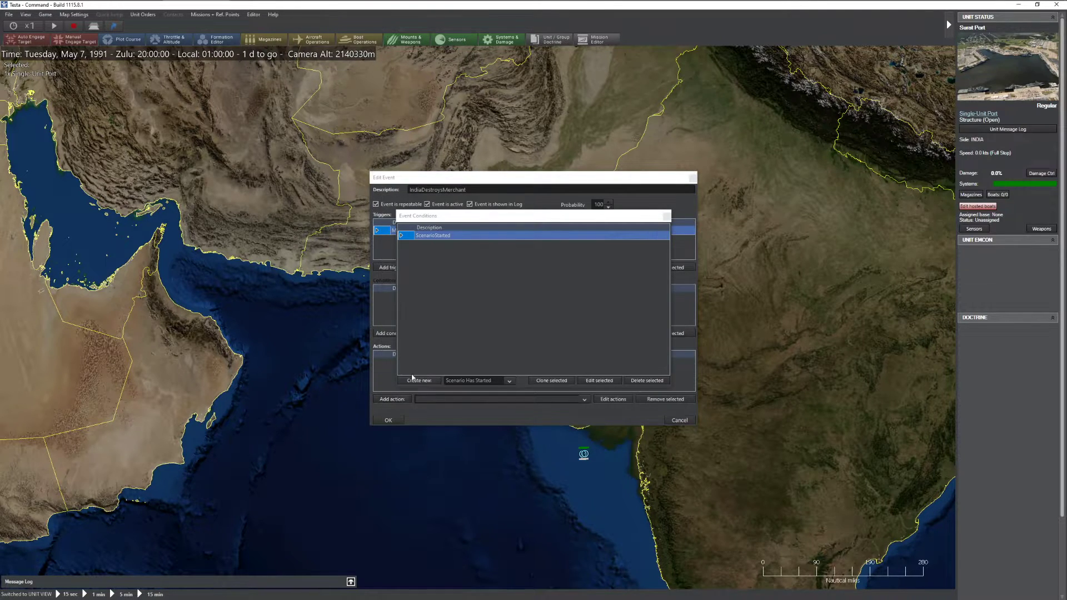
- Add the ScenarioStarted condition to the IndiaDestroysMerchant event
left_click(666, 216)
left_click(462, 333)
left_click(441, 342)
left_click(392, 333)
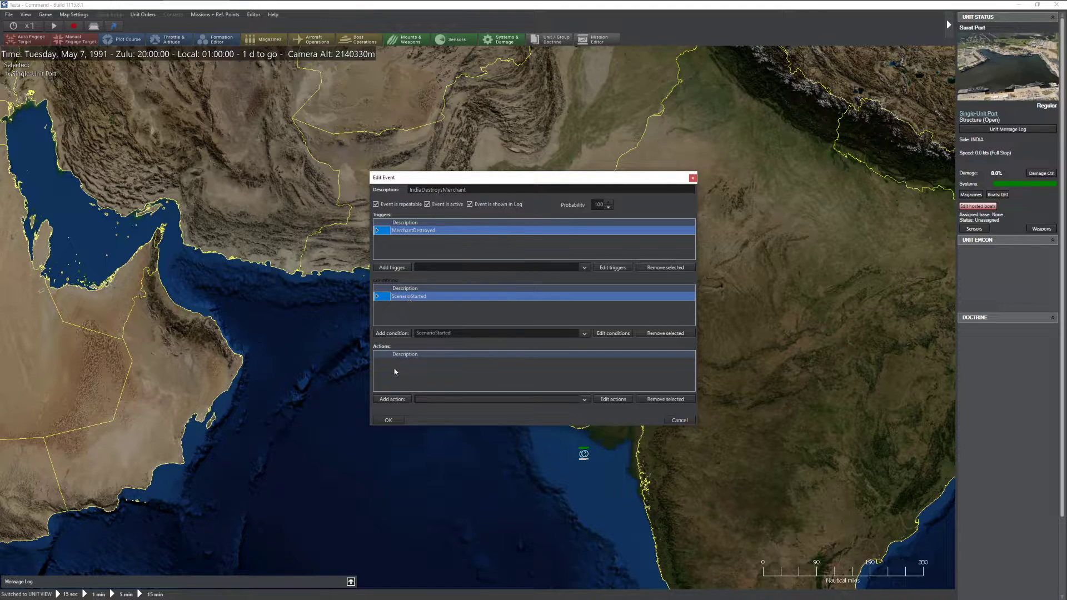
- Create a Points action described as Add15PointstoIndia for the INDIA side
left_click(614, 398)
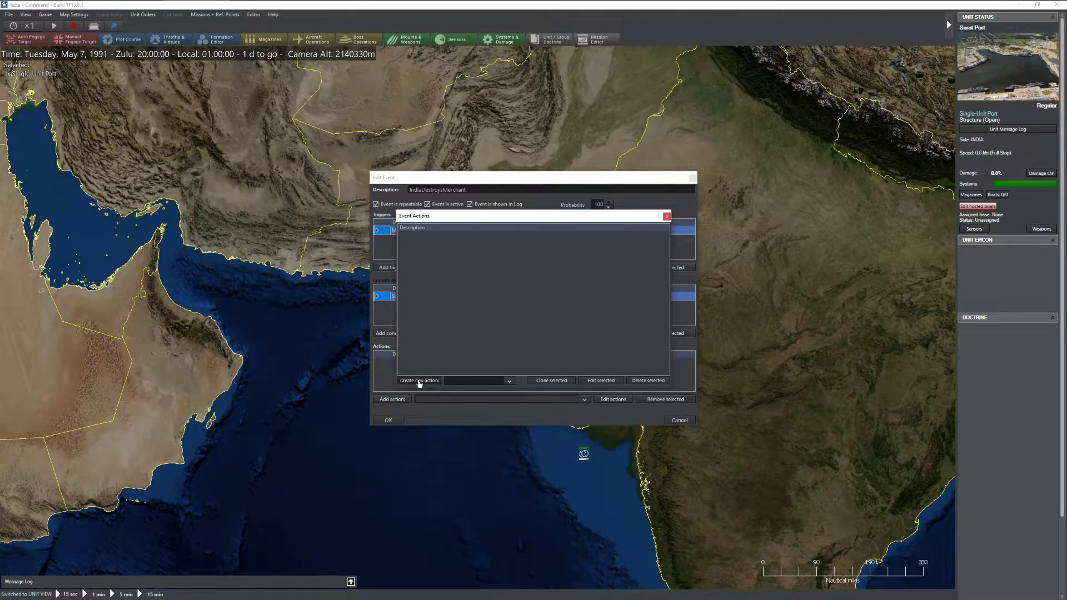
left_click(467, 381)
left_click(453, 389)
left_click(419, 382)
type("Add1")
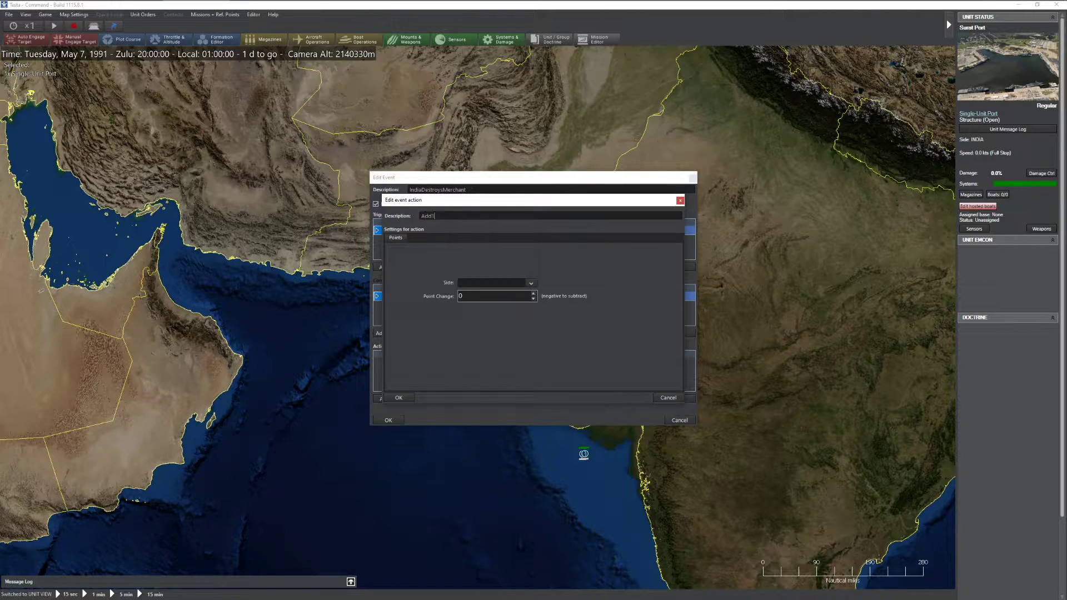
type("5PointstoIndia")
left_click(531, 283)
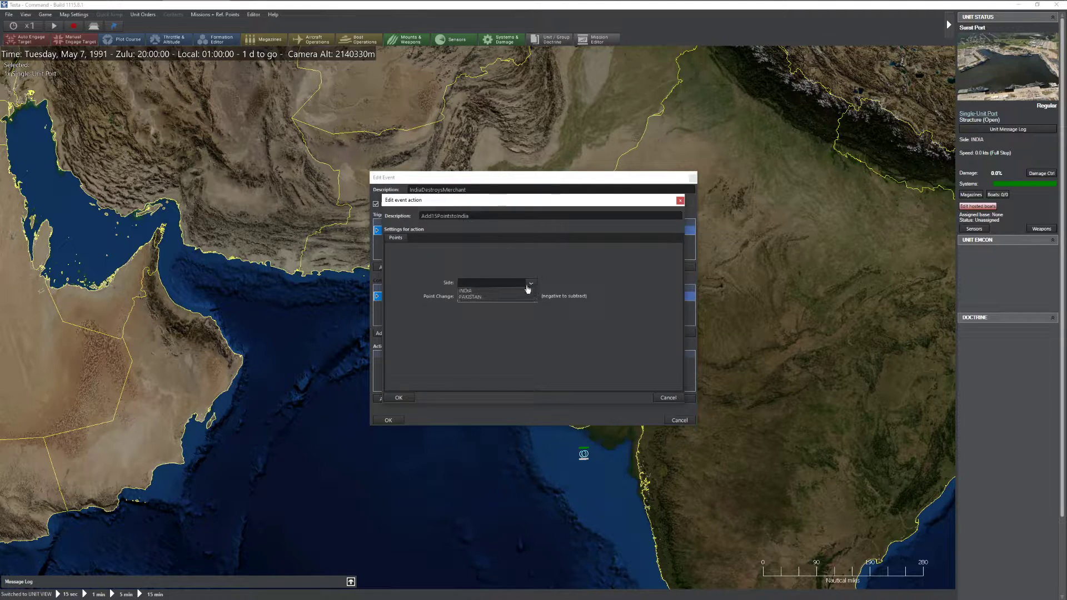
left_click(472, 294)
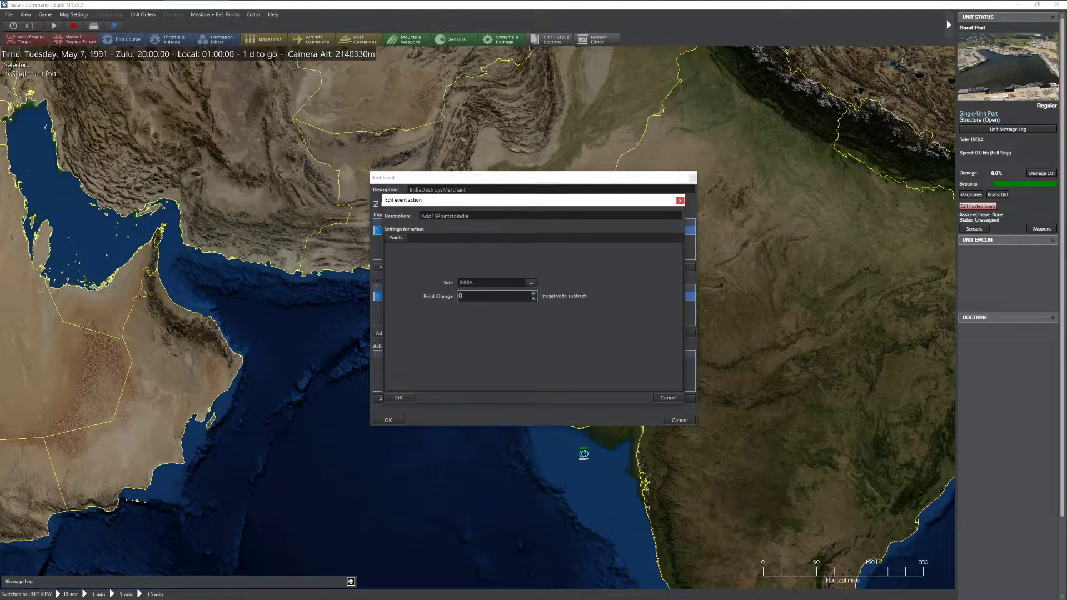
left_click(399, 397)
- Add the Add15PointstoIndia action to the IndiaDestroysMerchant event and save the event
left_click(666, 216)
left_click(433, 398)
left_click(435, 407)
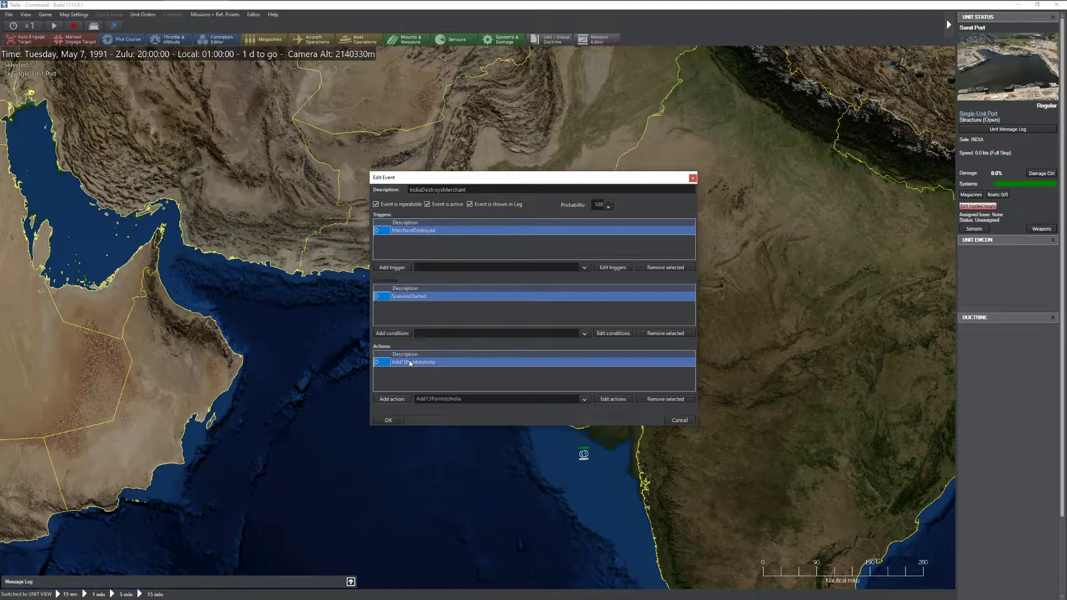
left_click(388, 420)
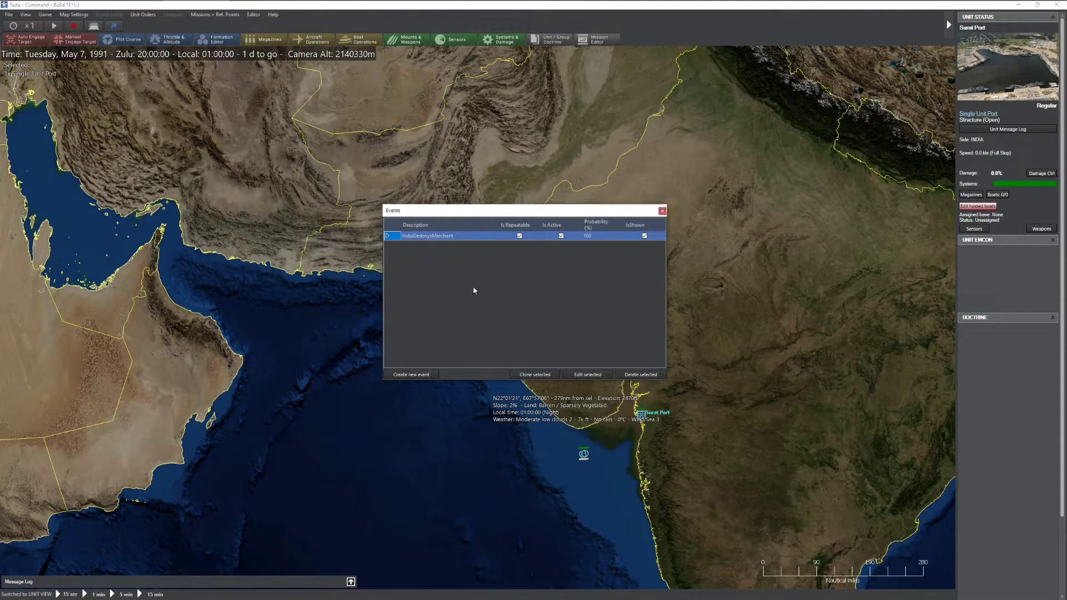
- Create a second event and add the existing ScenarioStarted condition to it
left_click(426, 375)
left_click(465, 336)
left_click(437, 341)
left_click(394, 334)
- Create a Unit Is Destroyed trigger described as IndiaLosesAirplane, choosing its target side and target type
left_click(609, 268)
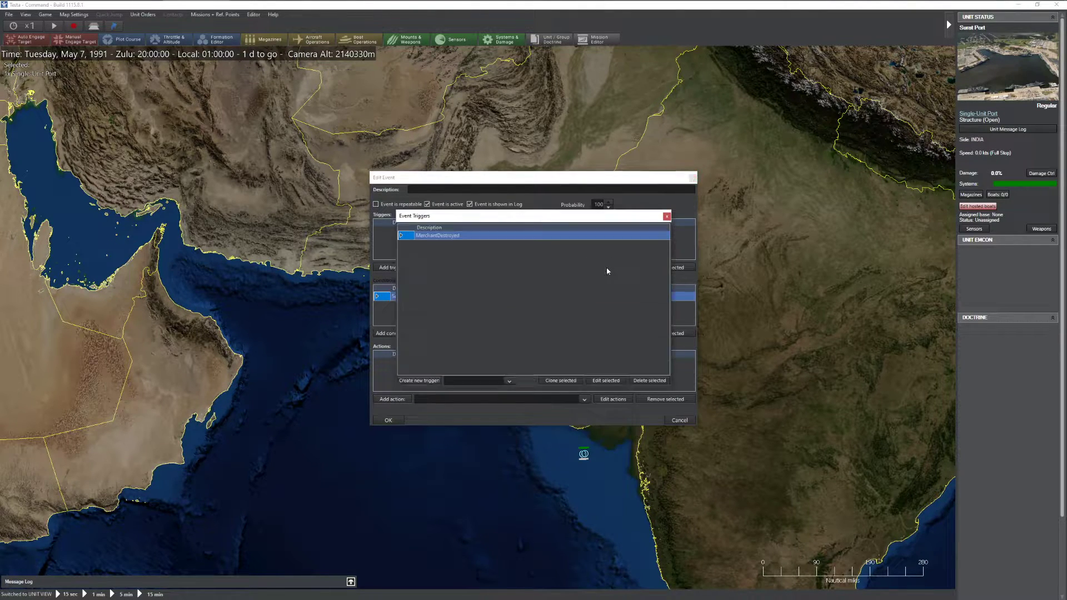
left_click(470, 381)
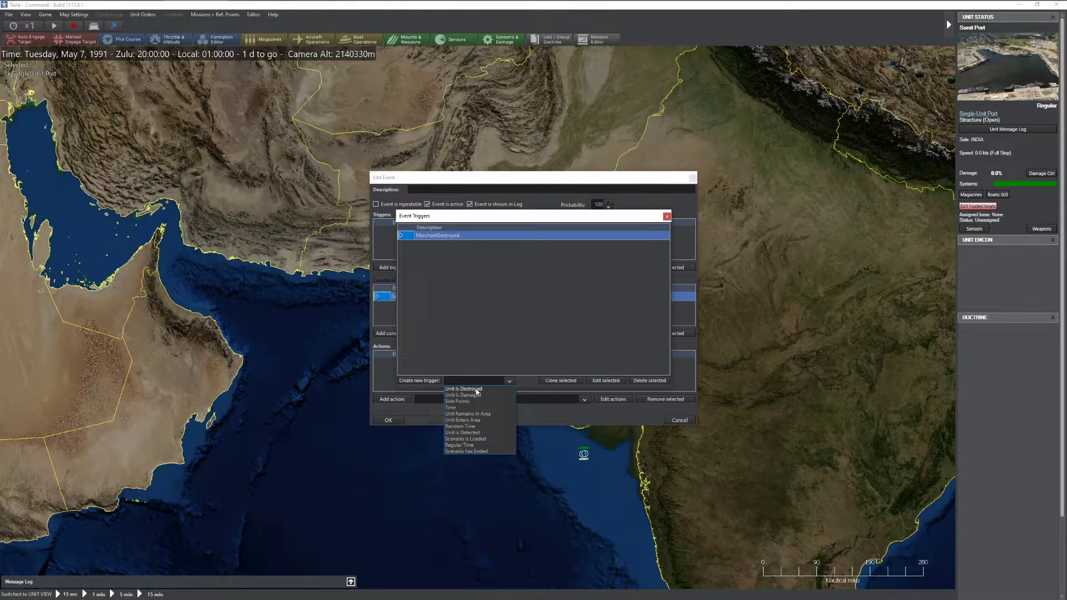
left_click(474, 390)
left_click(434, 383)
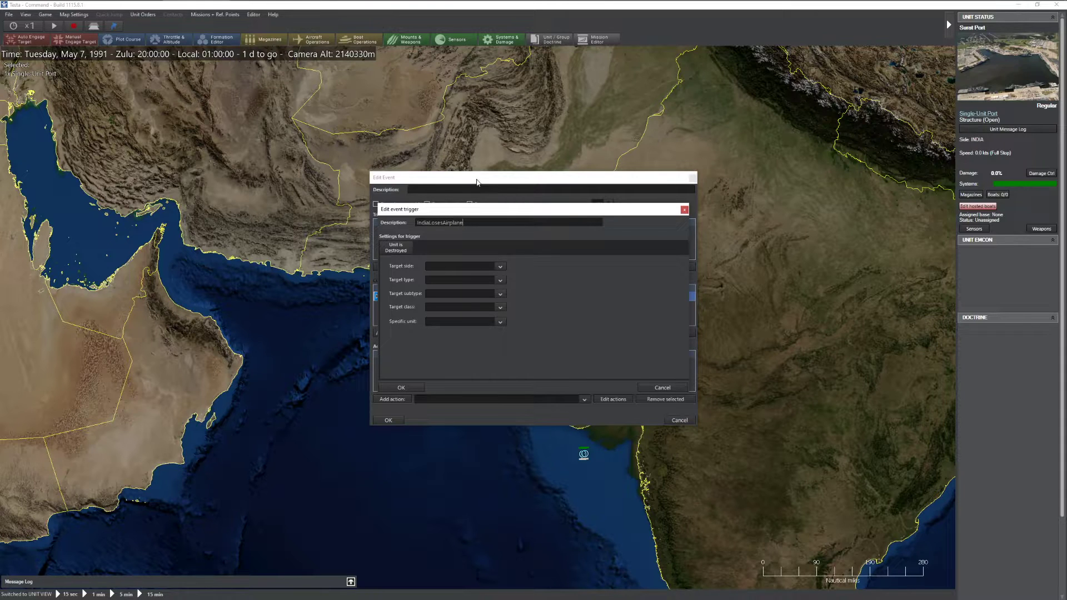
left_click(460, 267)
left_click(441, 278)
left_click(440, 280)
left_click(450, 295)
left_click(417, 389)
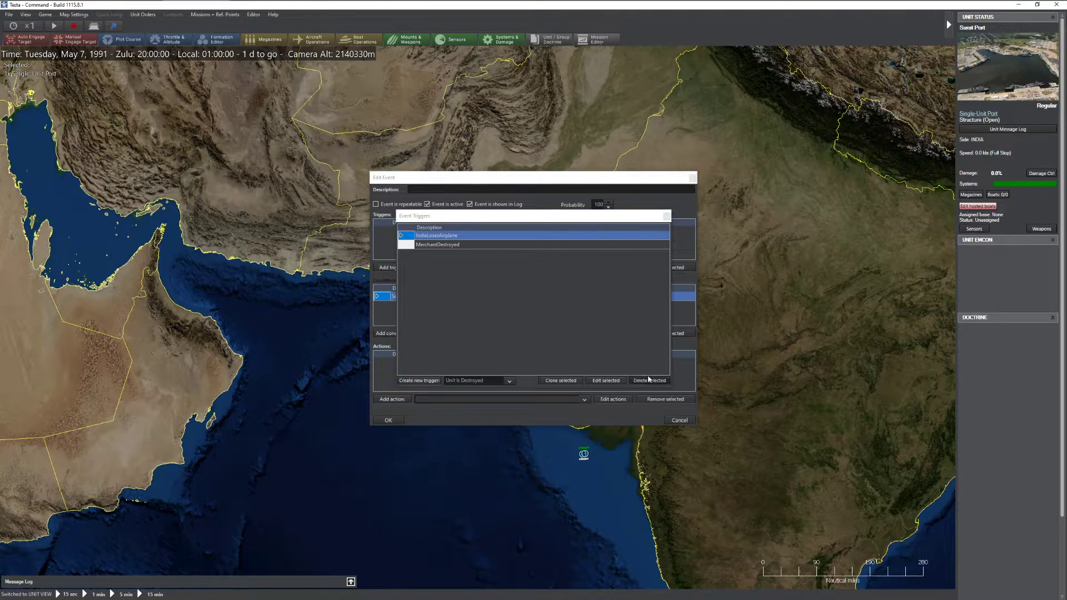
- Add the IndiaLosesAirplane trigger to the new event
left_click(667, 216)
left_click(443, 268)
left_click(430, 275)
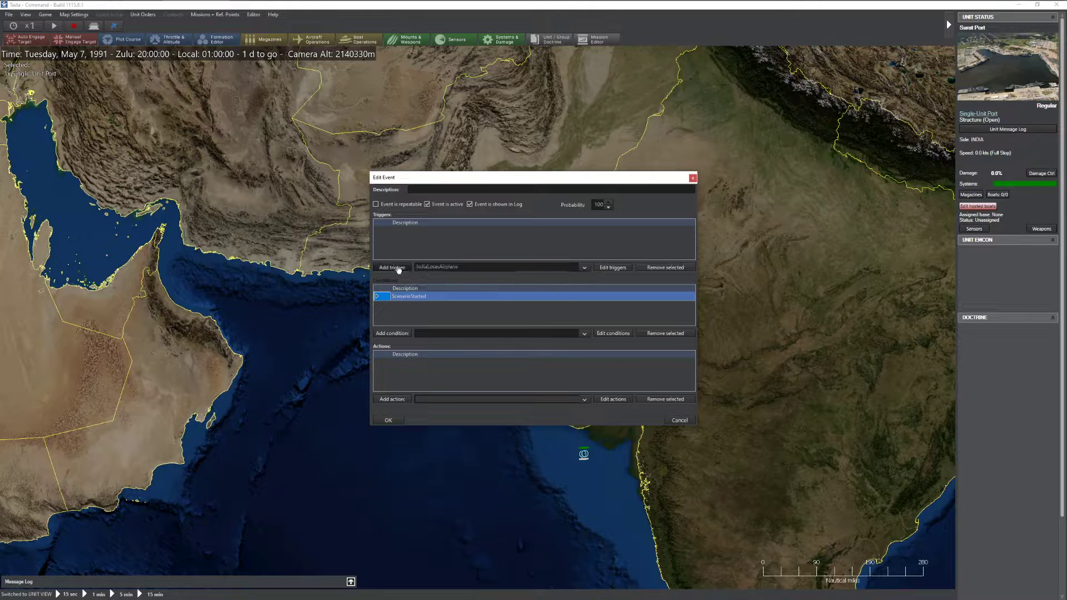
- Create a Points action described as Lose10PointsIndia with side INDIA and a point change of -10
left_click(613, 399)
left_click(478, 381)
left_click(453, 387)
left_click(420, 382)
type("Lose10PointsIndia")
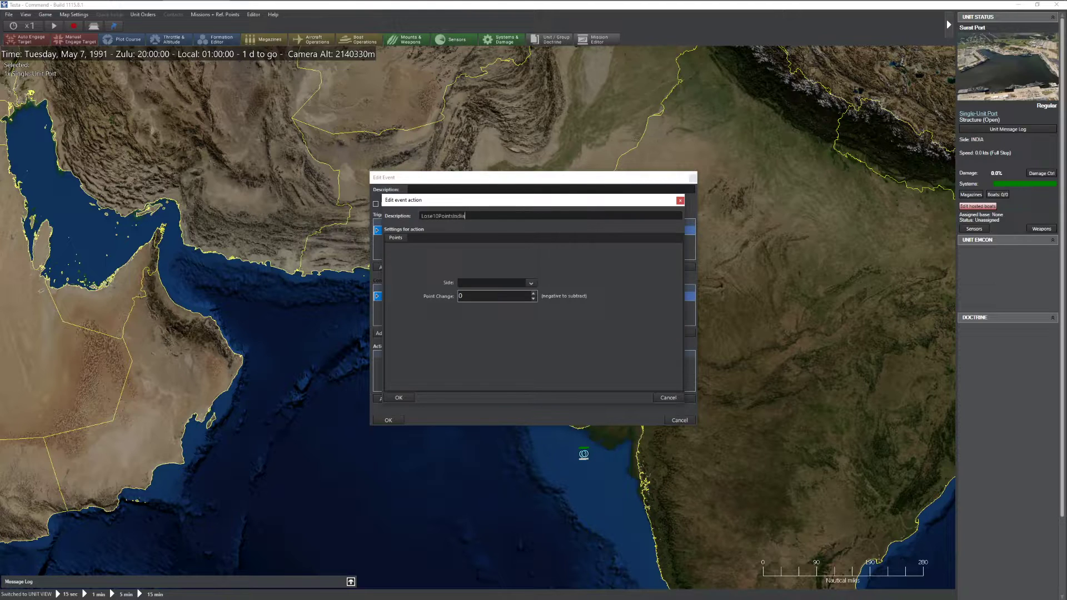
left_click(526, 283)
left_click(484, 291)
type("10")
left_click(459, 295)
type("-")
left_click(411, 395)
- Add the Lose10PointsIndia action to the new event and save the event
left_click(666, 217)
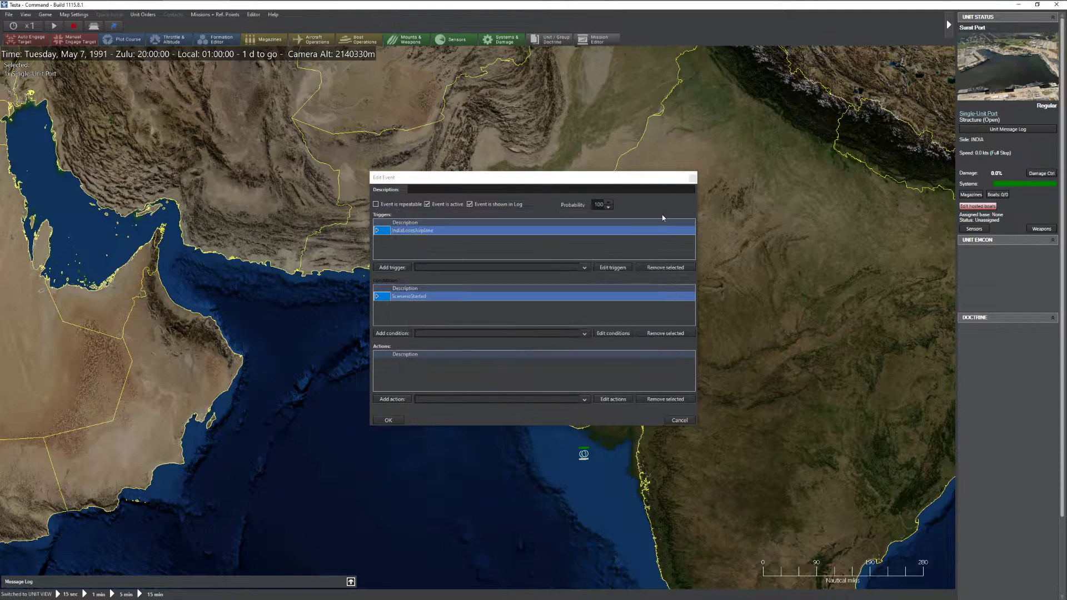
left_click(442, 398)
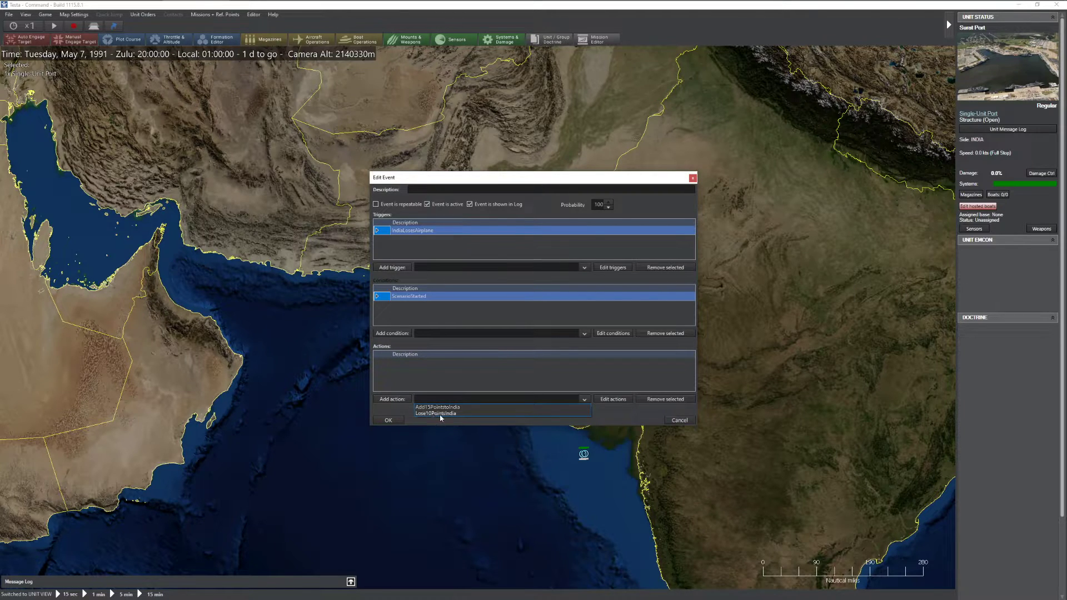
left_click(441, 414)
left_click(395, 399)
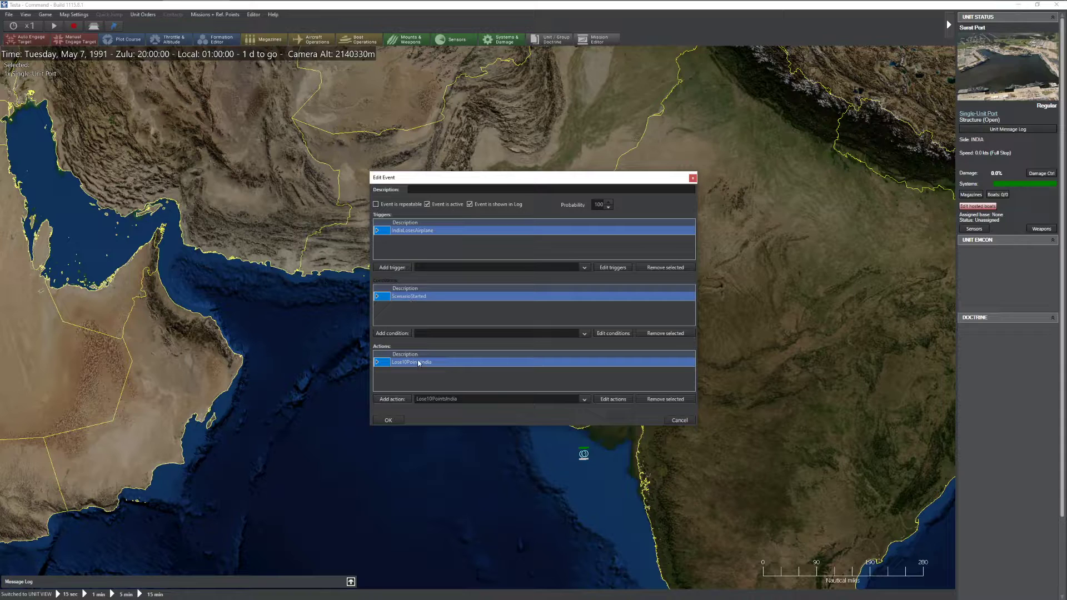
left_click(389, 420)
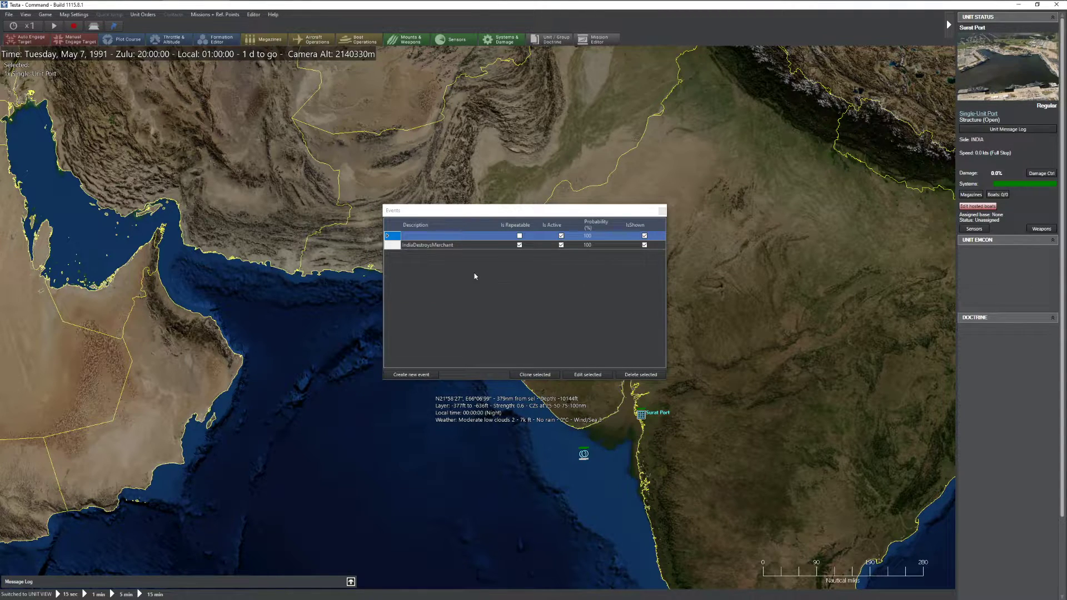
- Give the unnamed event the description IndiaLosesPlane and make it repeatable
left_click(588, 375)
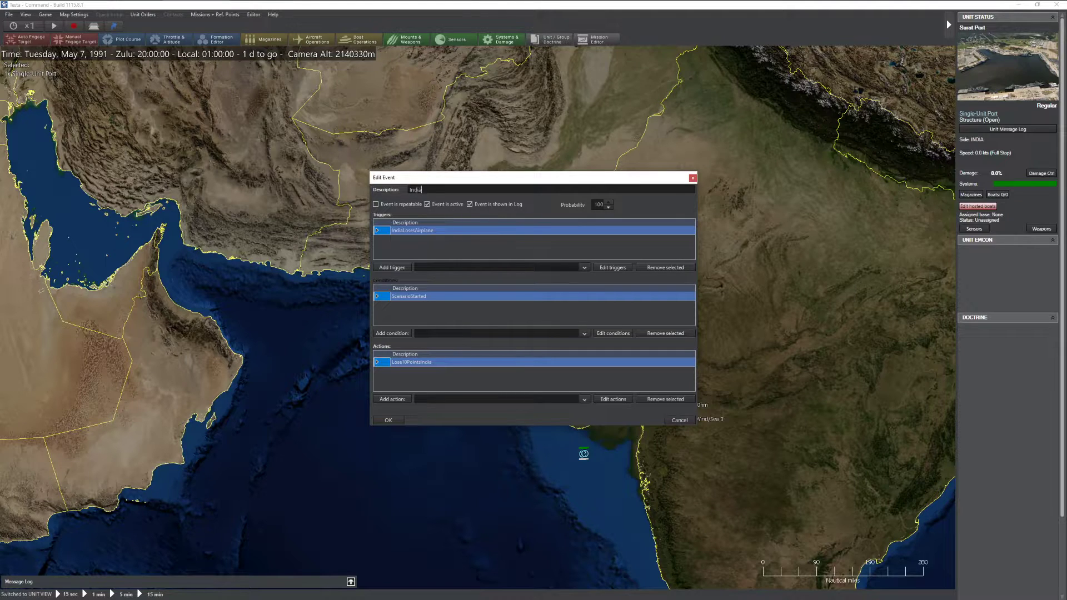
type("IndiaLosesPlane")
left_click(388, 420)
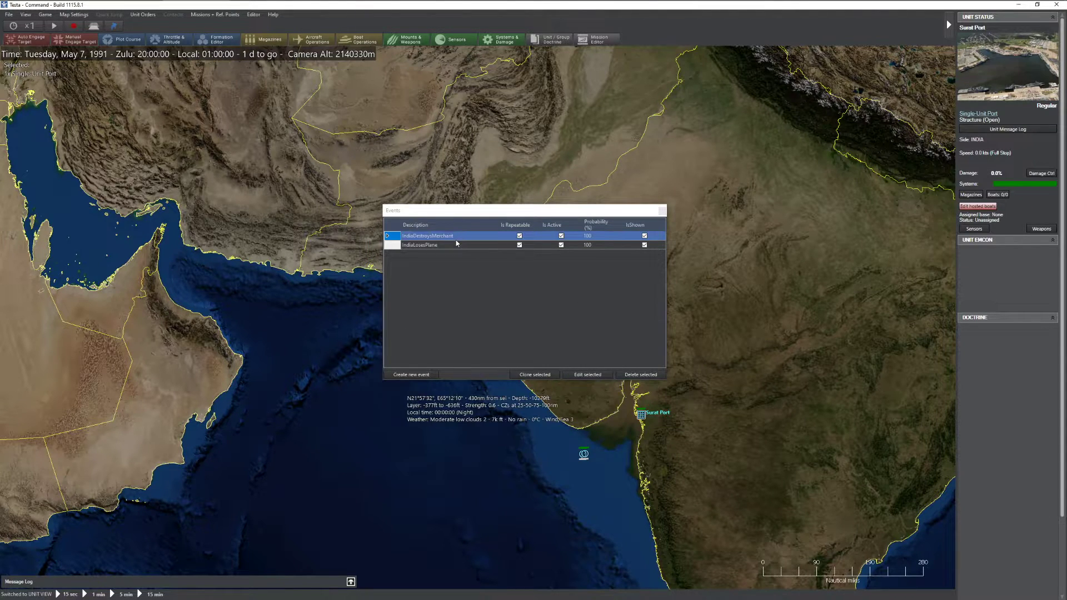
- Create a third event described as GoodScore
left_click(428, 376)
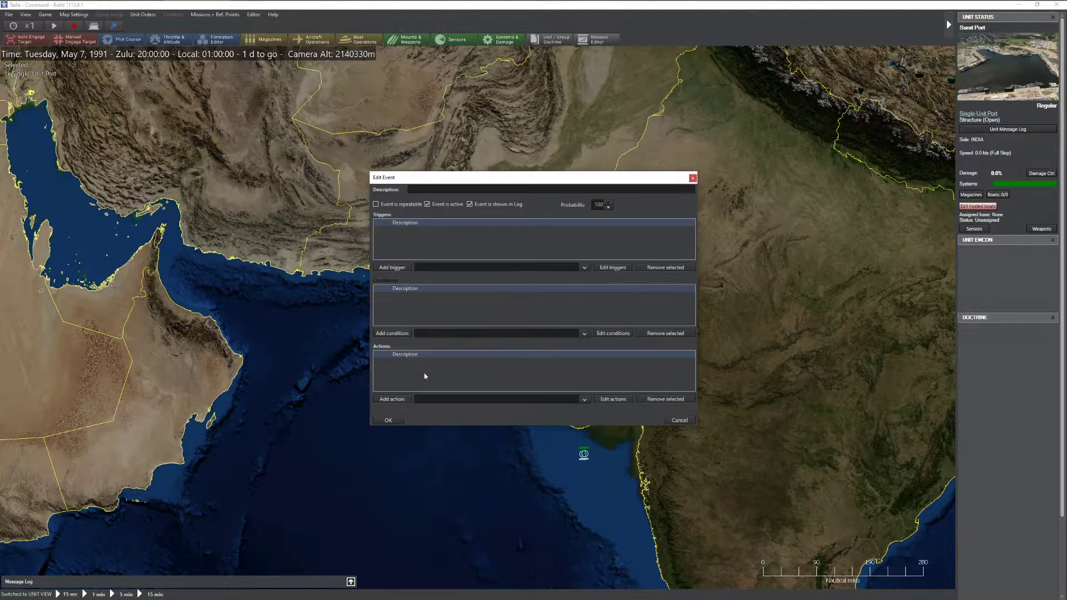
left_click(597, 269)
left_click(449, 192)
type("GoodScore")
- Create a Side Points event trigger for the GoodScore event, described as Get30PointsIndia
left_click(623, 268)
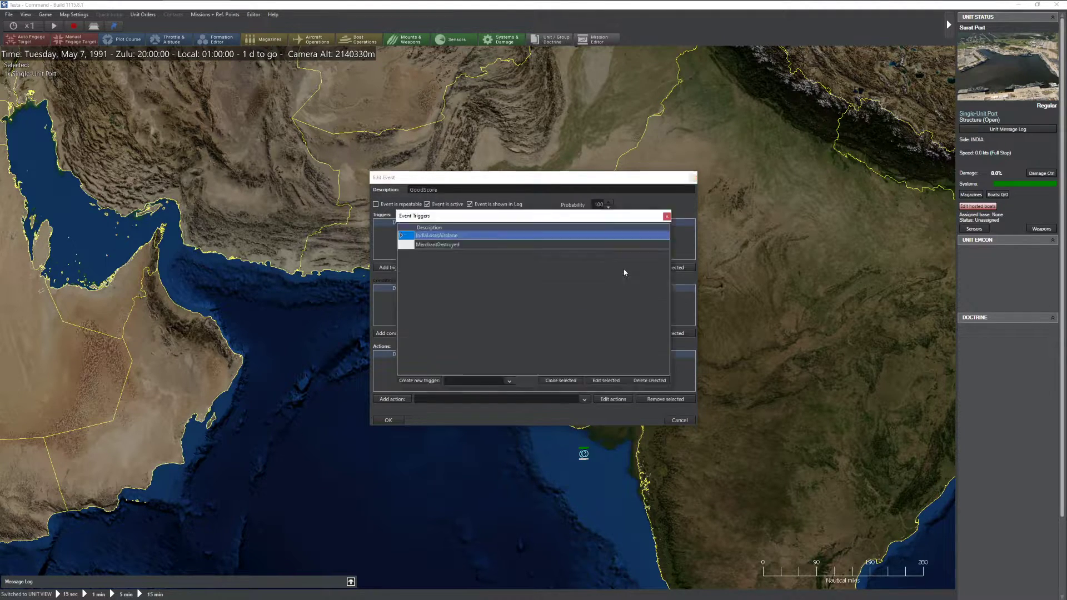
left_click(474, 381)
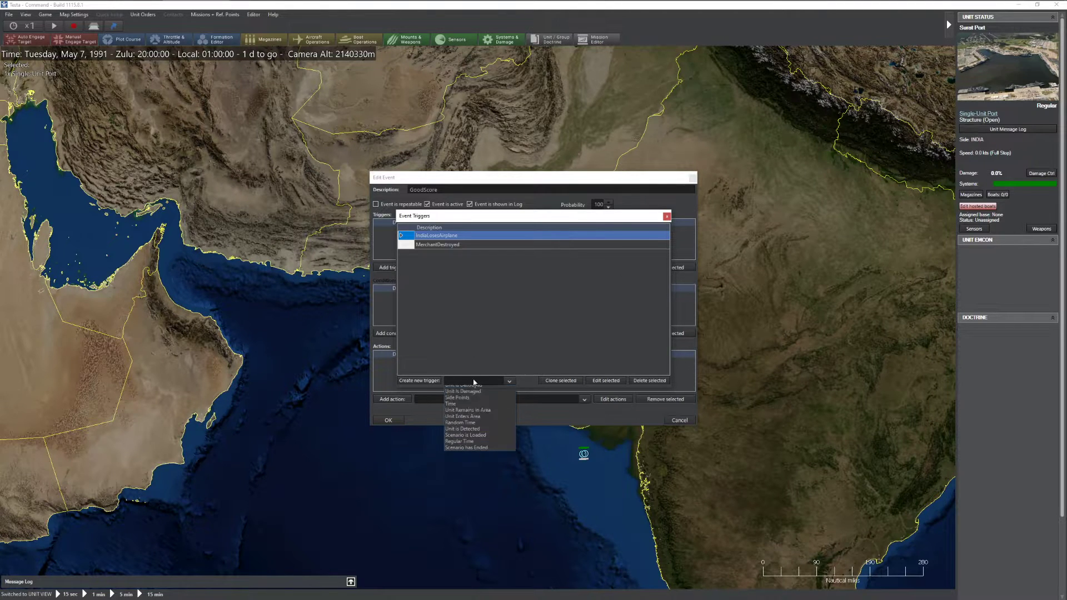
left_click(466, 407)
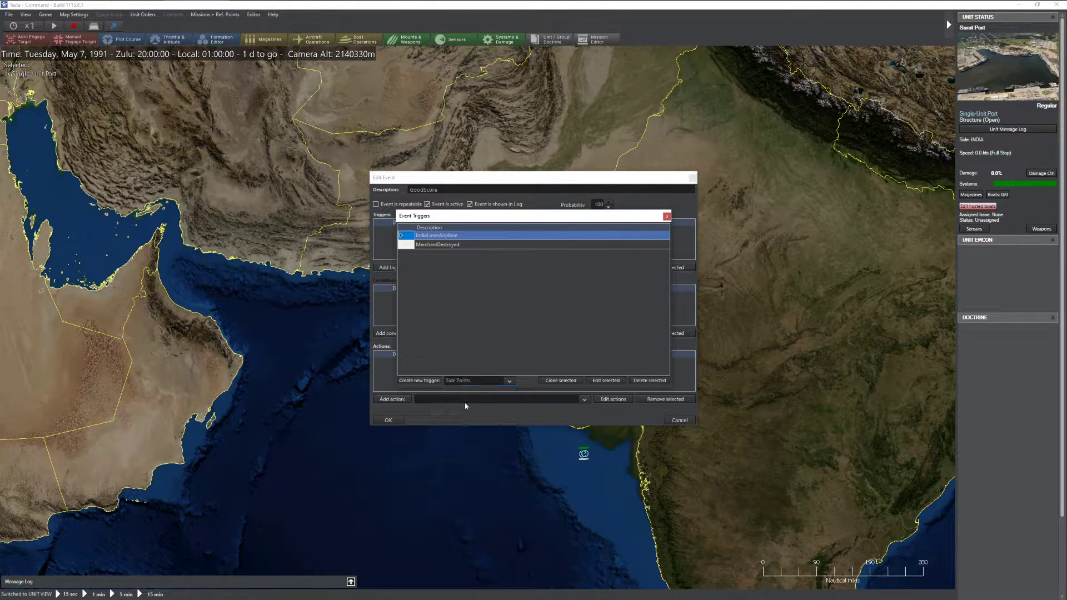
left_click(418, 381)
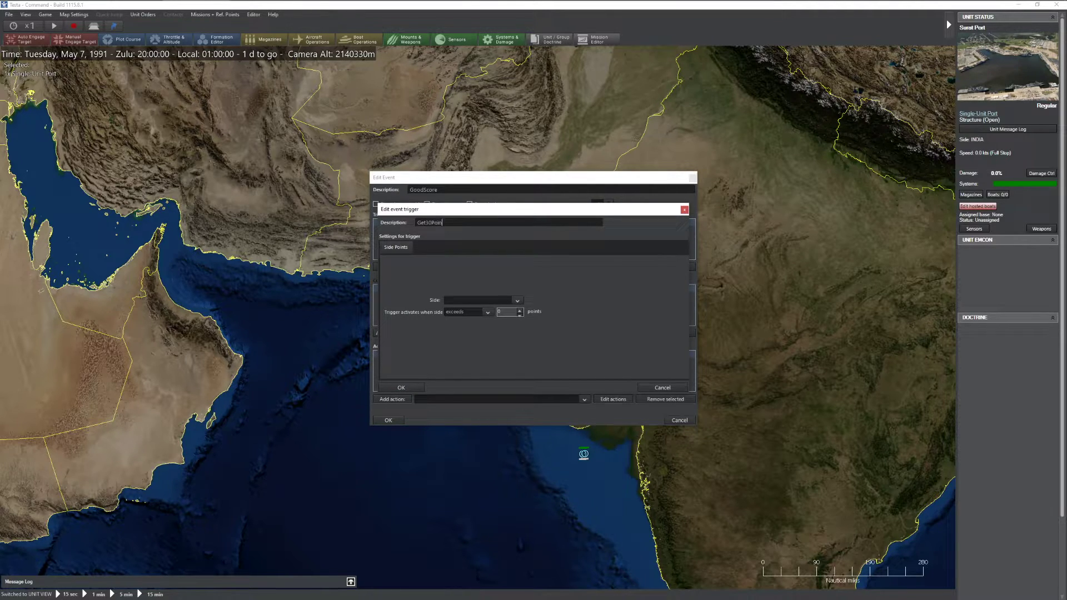
- Set the new trigger's side to INDIA, configure its points threshold and save the trigger
left_click(491, 300)
left_click(453, 307)
left_click(466, 313)
left_click(466, 312)
key("Tab")
left_click(401, 388)
left_click(667, 216)
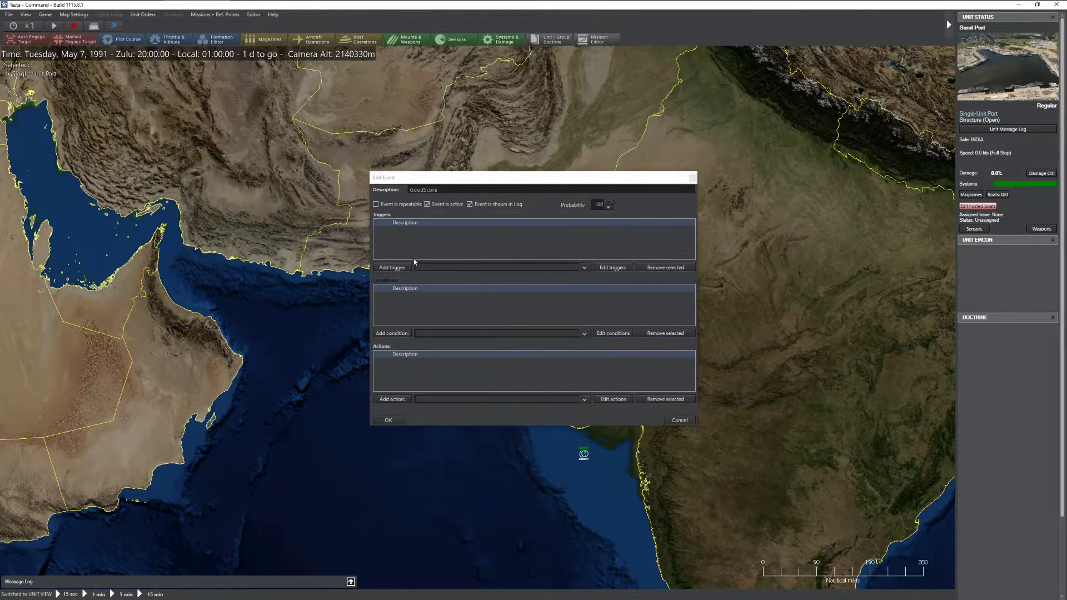
- Add the Get30PointsIndia trigger and the ScenarioStarted condition to the GoodScore event
left_click(417, 268)
left_click(423, 276)
left_click(401, 268)
left_click(512, 334)
left_click(435, 341)
left_click(401, 333)
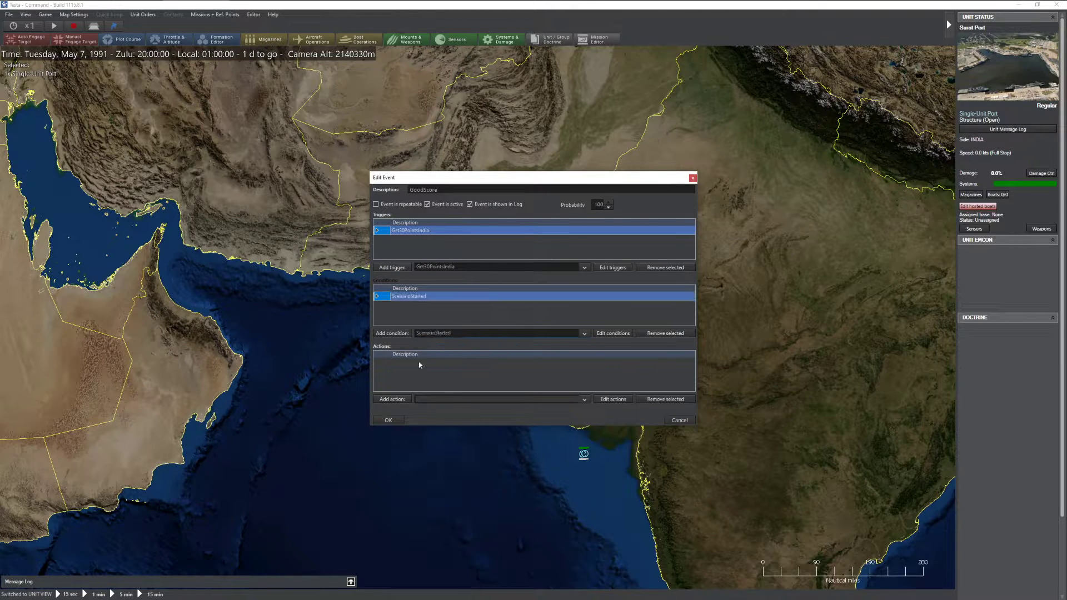
- Create an End Scenario action described as "End the scenario"
left_click(602, 400)
left_click(469, 380)
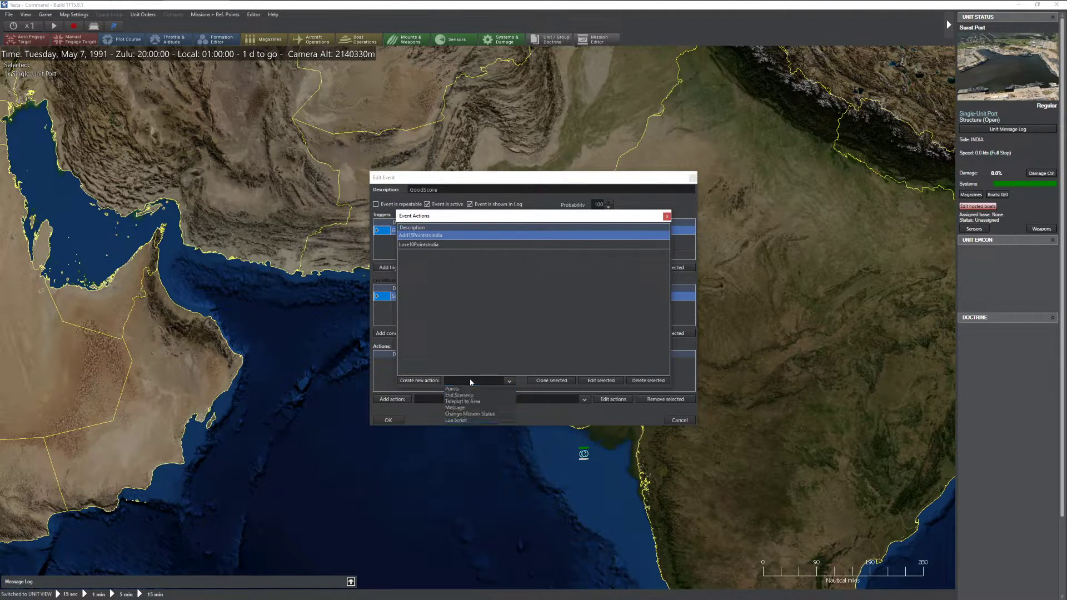
left_click(462, 397)
left_click(419, 381)
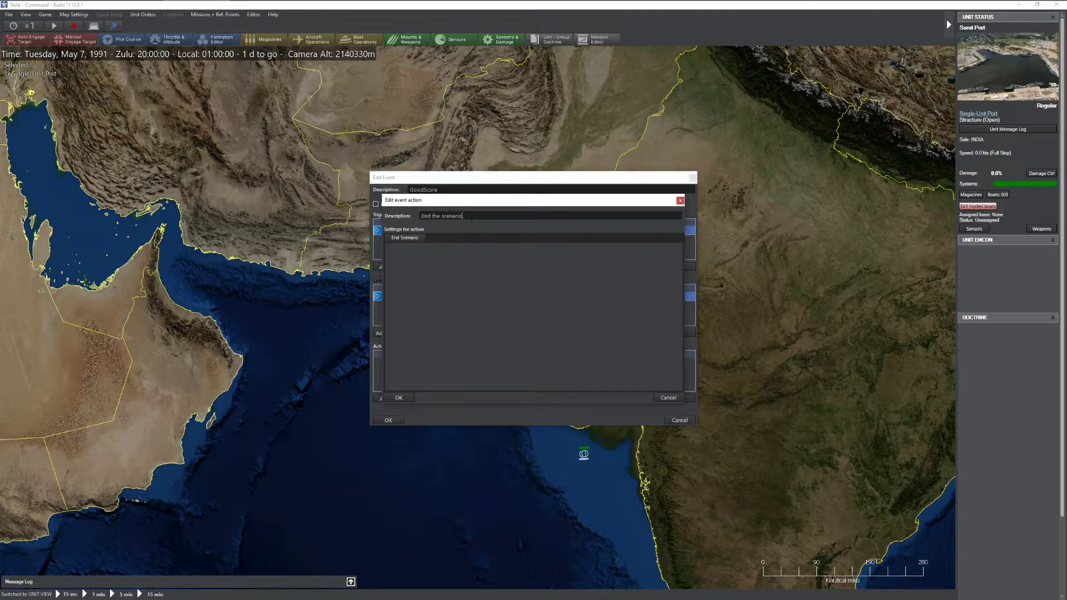
left_click(398, 399)
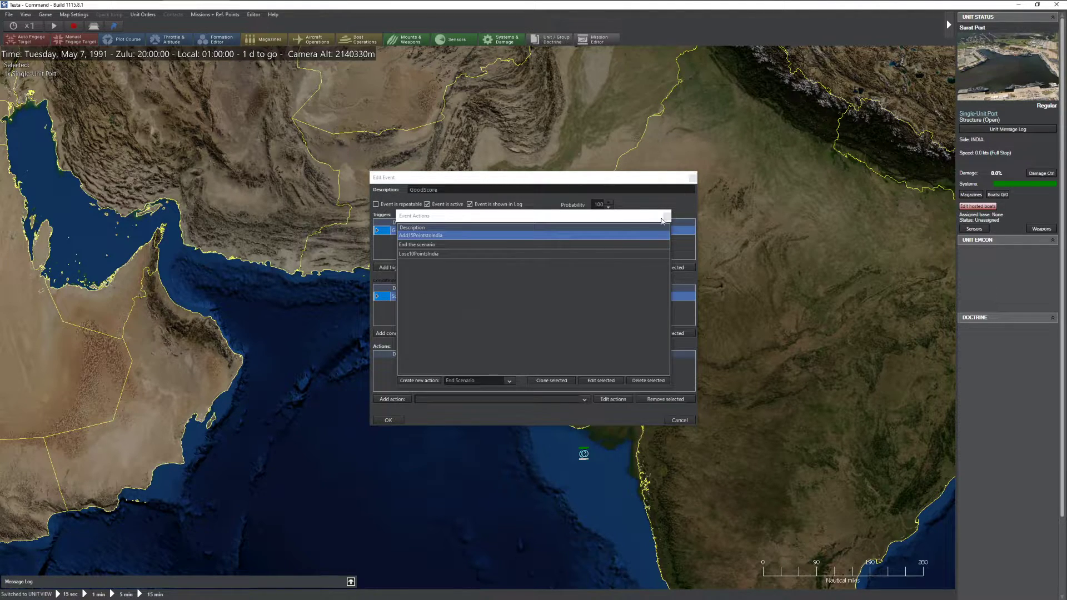
left_click(664, 218)
- Add the "End the scenario" action to the GoodScore event and save the event
left_click(435, 400)
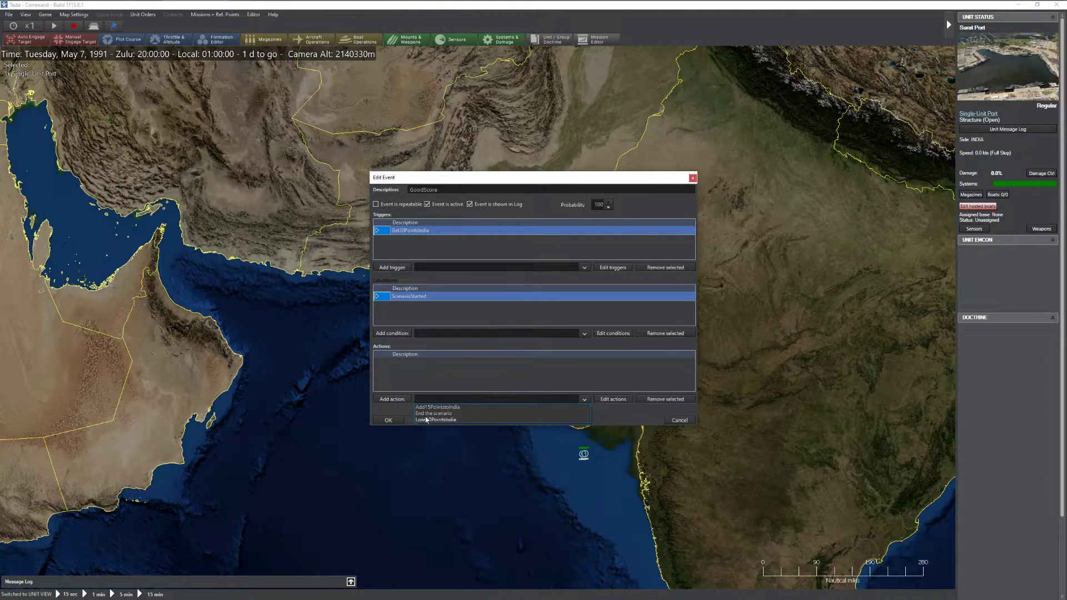
left_click(434, 414)
left_click(396, 399)
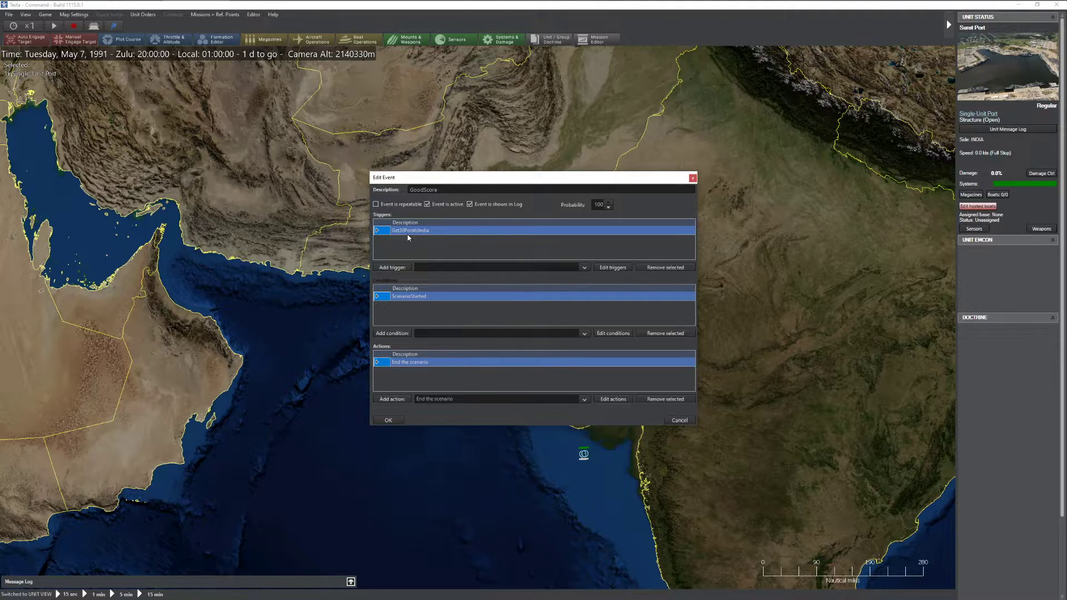
left_click(389, 420)
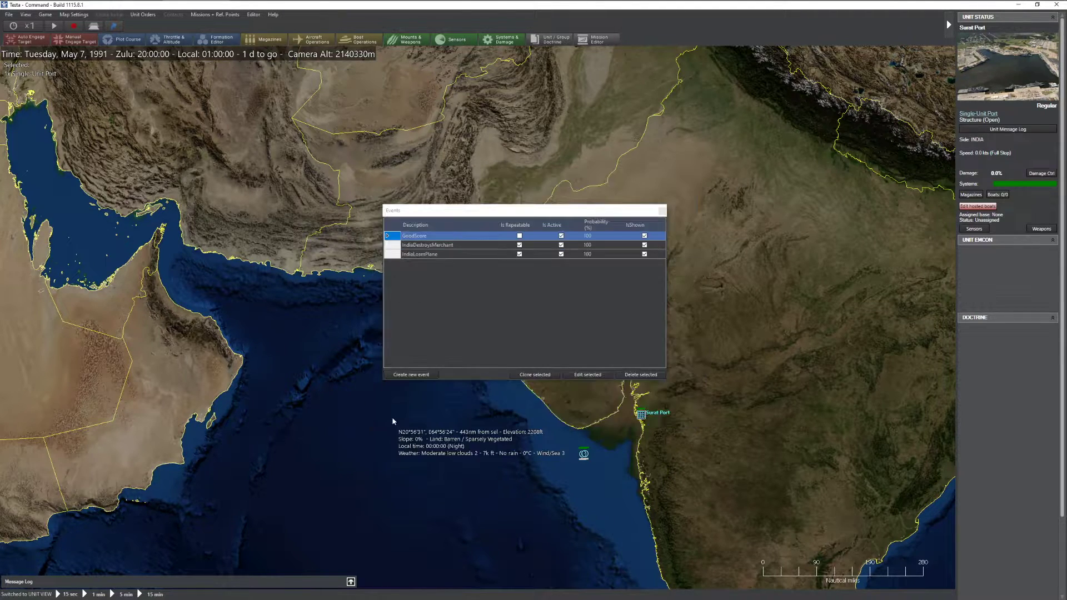
- Open the IndiaLosesPlane event and examine its actions and the available action types without changing them
left_click(436, 254)
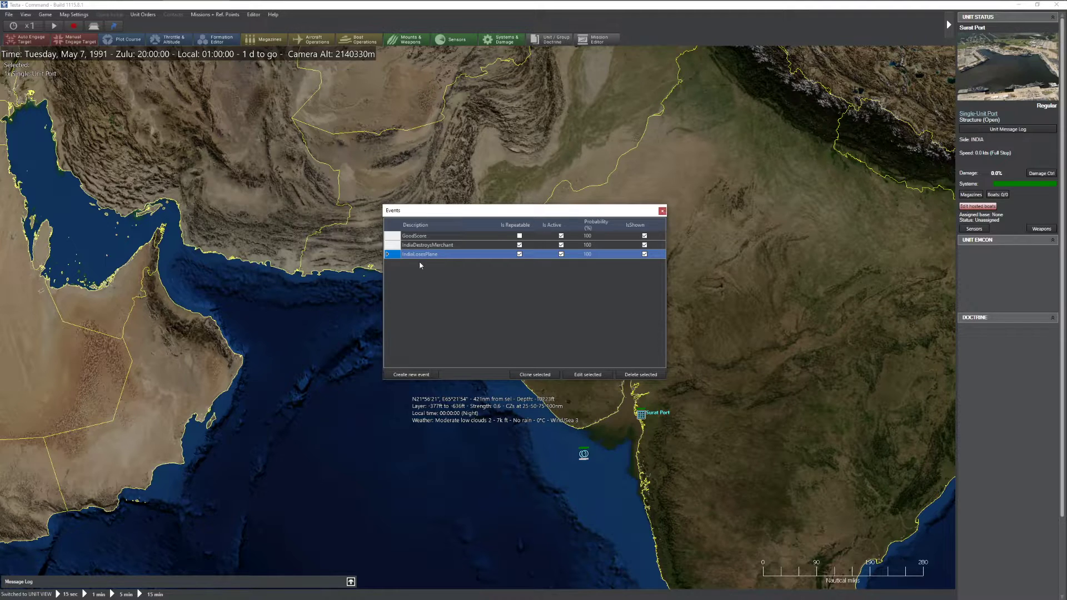
left_click(587, 375)
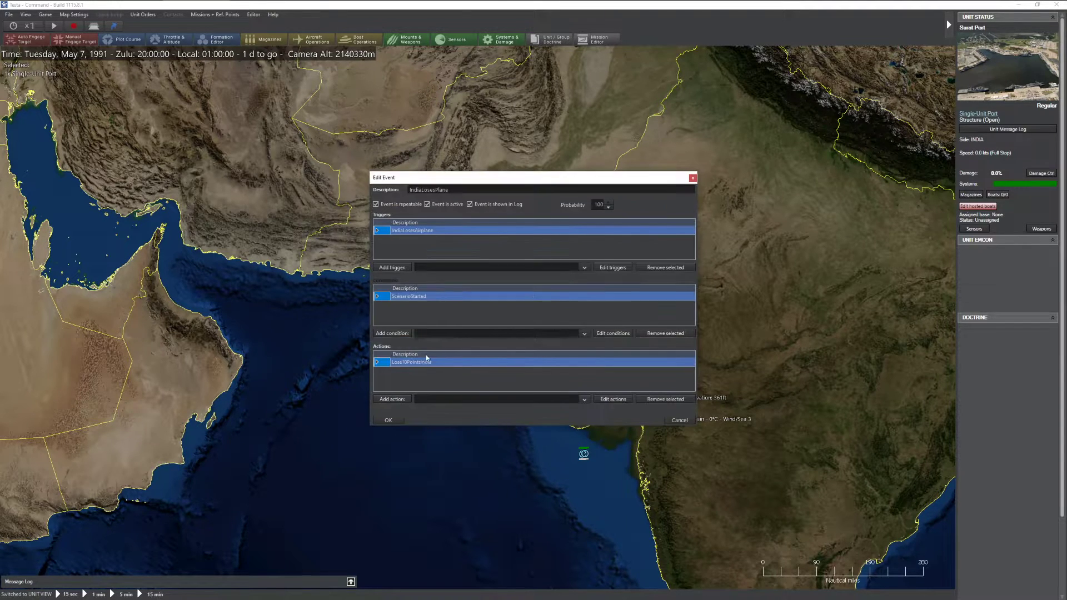
left_click(499, 402)
left_click(499, 402)
left_click(599, 399)
left_click(482, 381)
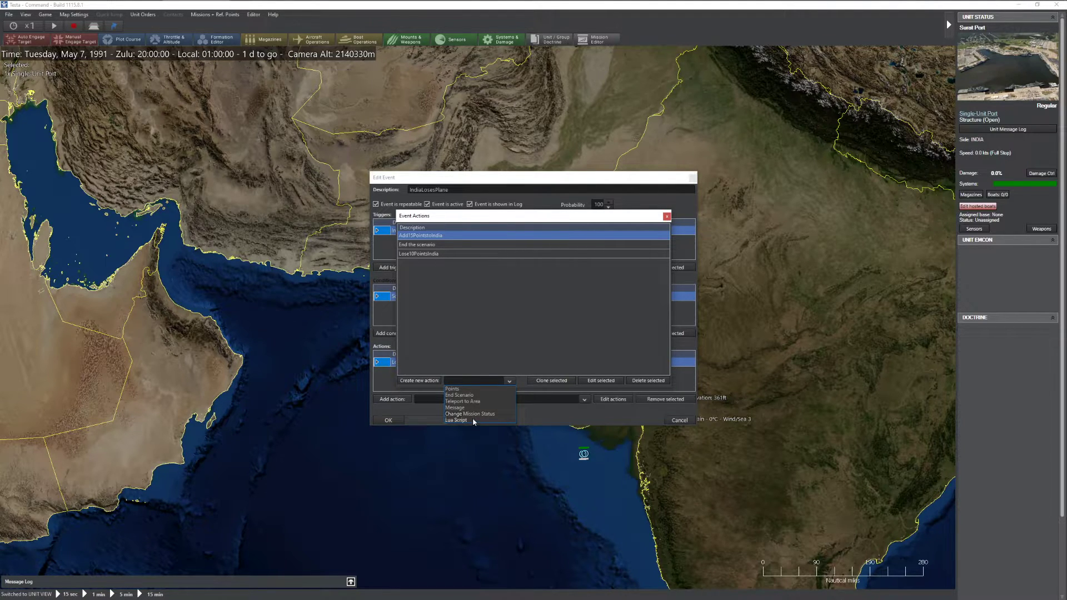
left_click(462, 332)
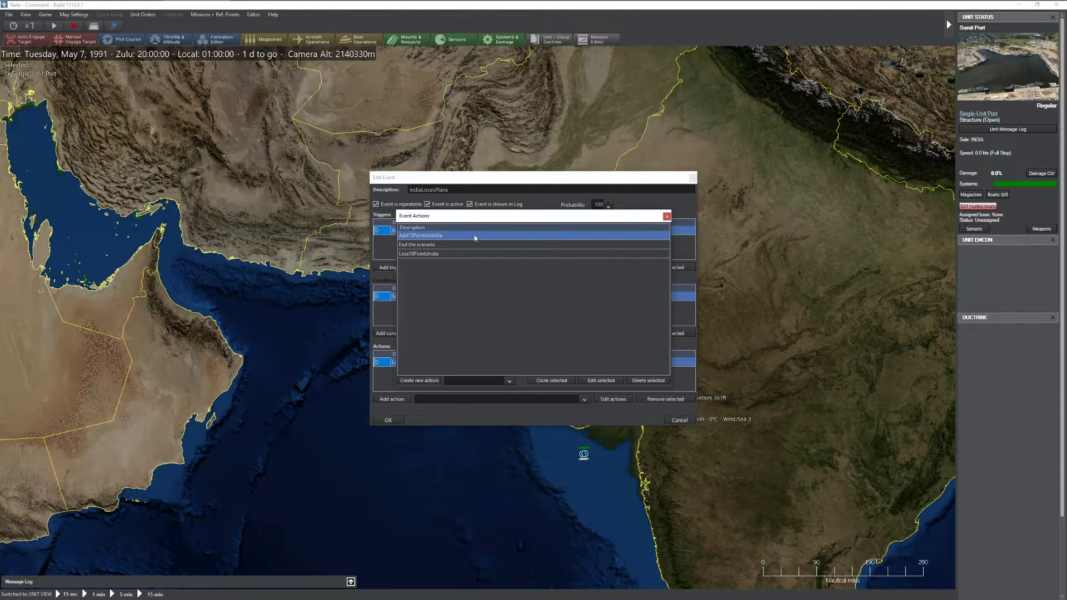
left_click(666, 216)
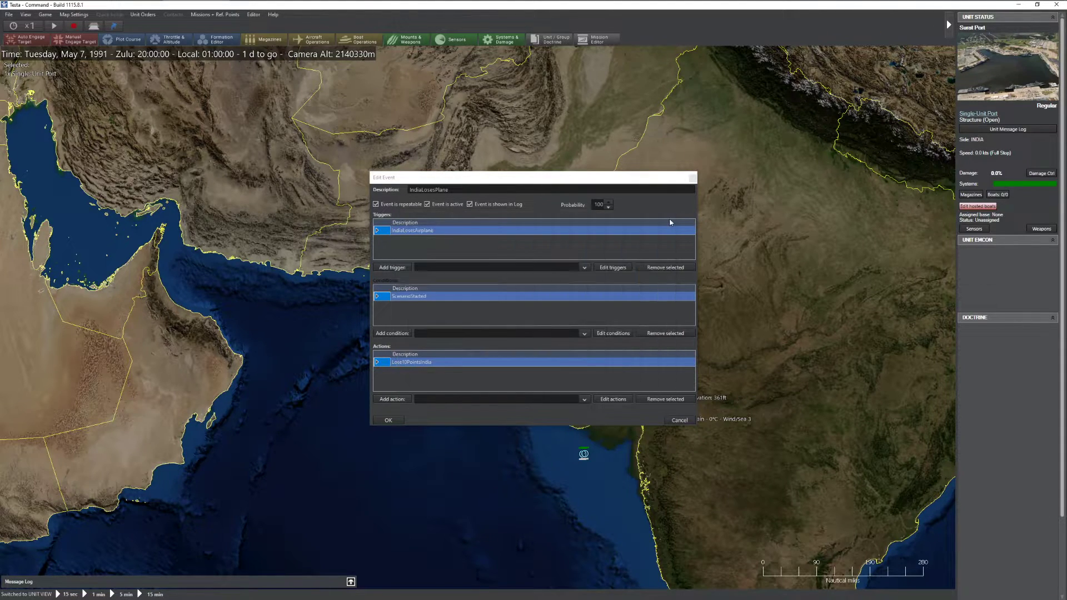
left_click(680, 420)
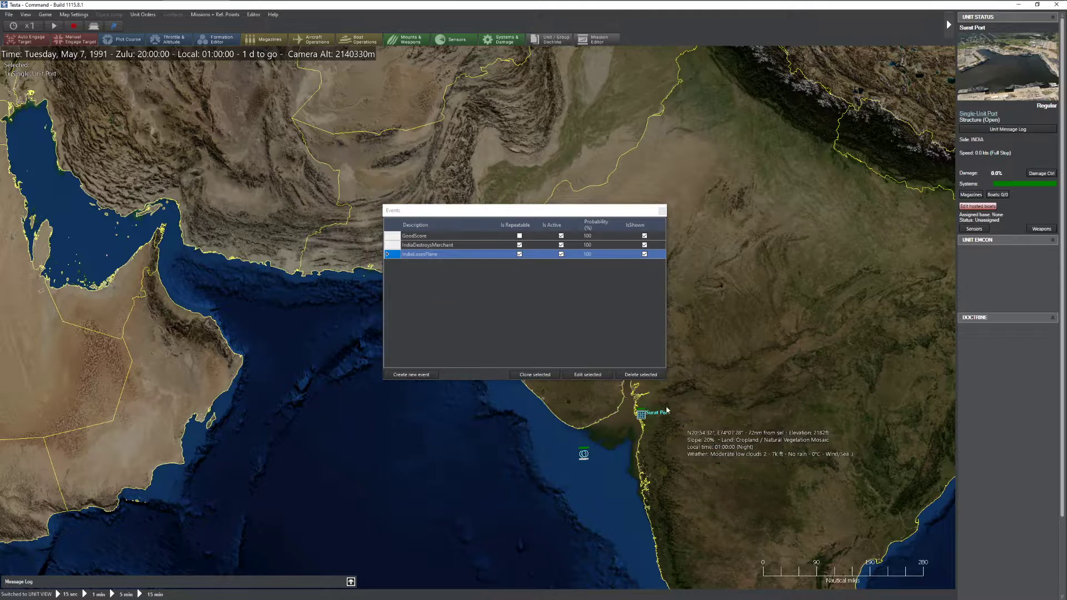
- Open the IndiaDestroysMerchant event and create a new Message action described as MerchantDestroyed
left_click(448, 245)
left_click(581, 375)
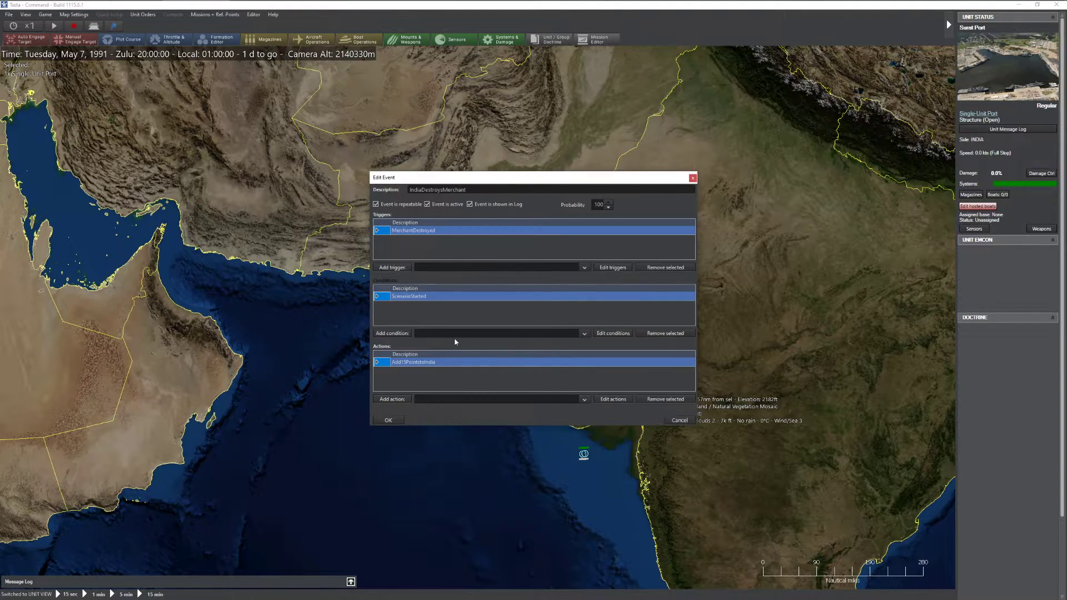
left_click(611, 399)
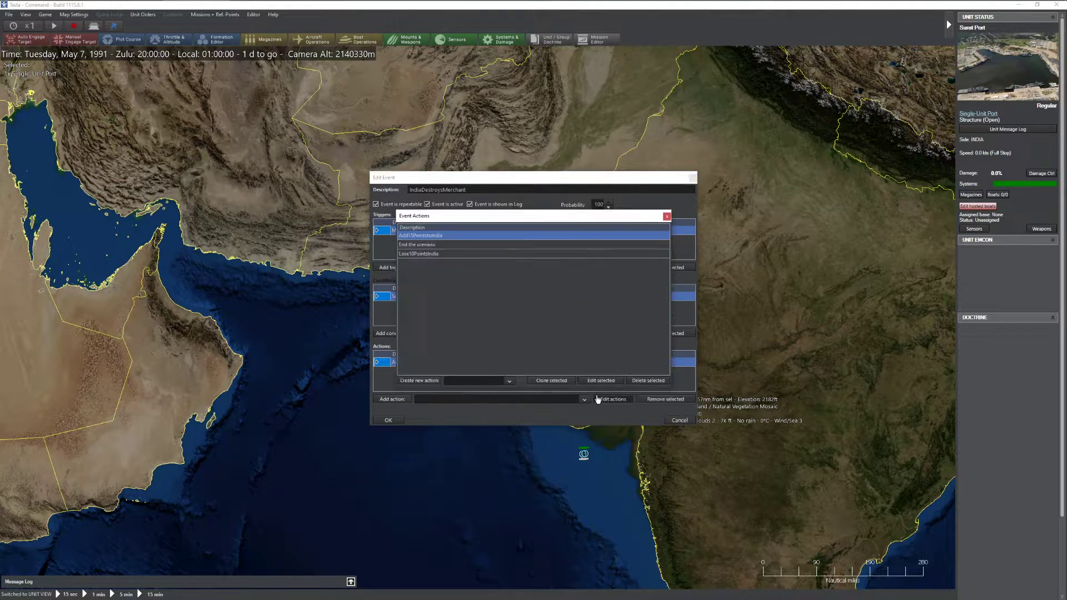
left_click(476, 381)
left_click(464, 404)
left_click(419, 380)
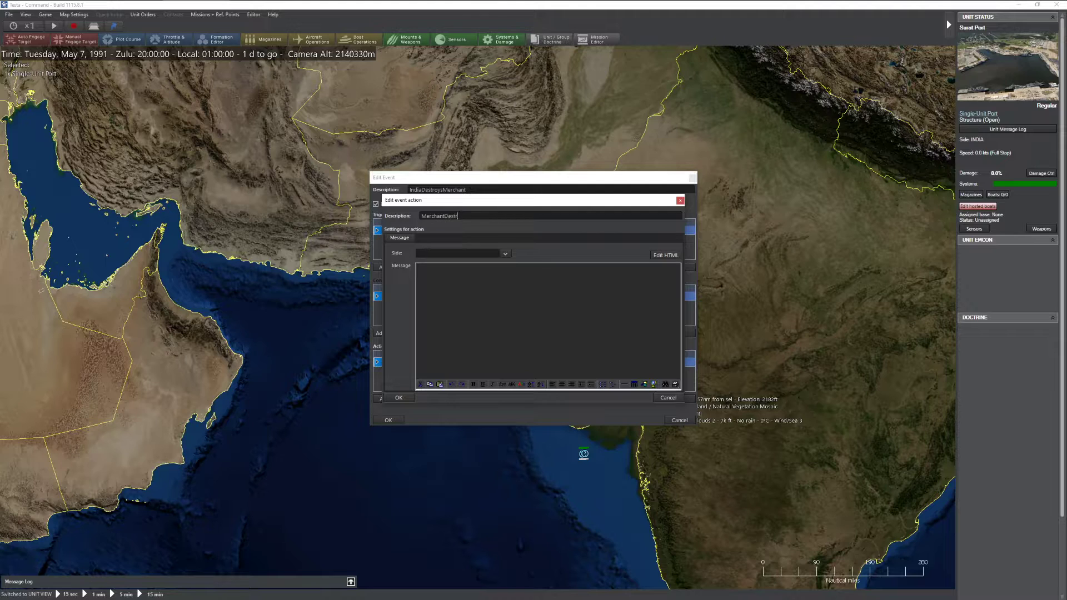
- Set the message's side to INDIA, enter "A merchant was destroyed, keep up the good work!" and save the action
left_click(494, 253)
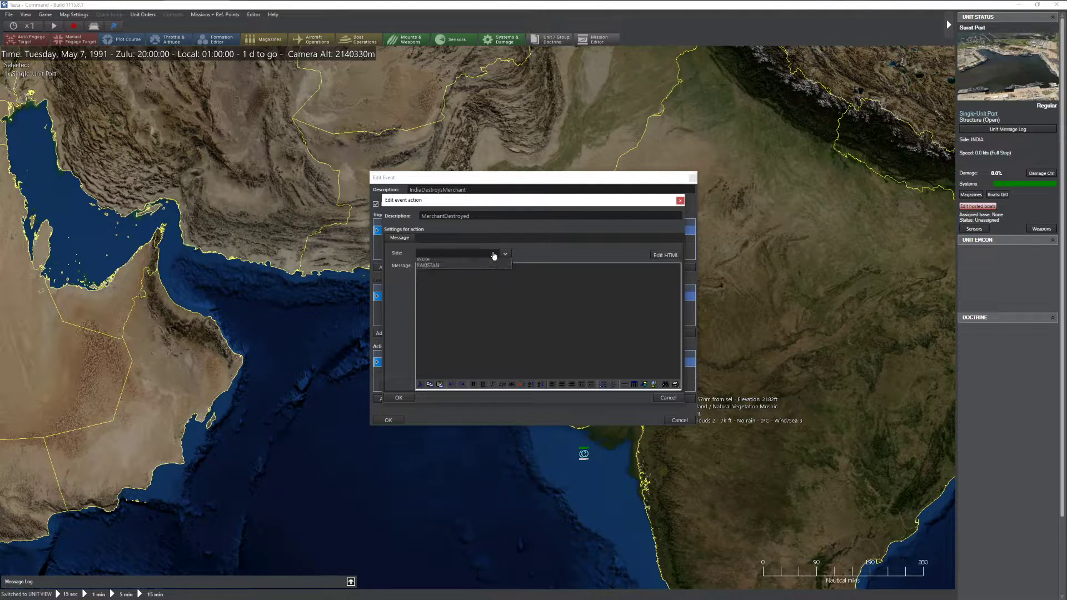
left_click(424, 262)
type("A merchant was destroyed, keep up the go")
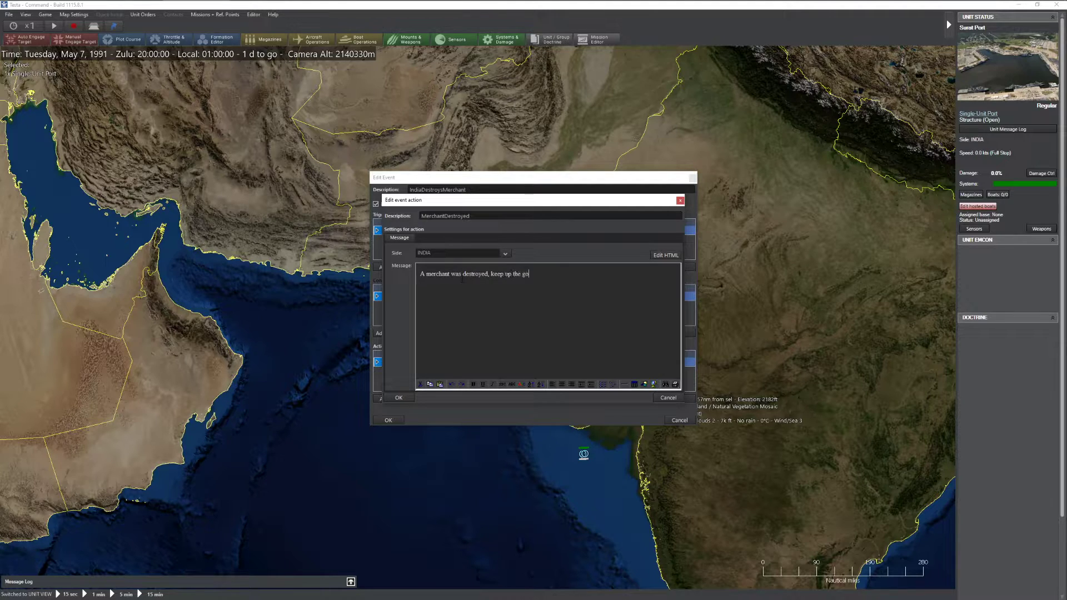
type("od work!")
left_click(399, 398)
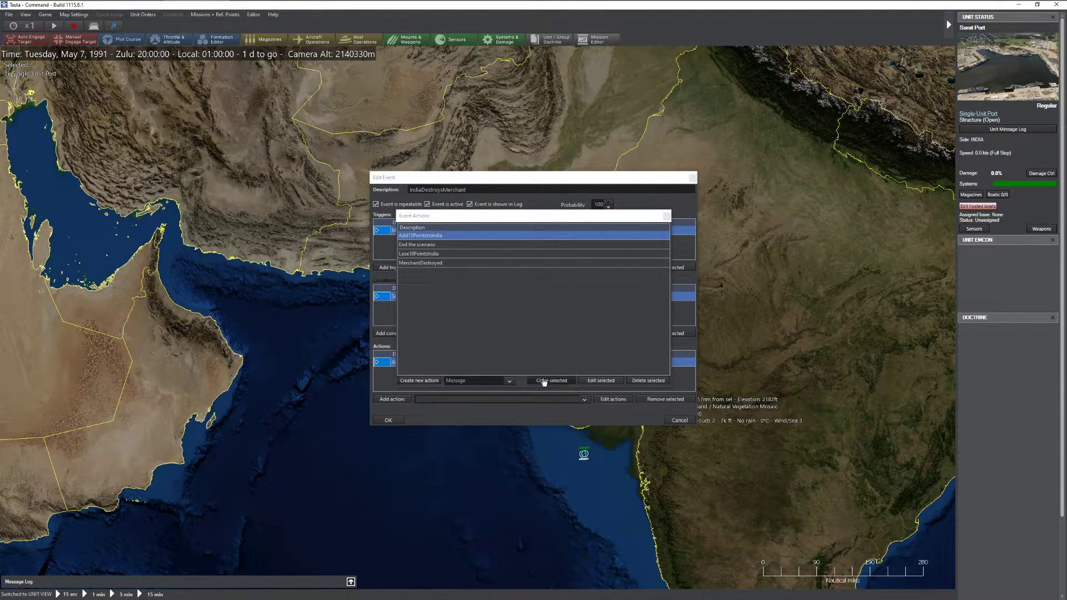
- Create a second Message action described as Aircraft Lost, assign a side and enter the message "Oh no! We lost an airplane!"
left_click(432, 385)
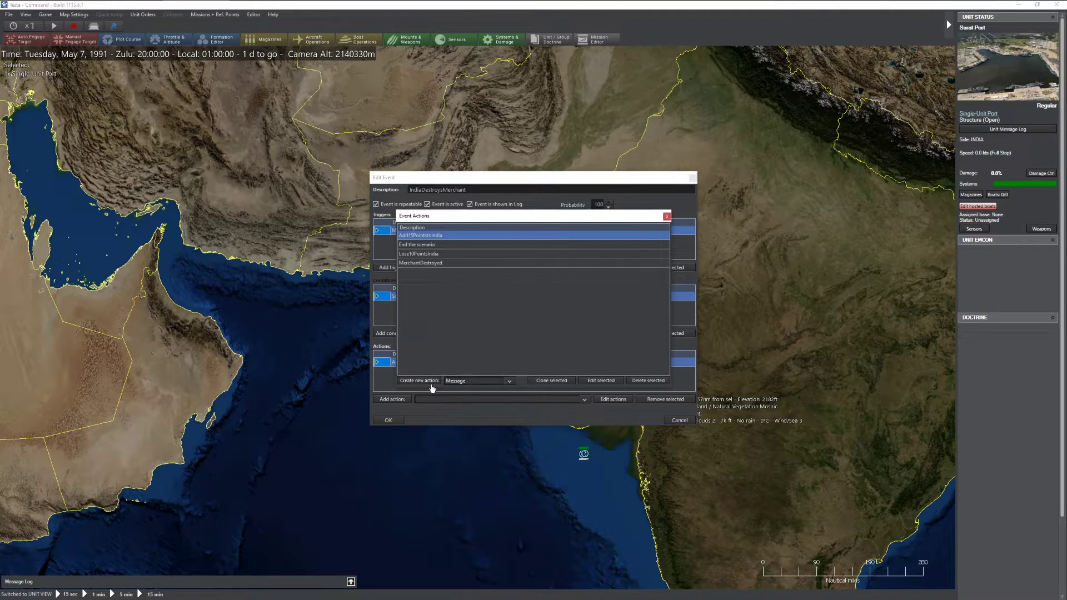
left_click(432, 385)
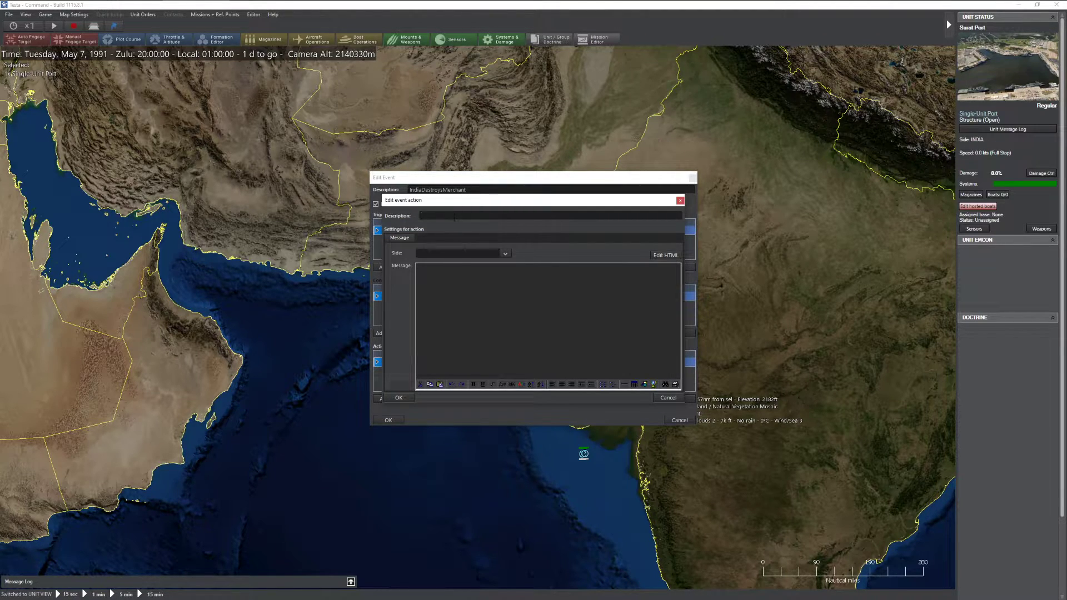
type("Aircraft U")
left_click(443, 255)
left_click(438, 268)
left_click(439, 273)
type("Oh no!  We lost an airplane!")
left_click(398, 397)
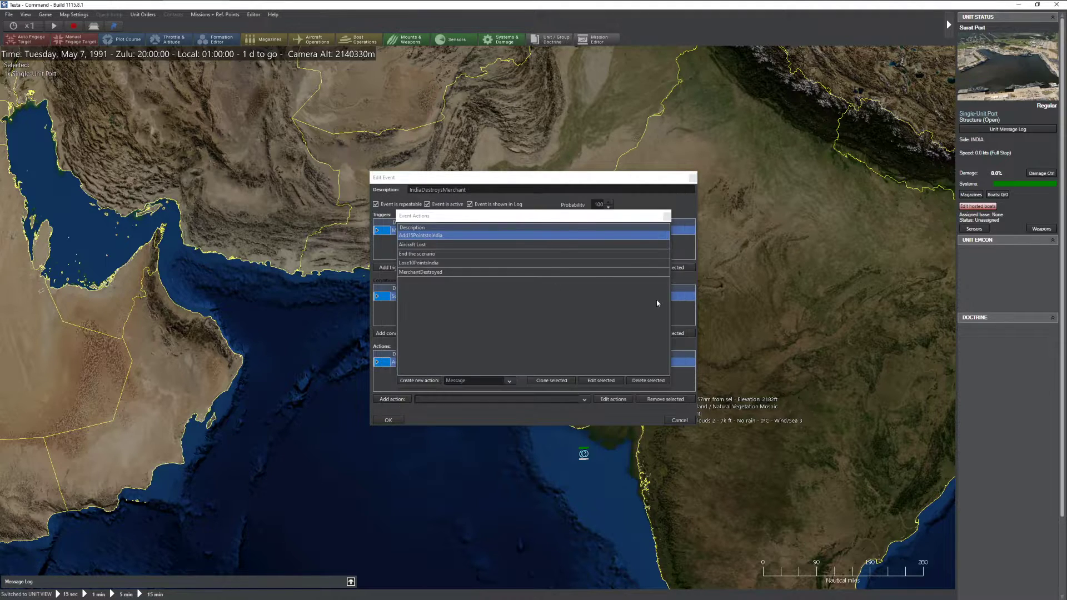
- Add the MerchantDestroyed message action to the IndiaDestroysMerchant event and save the event
left_click(502, 399)
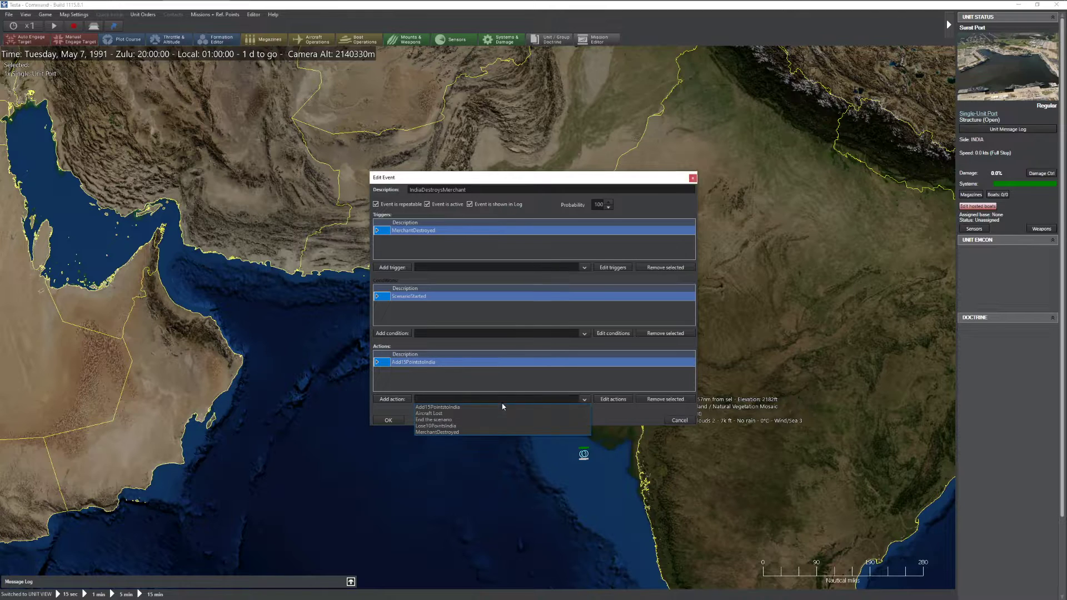
left_click(458, 433)
left_click(402, 399)
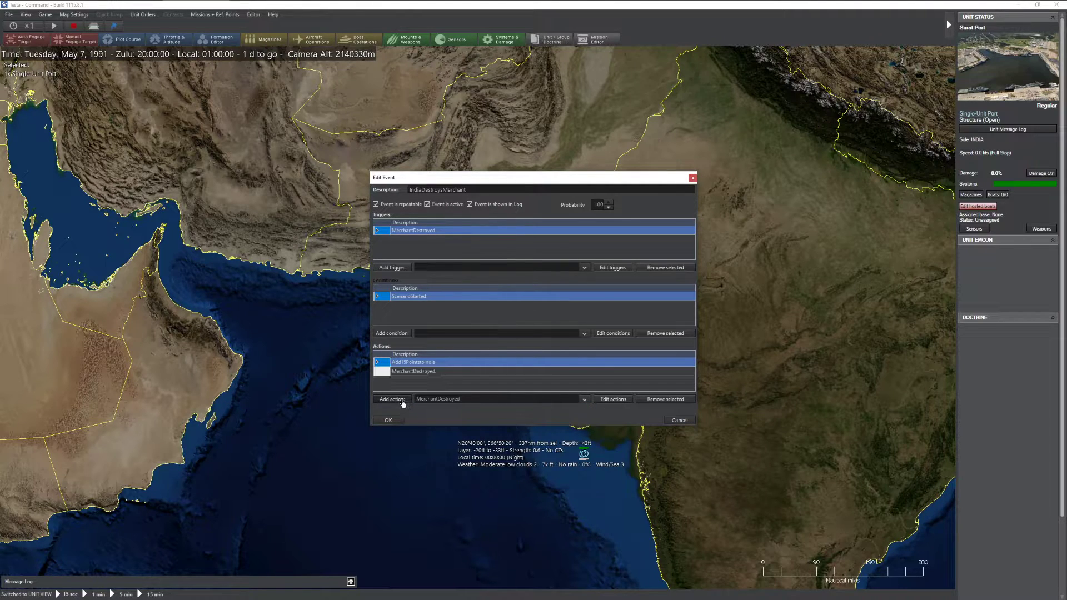
left_click(420, 370)
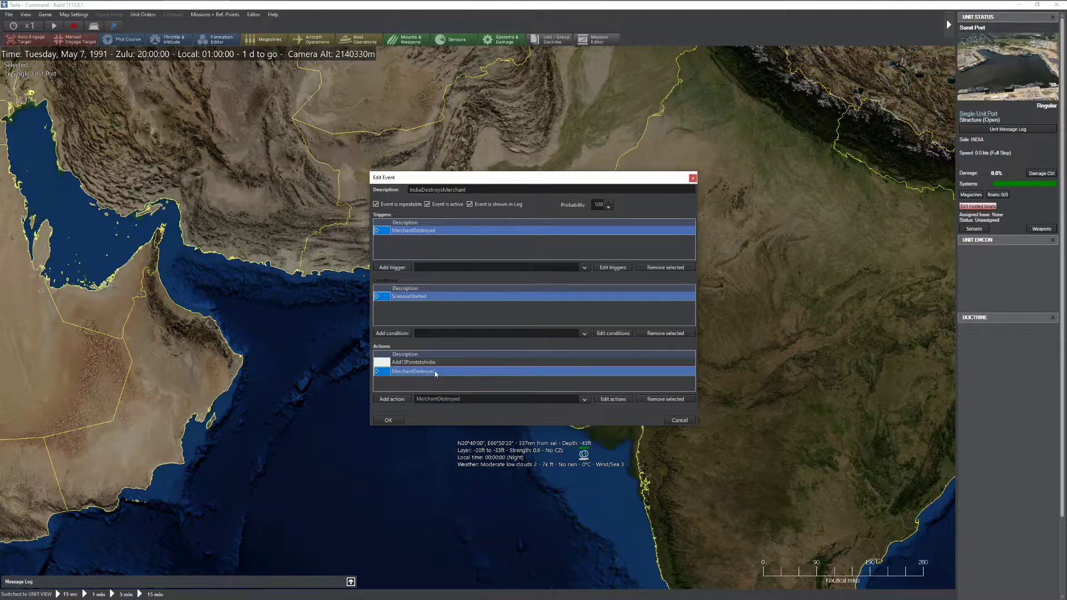
left_click(391, 421)
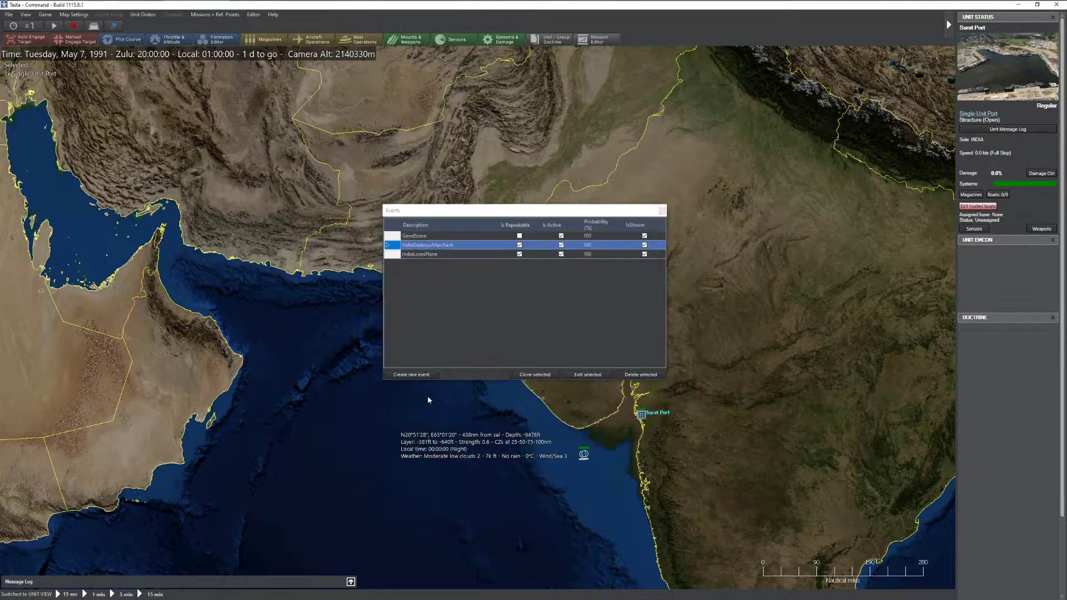
- Add the Aircraft Lost message action to the IndiaLosesPlane event, save it and close the events list
left_click(586, 375)
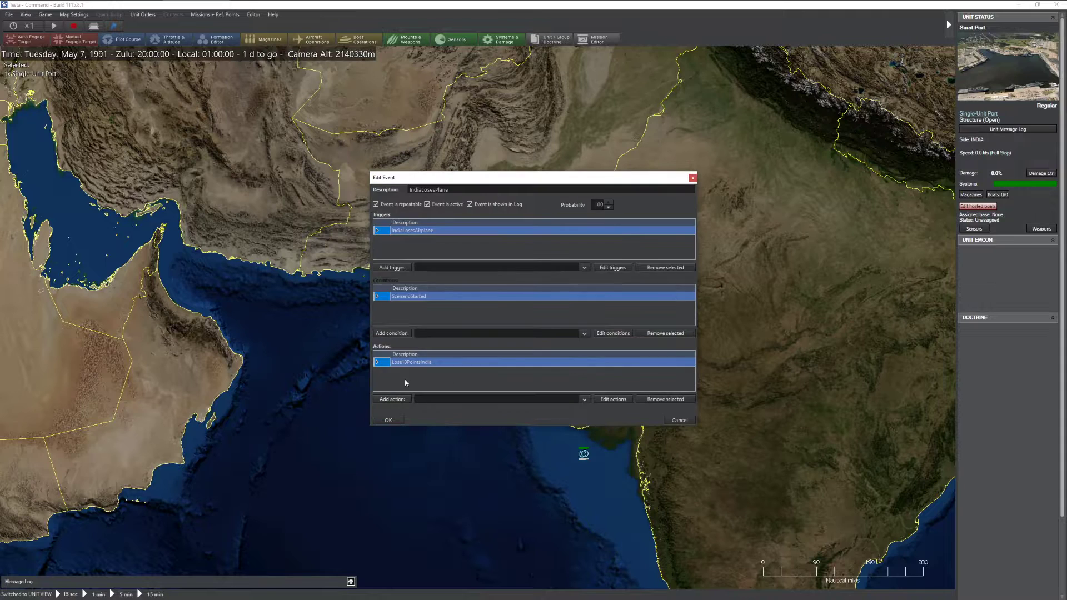
left_click(460, 399)
left_click(460, 415)
left_click(389, 421)
left_click(462, 236)
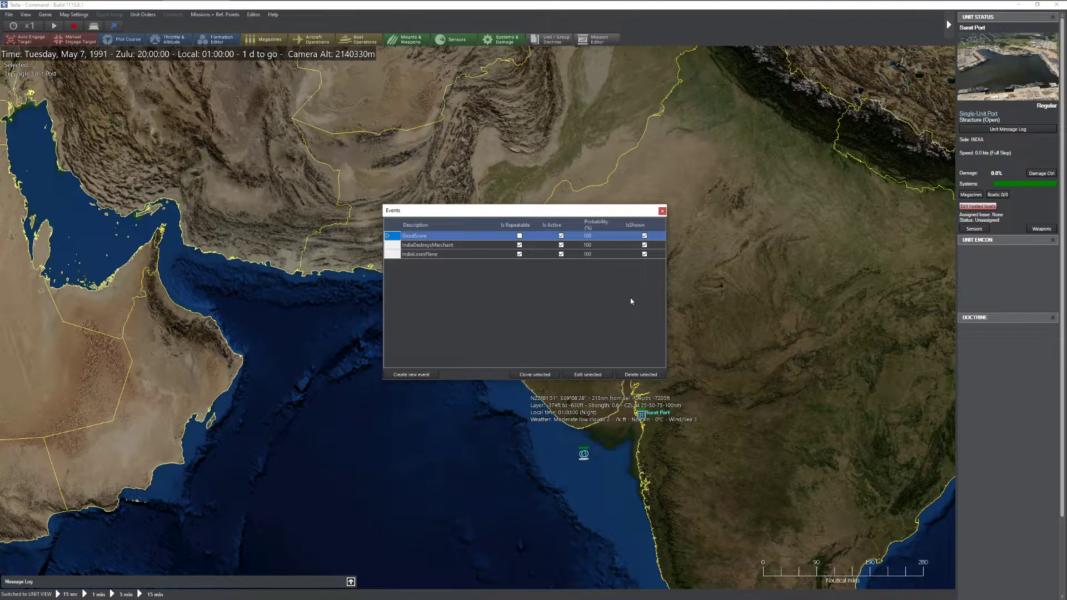
left_click(663, 211)
left_click_drag(498, 392, 524, 327)
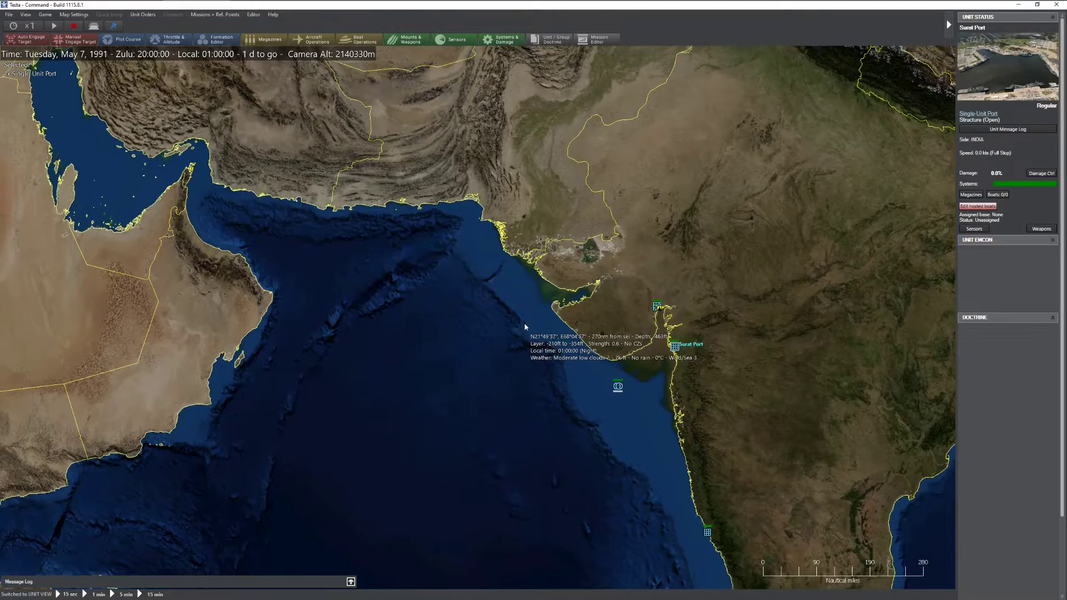
scroll(524, 329, "down", 4)
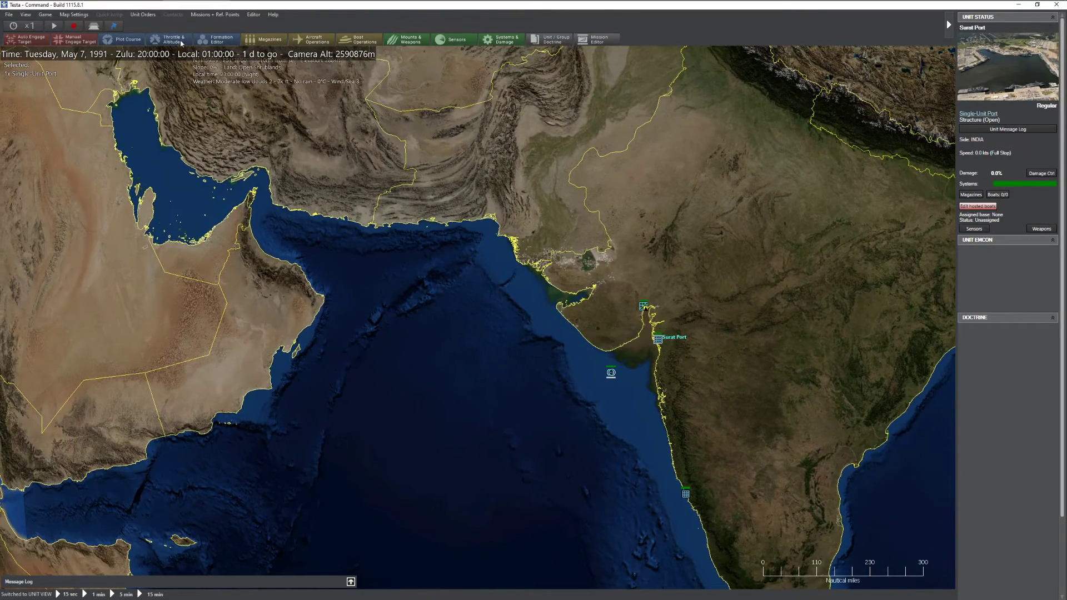
- Define a rectangular reference-point area over the northern Arabian Sea, from the Pakistani coast to offshore of western India
left_click(215, 14)
left_click(228, 94)
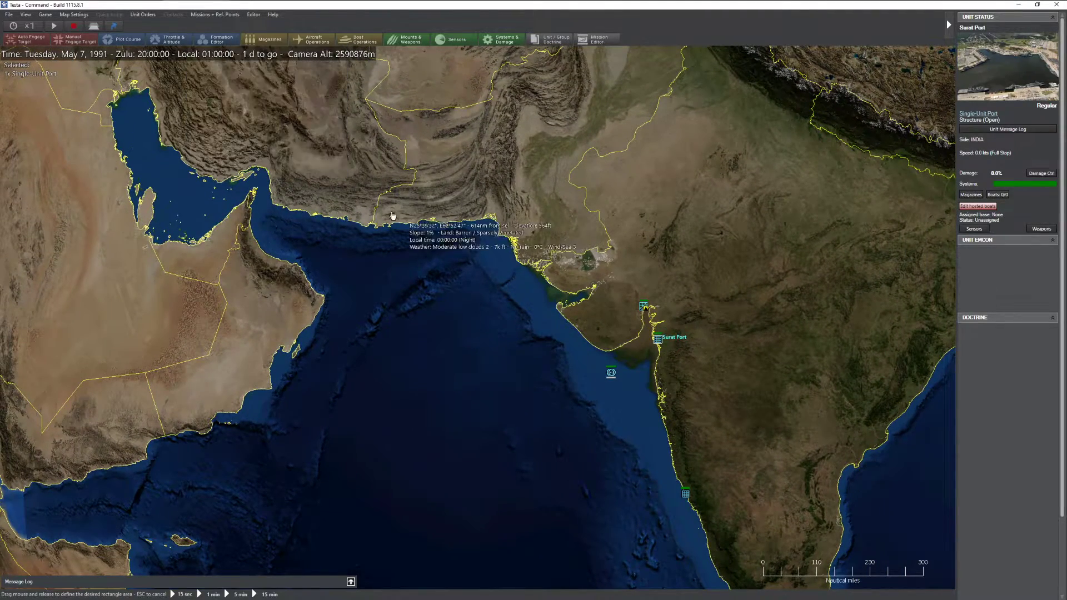
left_click_drag(331, 221, 577, 396)
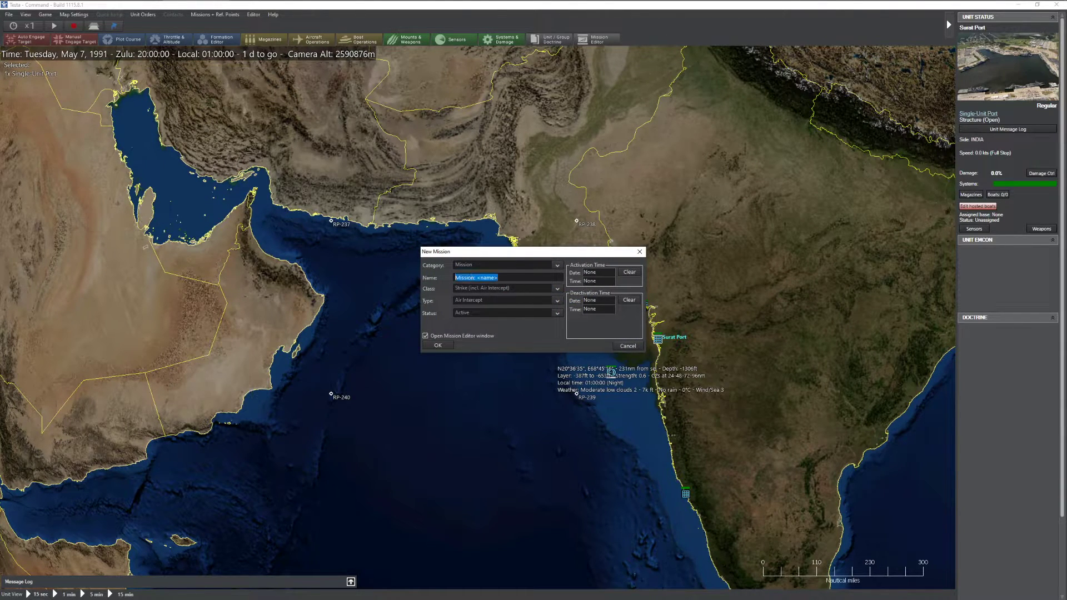
- Create a Patrol mission named MPA of type ASuW Patrol (Naval) for the defined area
type("MPA")
left_click(467, 288)
left_click(469, 303)
left_click(500, 300)
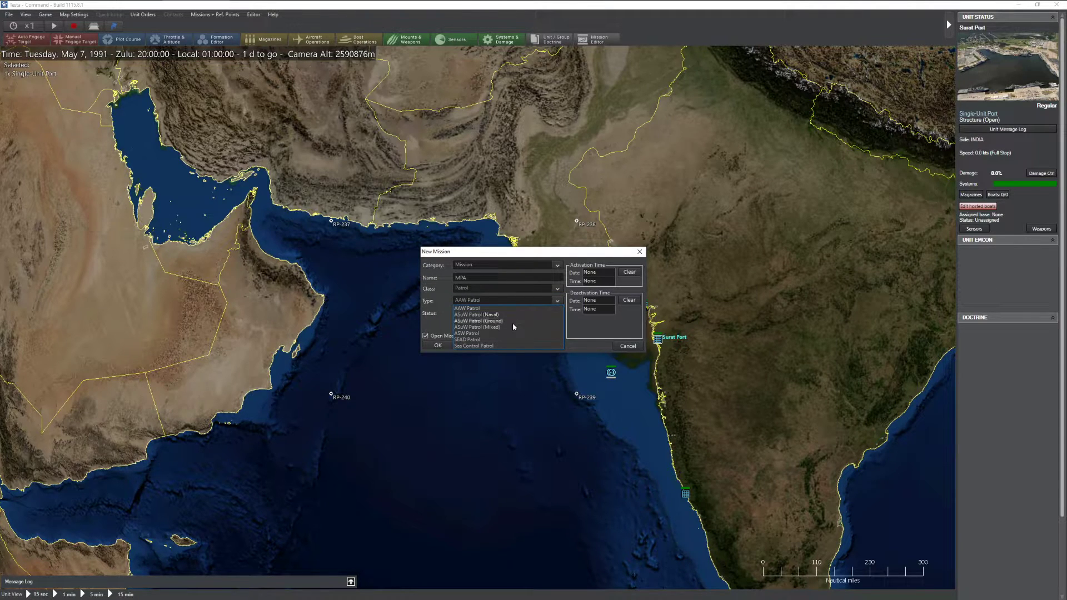
left_click(500, 314)
left_click(438, 346)
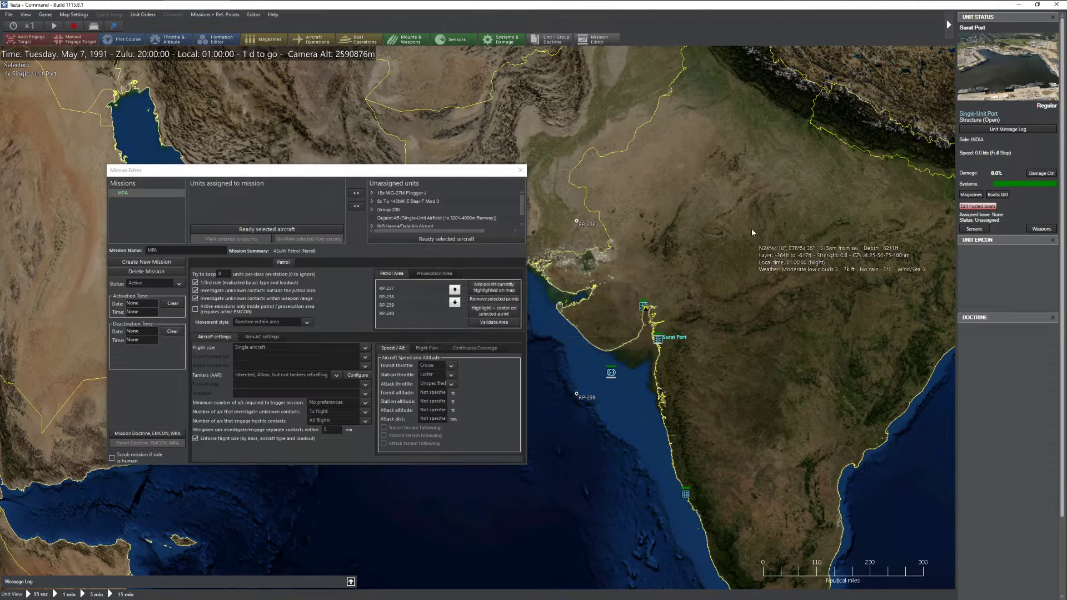
- Assign the 6x Tu-142MK-E Bear F Mod 3 to the MPA mission and disable its 1/3rd rule and outside-area investigation
left_click(400, 201)
left_click(356, 193)
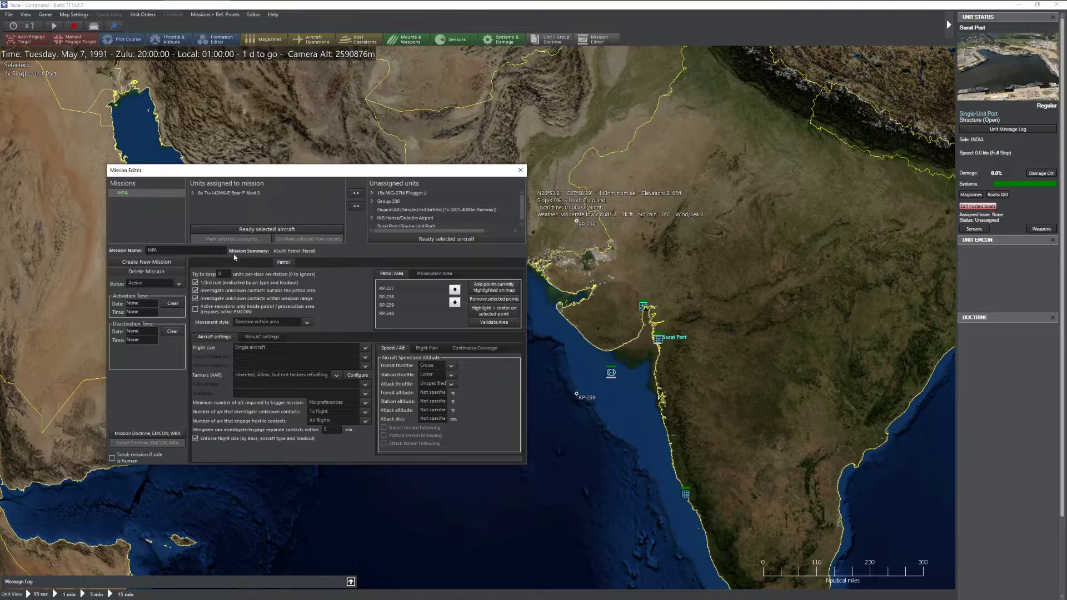
left_click(237, 292)
- Open the MPA mission's doctrine and EMCON settings, close them and leave the mission editor
left_click(146, 433)
left_click(376, 168)
left_click(737, 154)
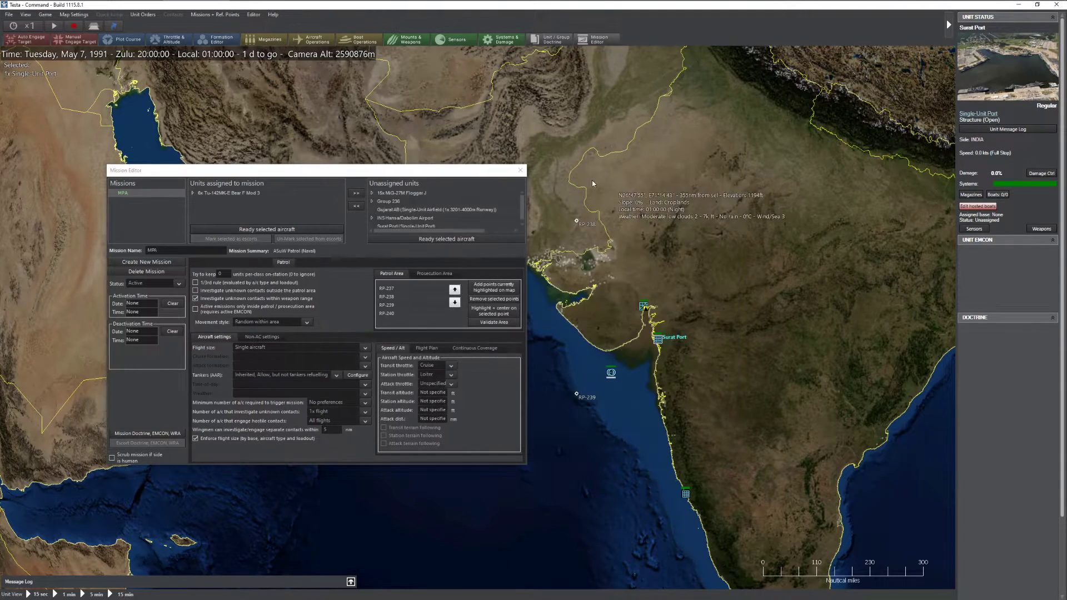
left_click(518, 170)
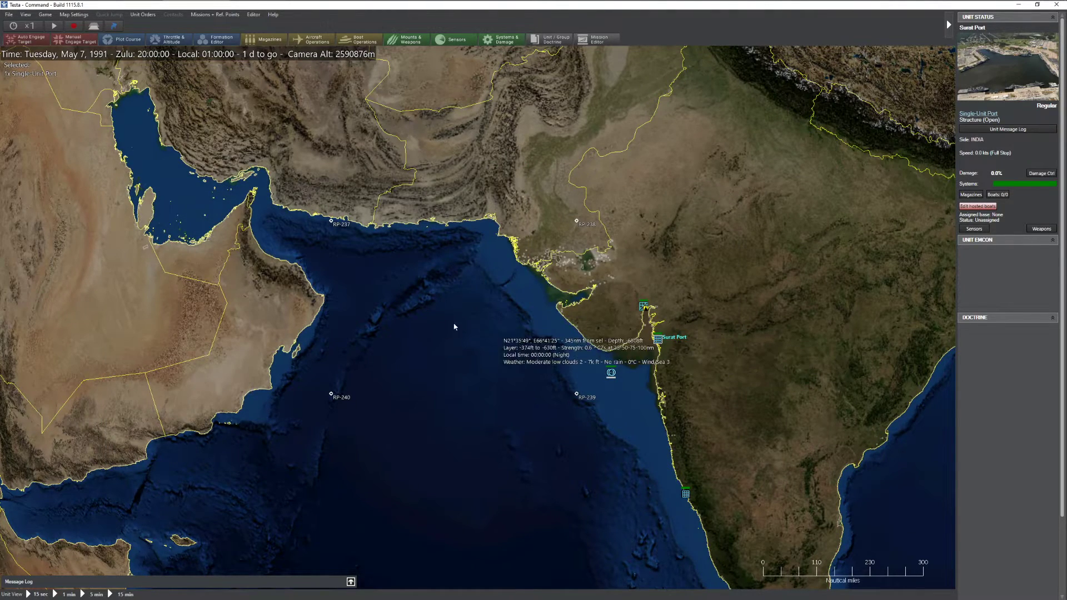
- Start running the scenario and raise the time compression so the patrol aircraft launch and fly out
key("space")
key("plus")
key("plus")
key("plus")
key("plus")
key("plus")
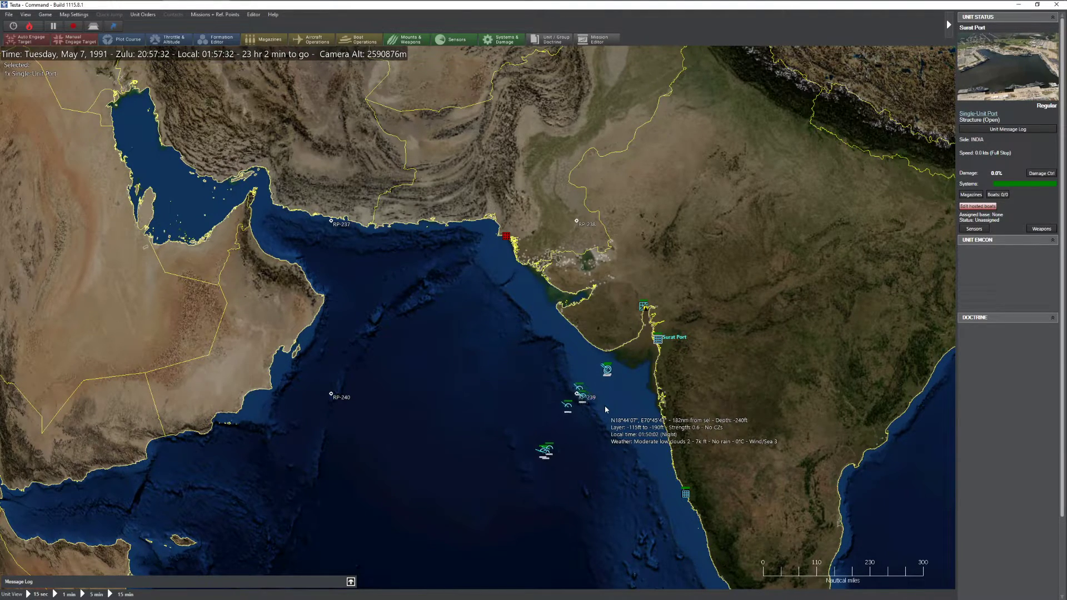
- Select the leading Tu-142MK-E patrol aircraft and examine the surface contacts it detects off the Pakistani coast
left_click(568, 378)
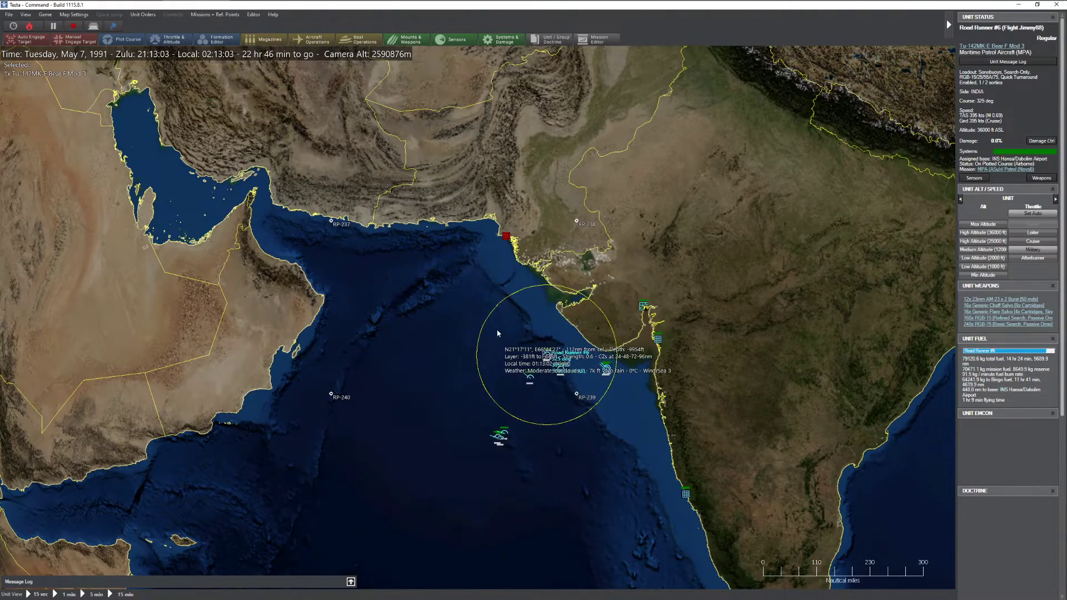
scroll(497, 332, "up", 3)
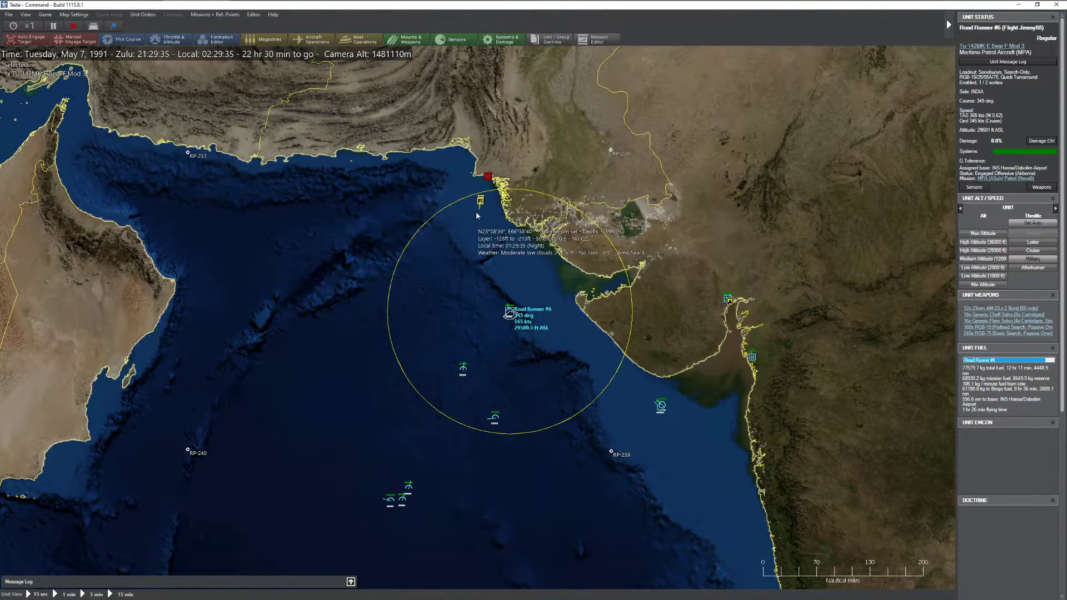
scroll(475, 214, "up", 6)
scroll(560, 369, "up", 6)
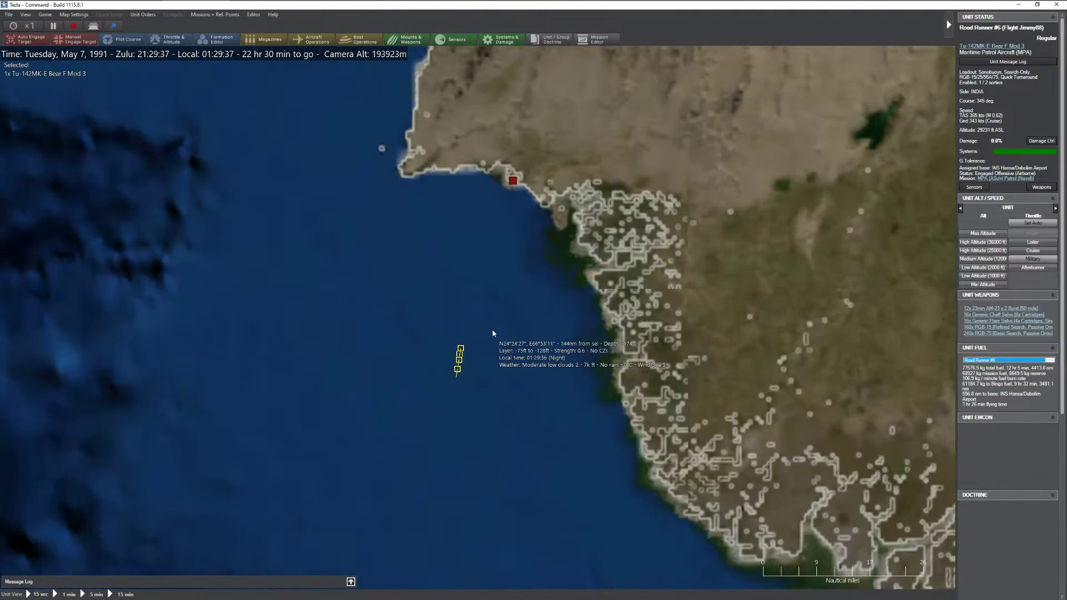
scroll(515, 315, "up", 2)
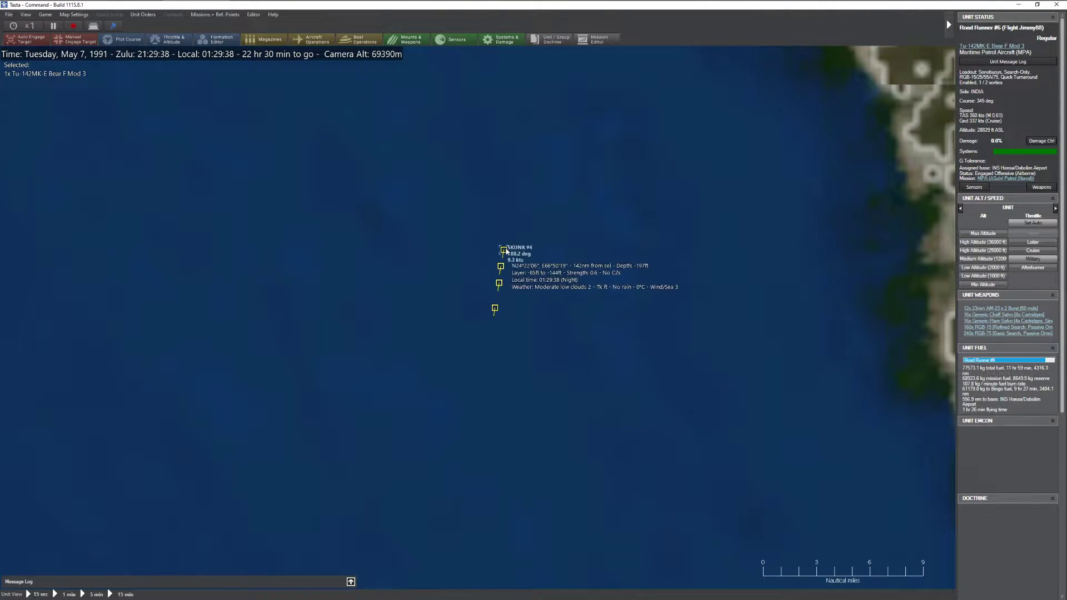
scroll(503, 277, "down", 10)
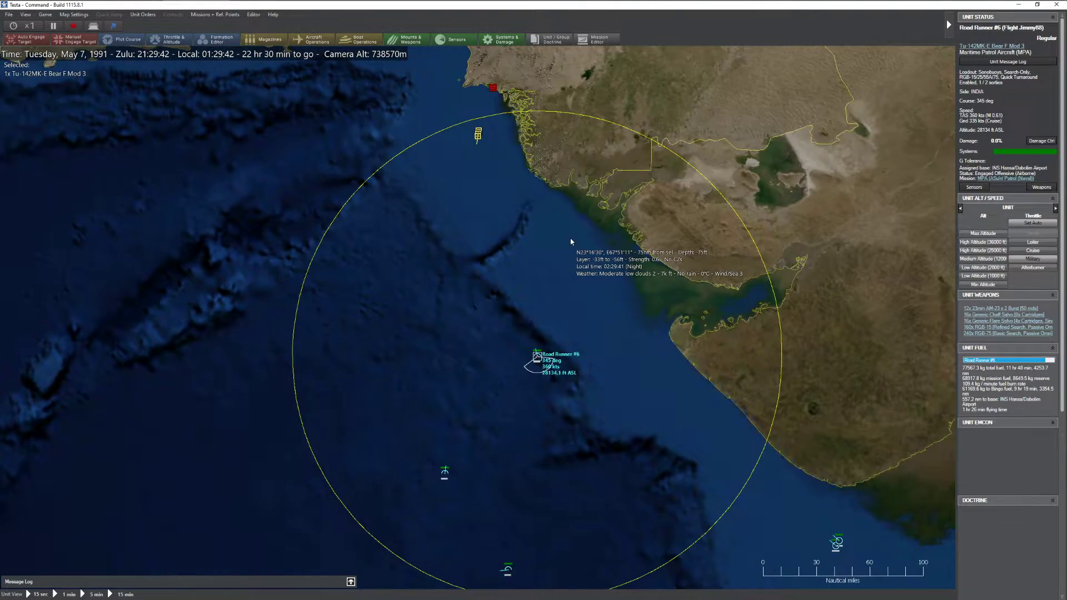
left_click_drag(571, 242, 589, 330)
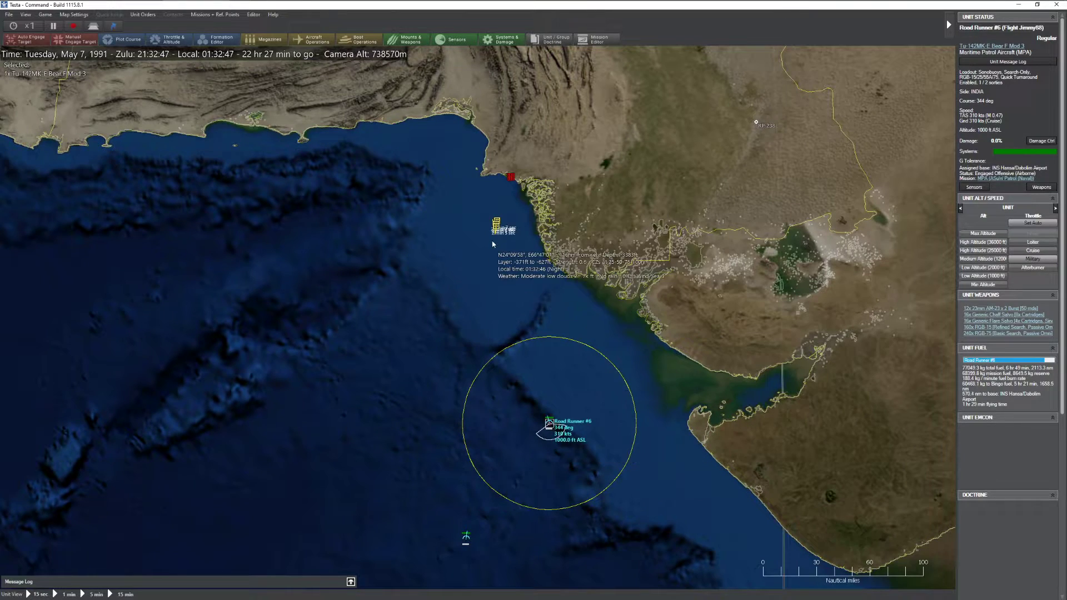
scroll(496, 239, "up", 5)
scroll(526, 259, "up", 4)
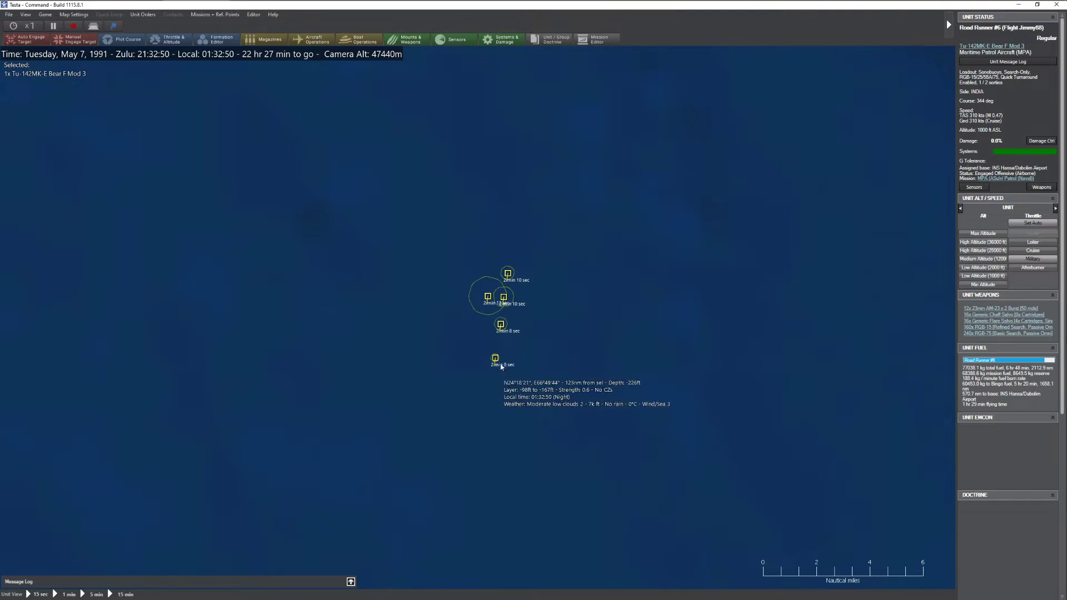
scroll(509, 349, "down", 5)
scroll(592, 276, "down", 2)
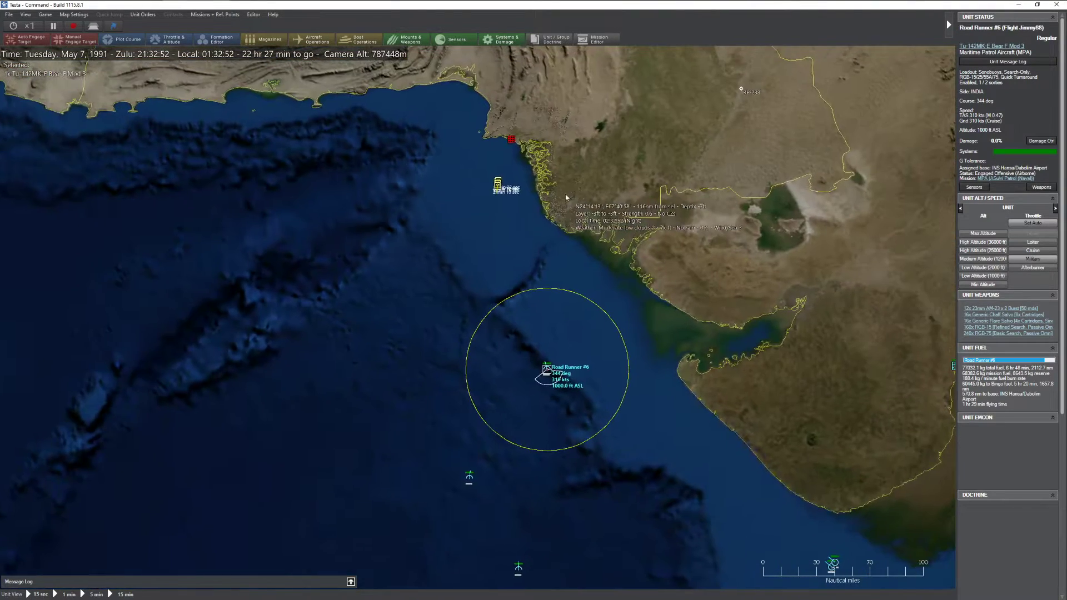
scroll(502, 223, "up", 1)
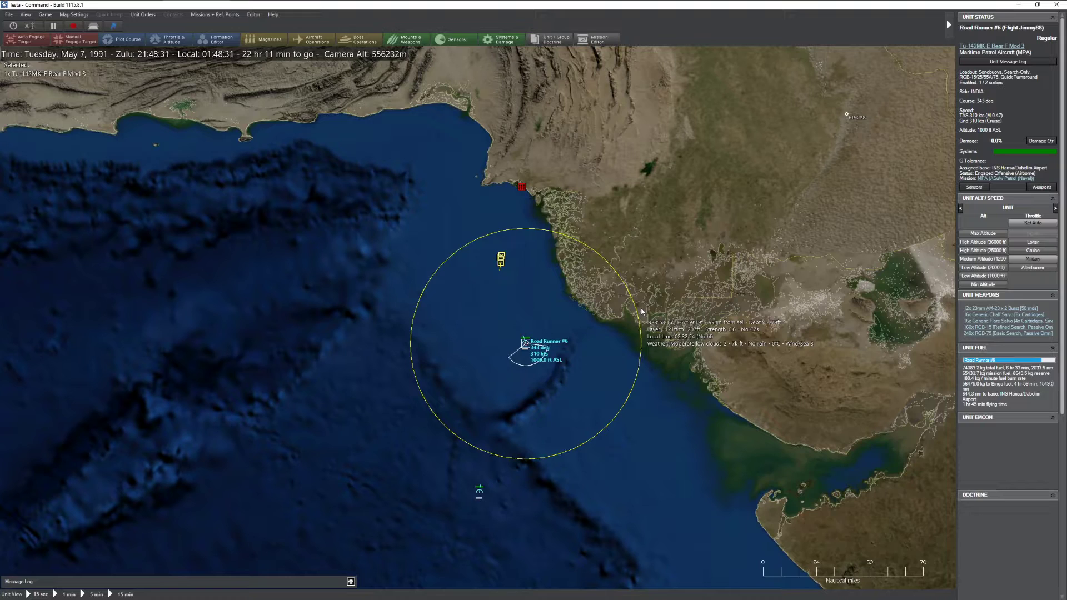
scroll(557, 284, "up", 4)
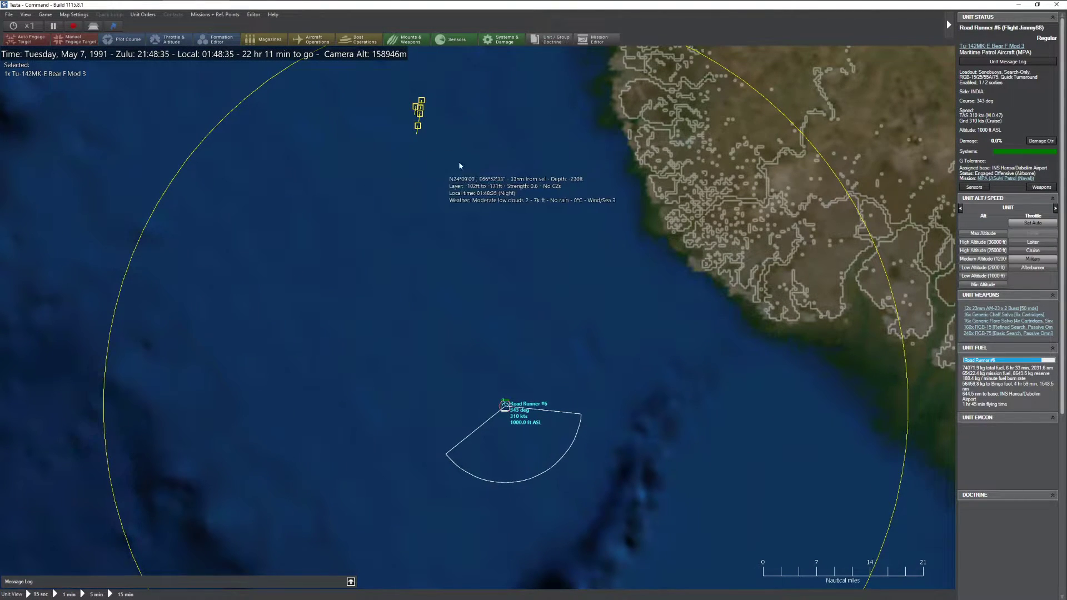
left_click_drag(465, 162, 476, 253)
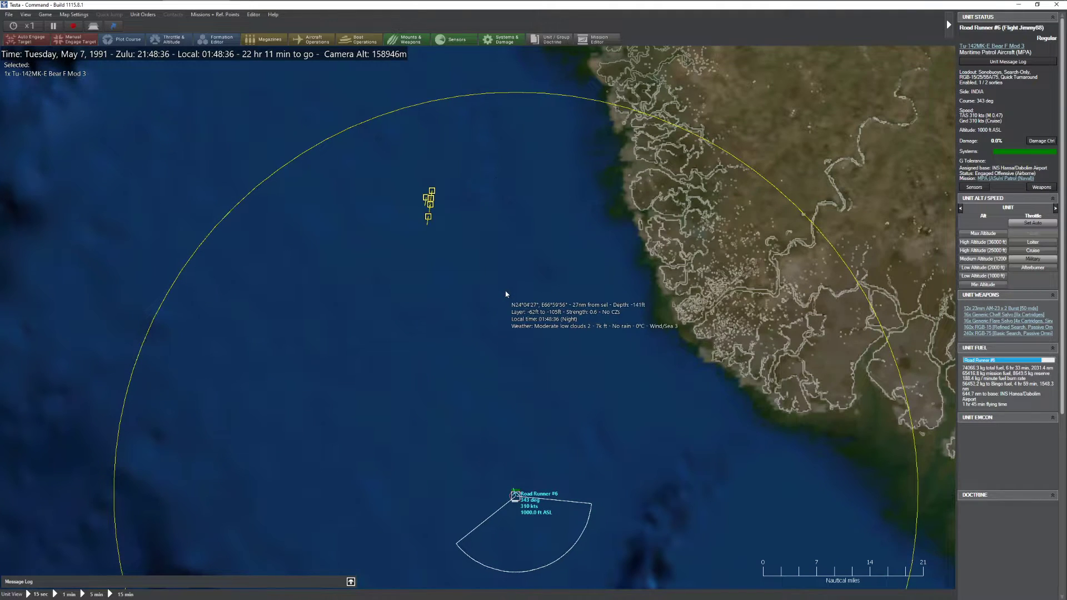
- Set the selected patrol aircraft's altitude preset to Medium Altitude (12000 ft) and speed up the simulation
key("F2")
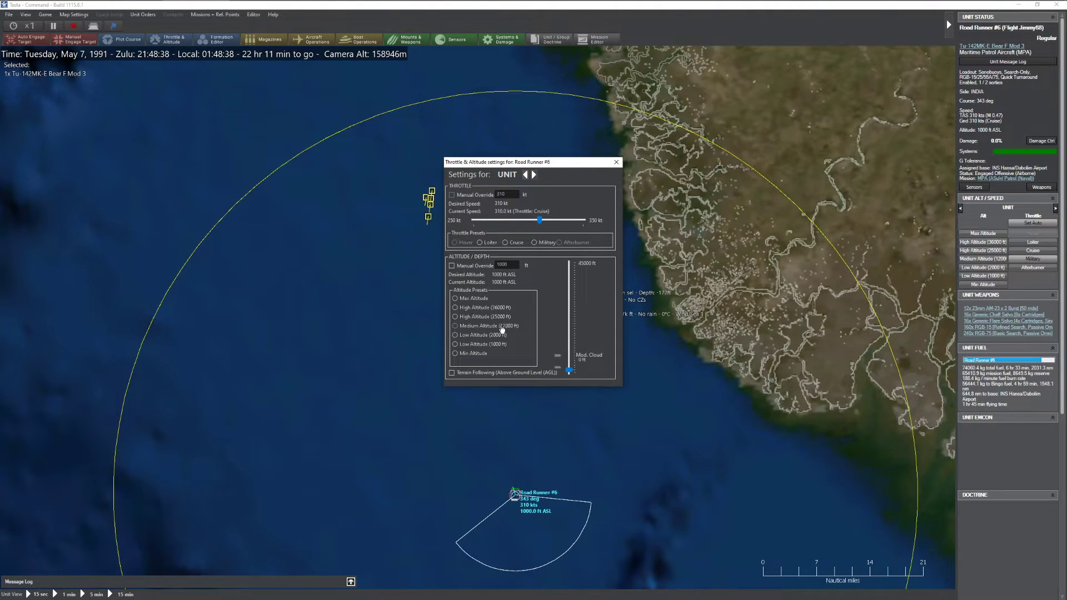
left_click(616, 162)
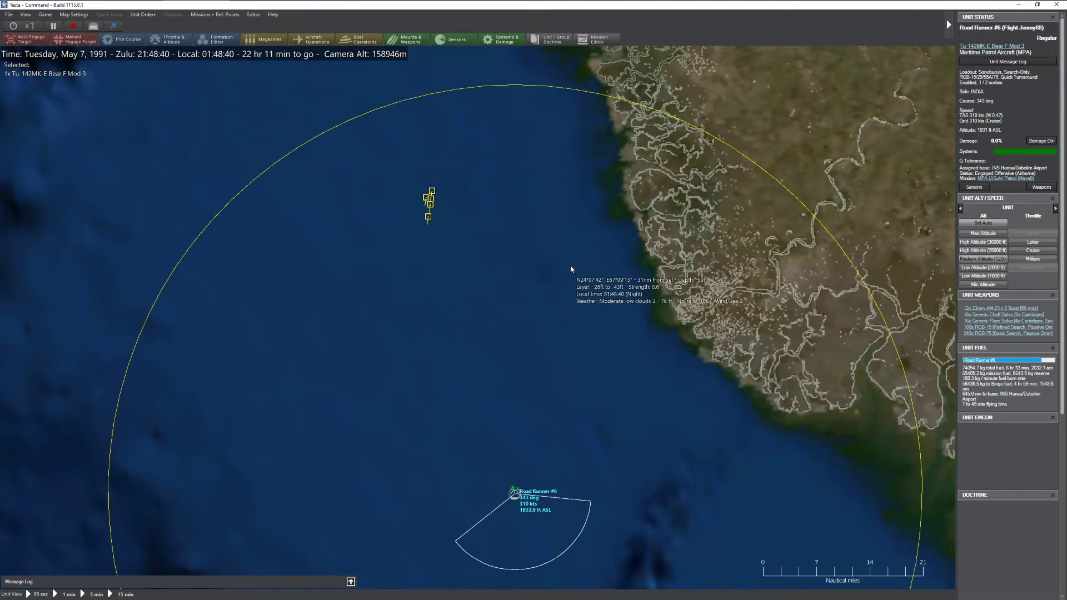
key("plus")
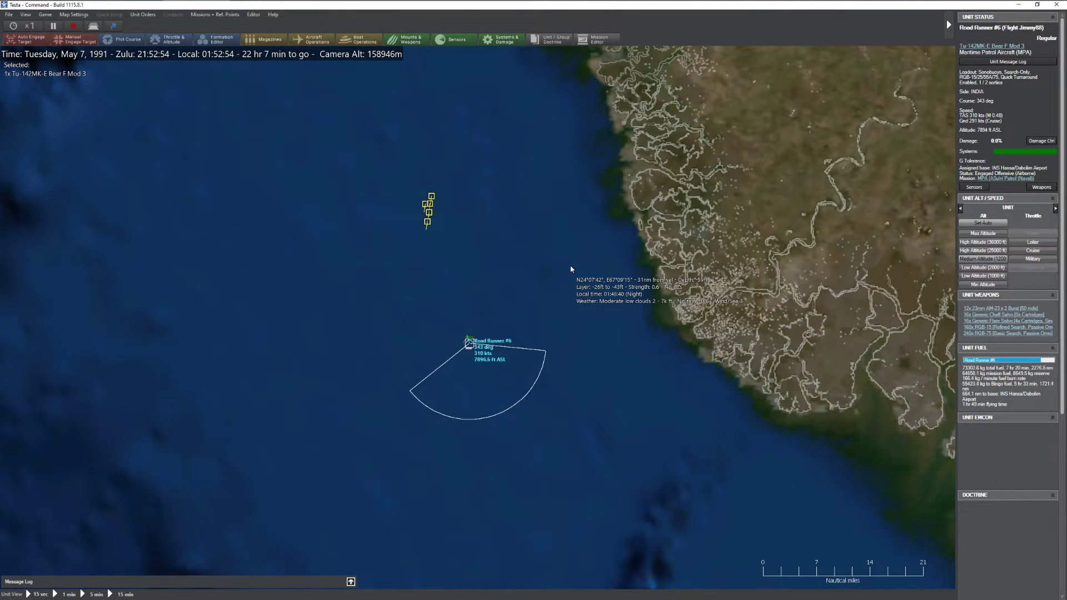
- Follow the selected patrol aircraft as it closes on and passes over the surface contacts
scroll(554, 266, "up", 4)
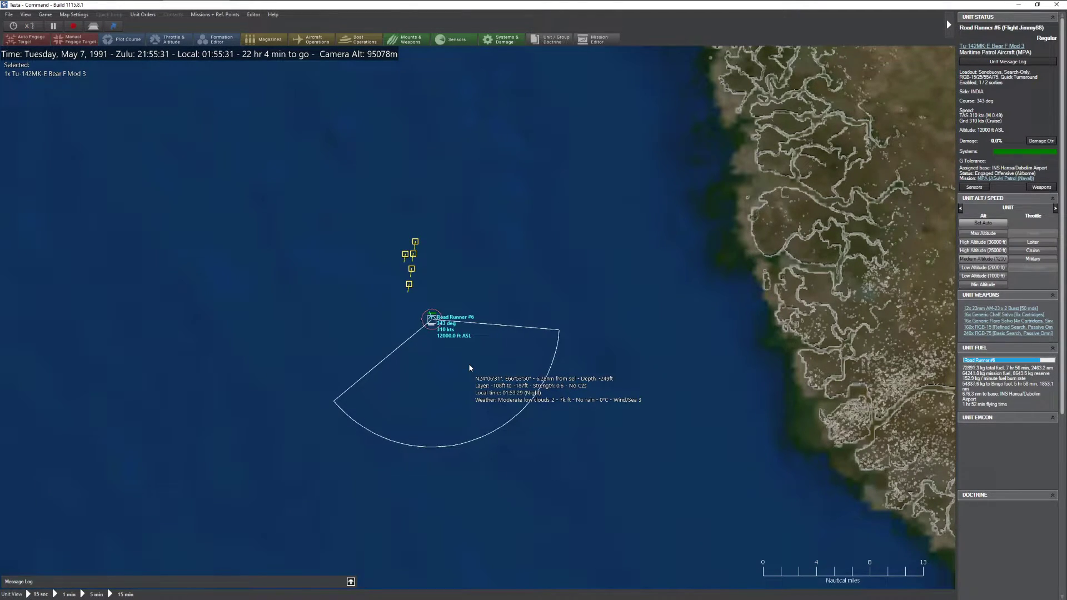
scroll(409, 308, "up", 5)
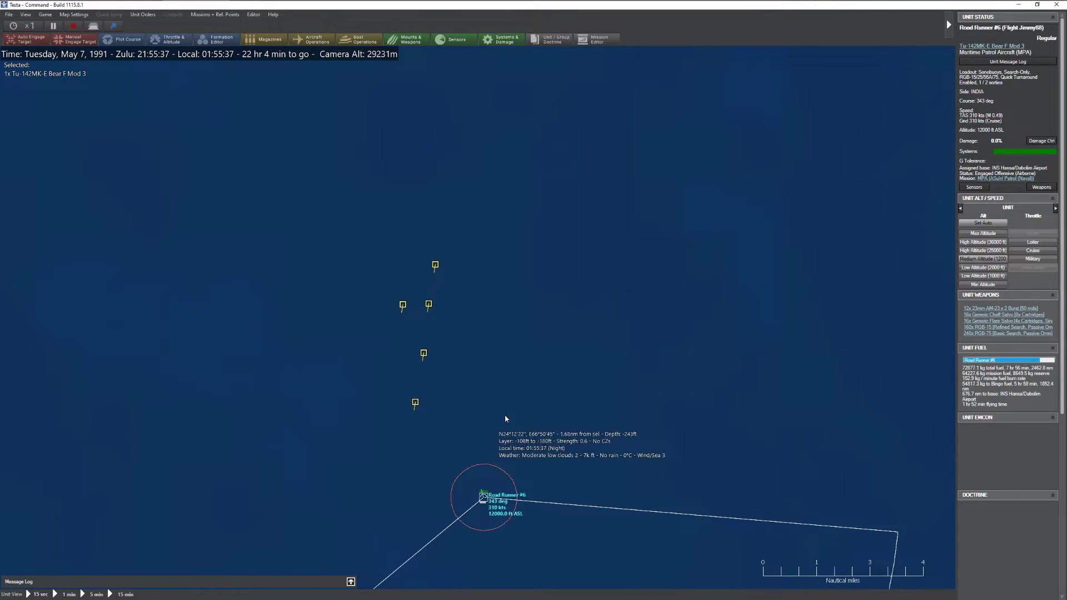
key("KP_Add")
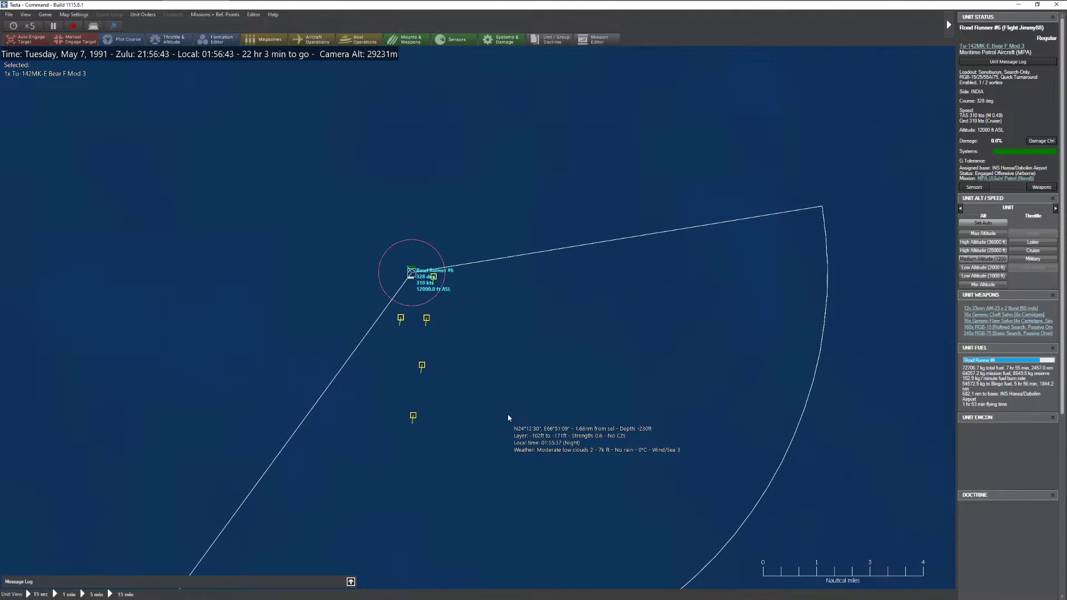
scroll(543, 357, "down", 5)
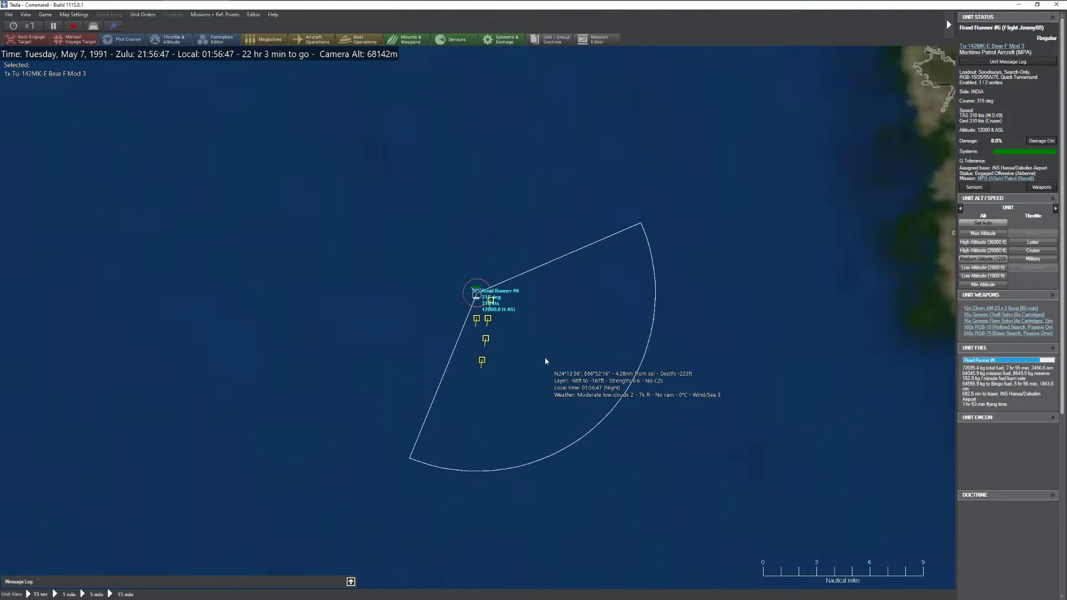
key("F3")
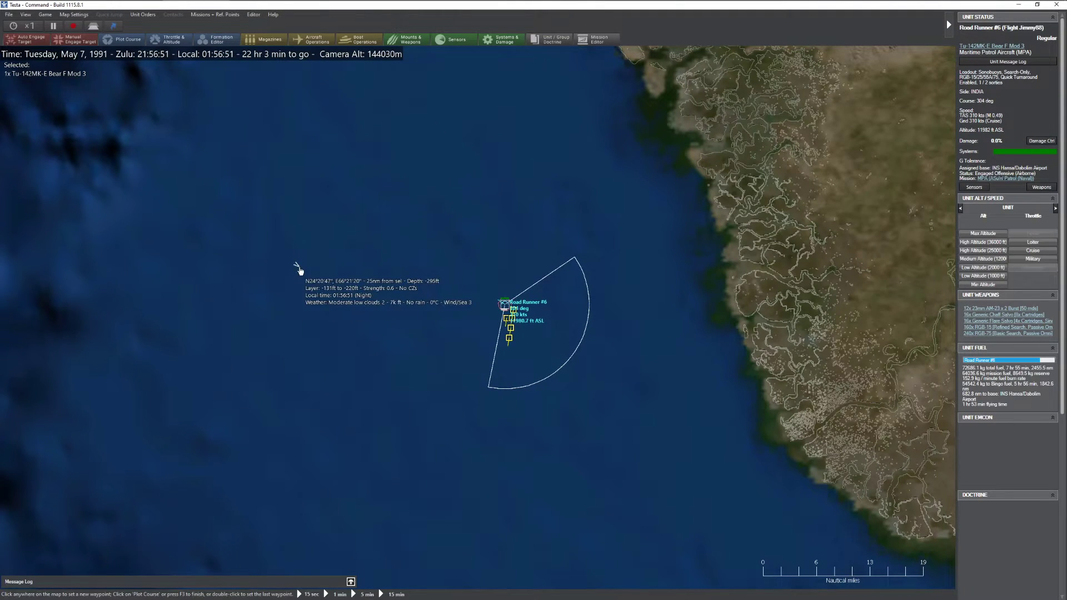
key("Escape")
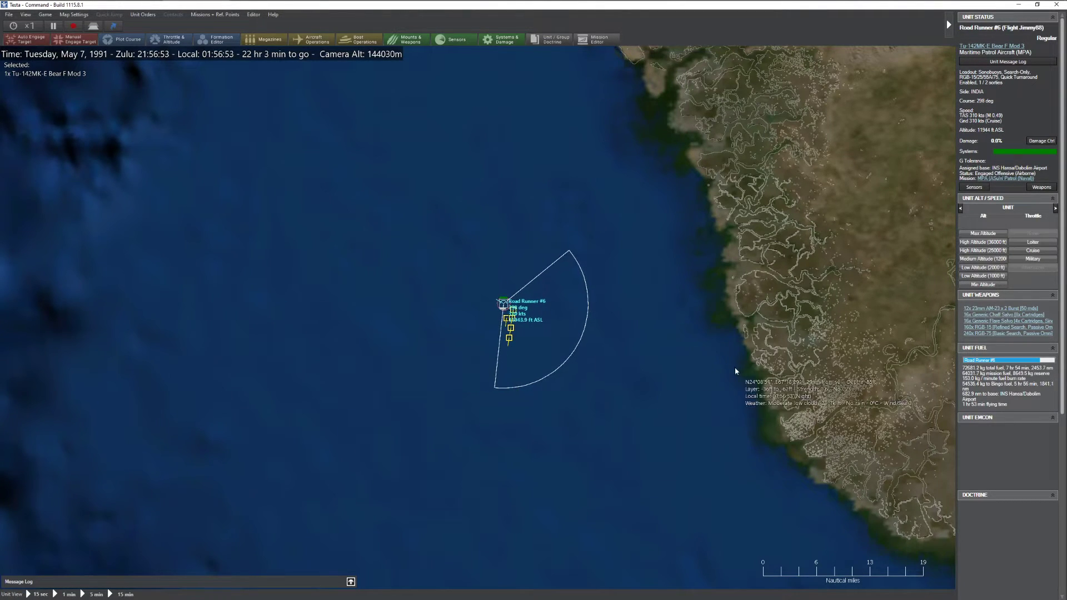
scroll(616, 344, "down", 1)
scroll(615, 345, "up", 4)
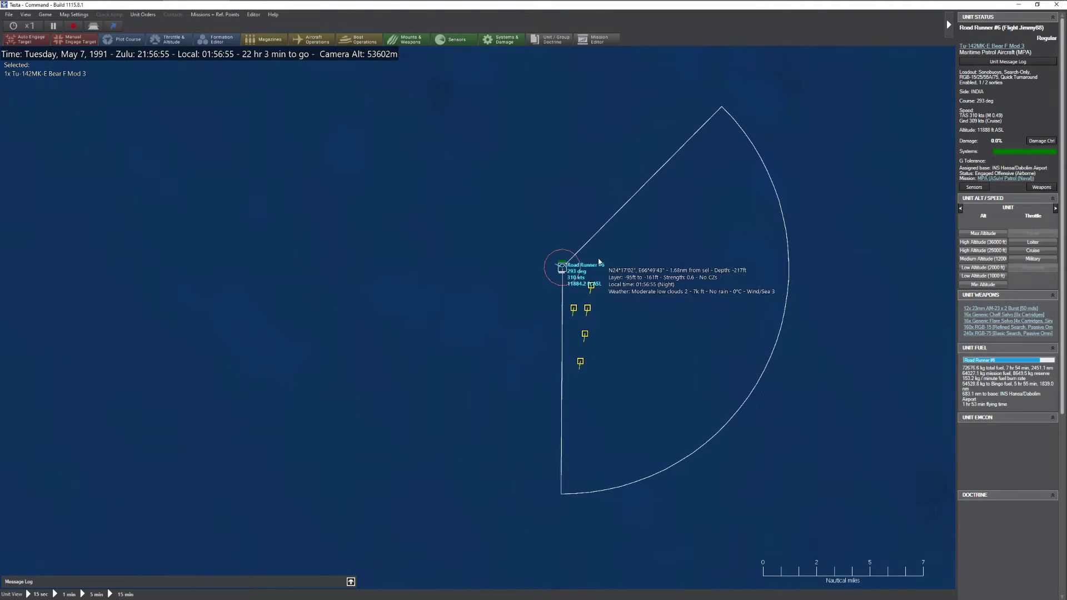
- Select four of the surface contacts and create a Strike mission named StrikeShips of type Naval ASuW Strike against them
left_click(593, 360)
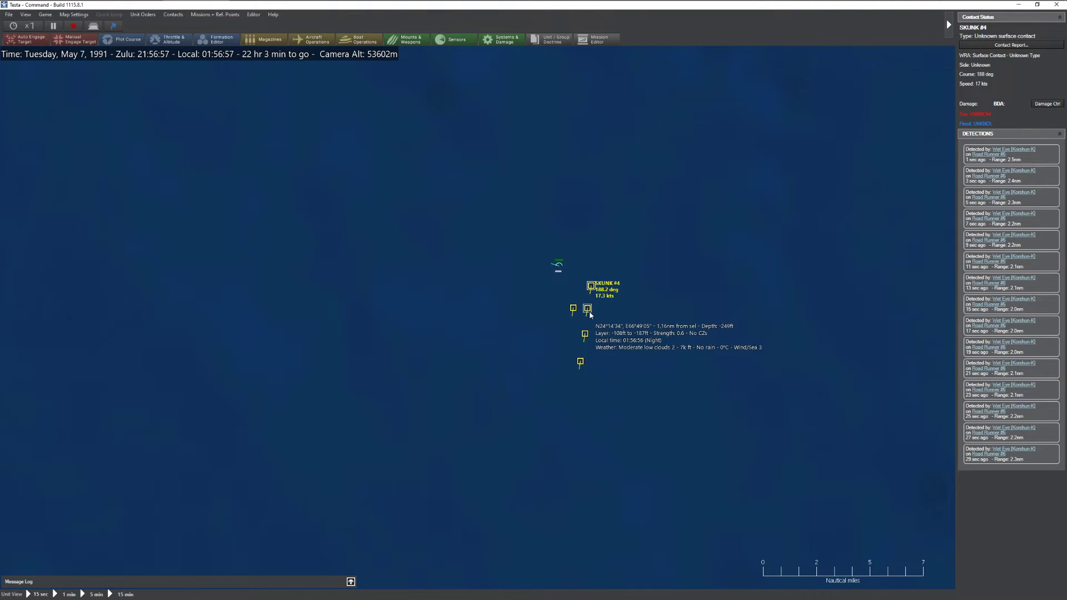
key("ctrl+F11")
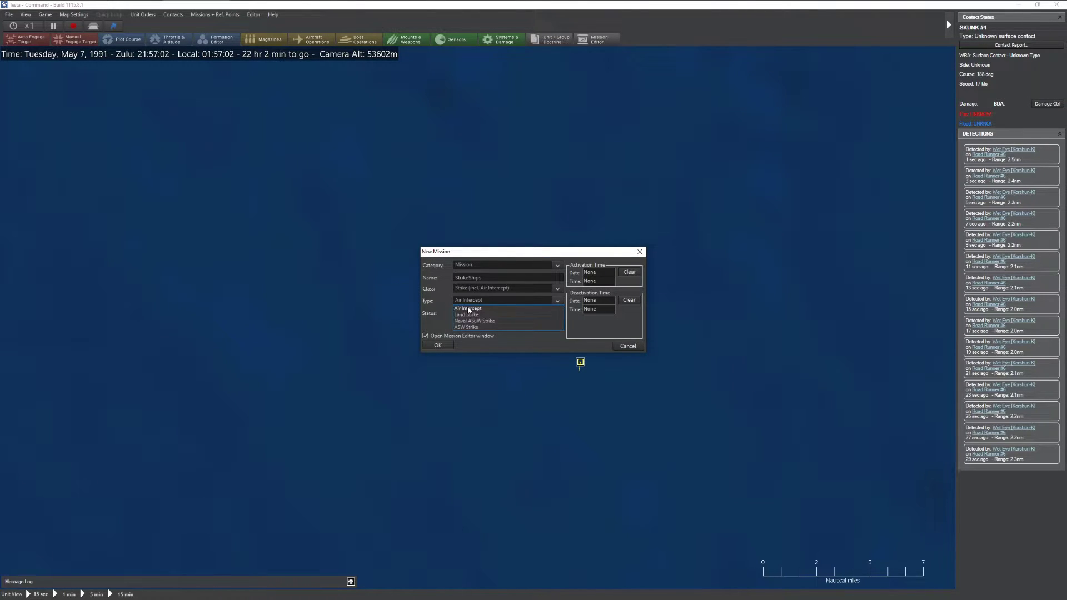
left_click(437, 345)
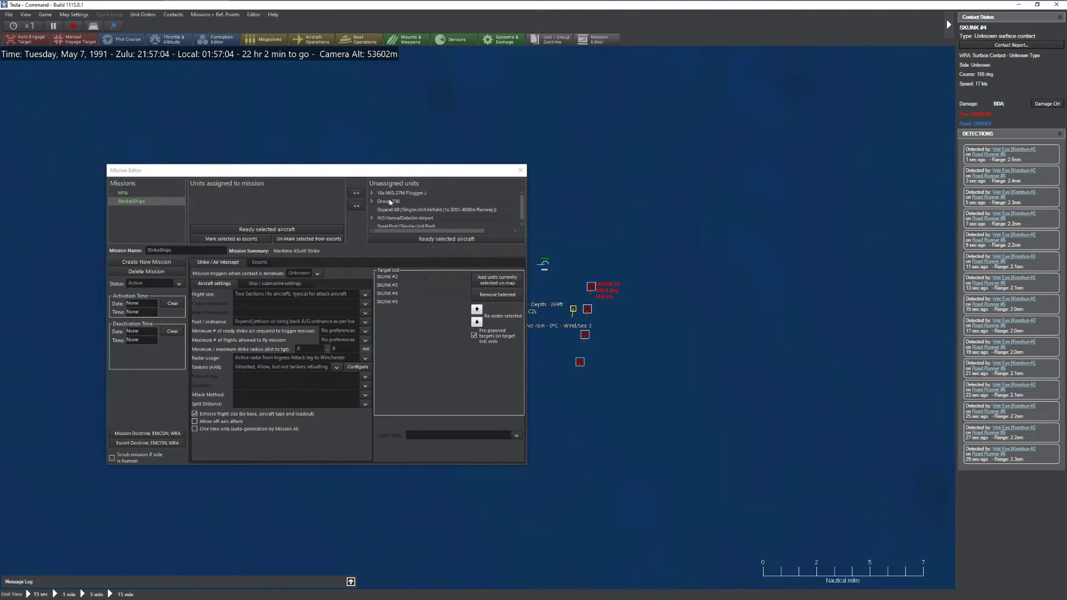
- Assign the 15x MiG-27M Flogger J to the StrikeShips mission with flight size Cell (3x aircraft) and close the mission editor
left_click(276, 315)
left_click(357, 208)
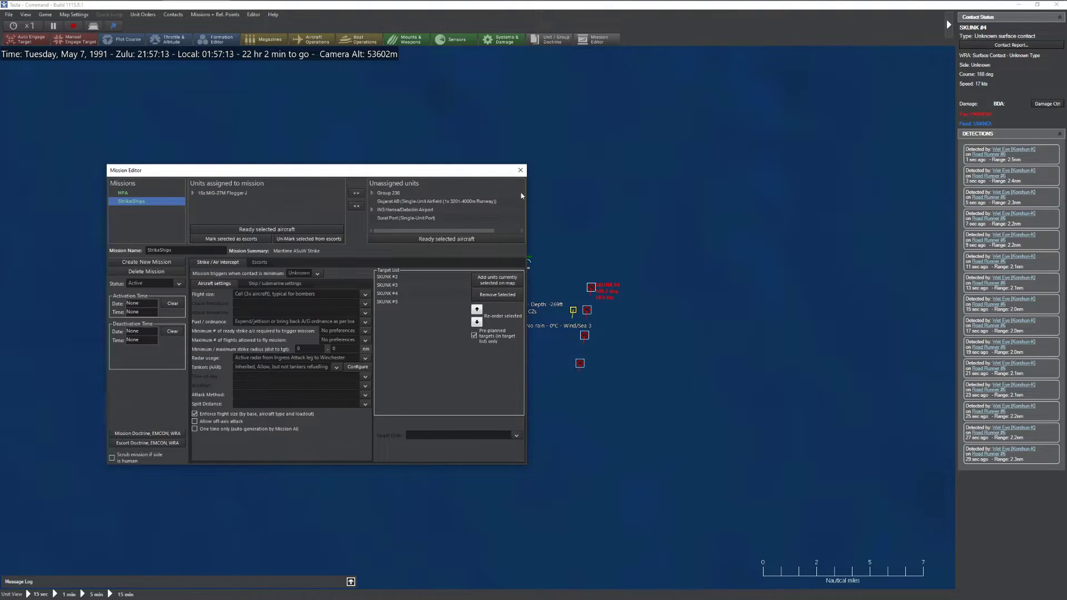
left_click(520, 170)
- Speed up the simulation and run it until the StrikeShips flights approach the surface contacts
scroll(522, 287, "down", 5)
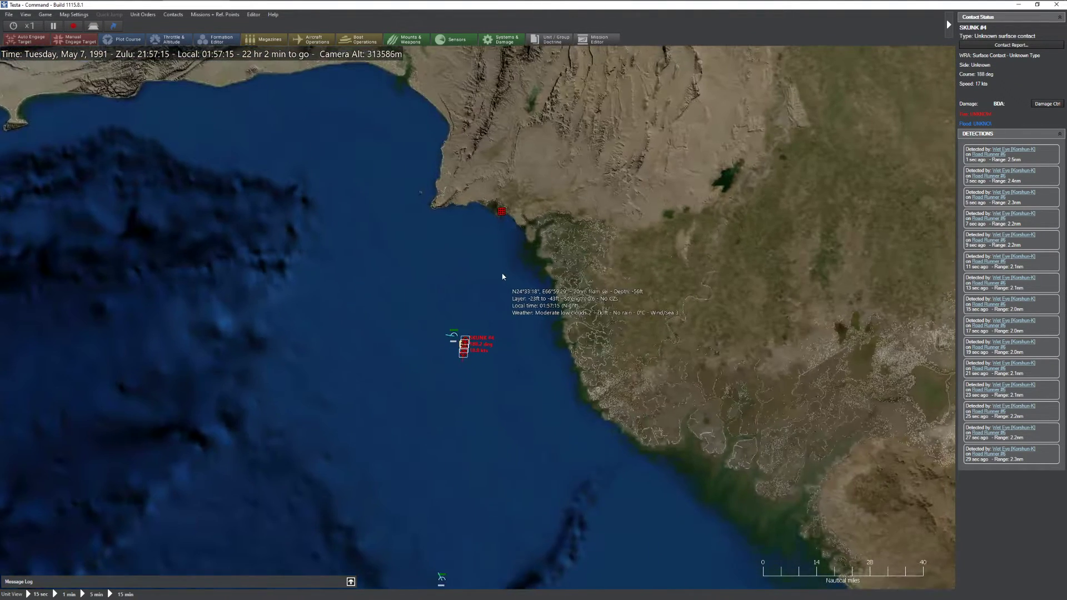
key("plus")
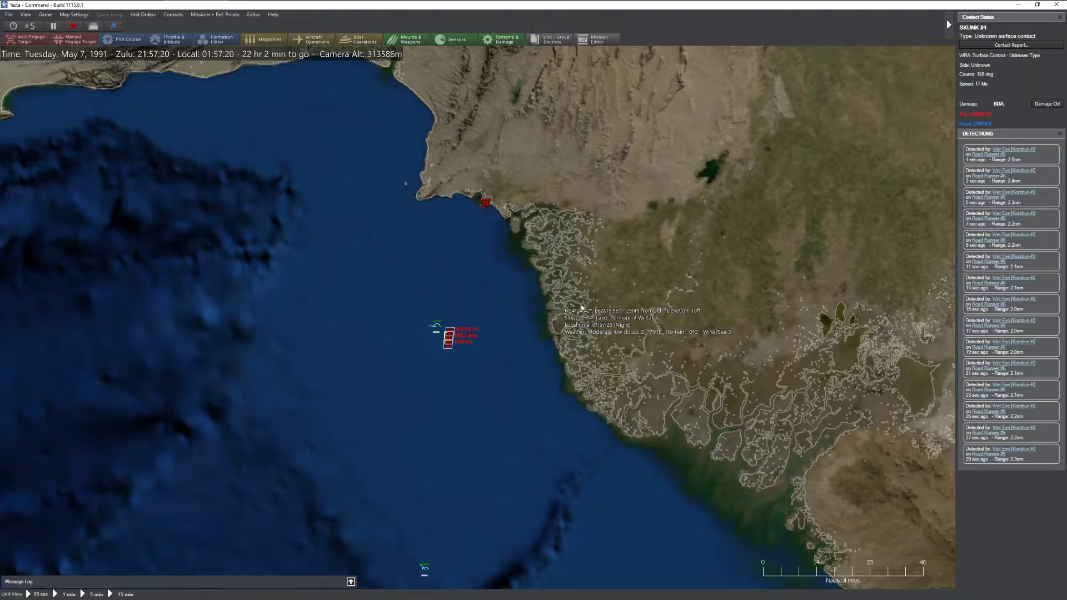
left_click_drag(583, 307, 435, 195)
scroll(489, 214, "down", 2)
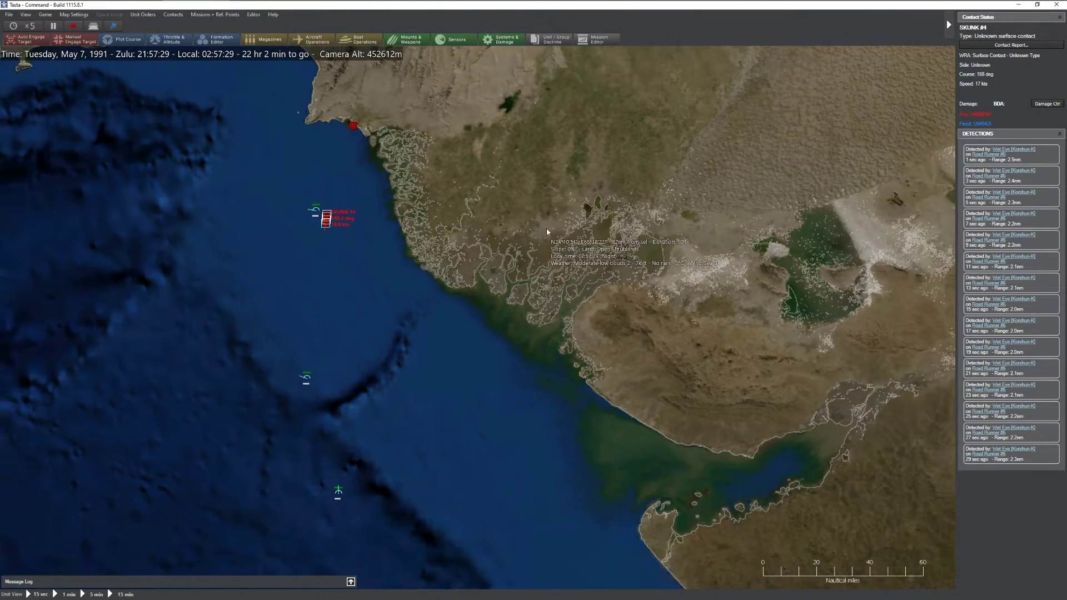
left_click_drag(547, 232, 478, 215)
scroll(478, 215, "down", 1)
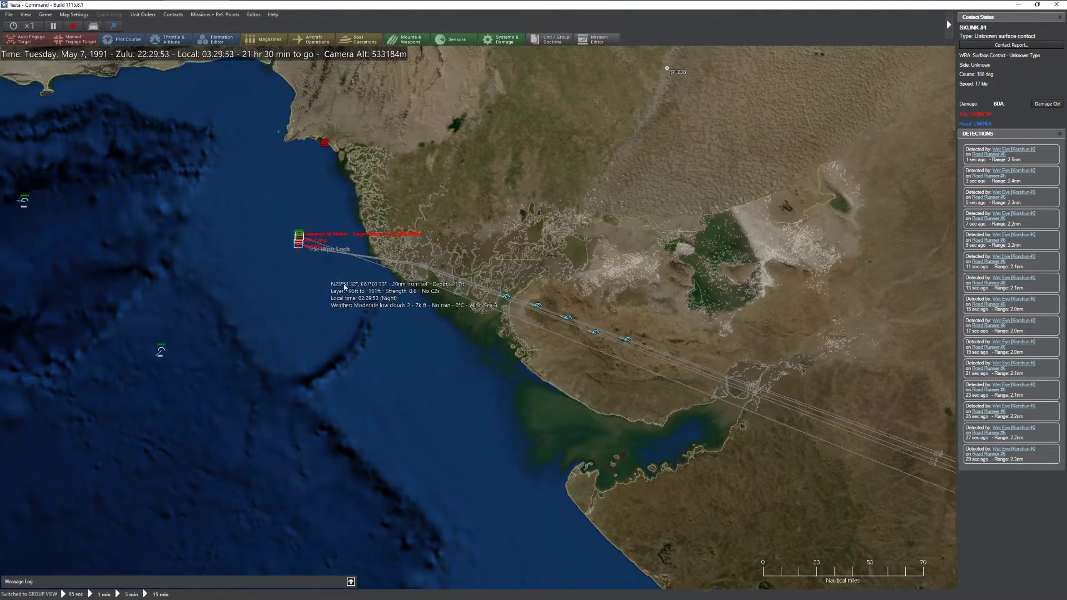
- Select the lead flight of 3x MiG-27M Flogger J and follow its attack run on the ships with time compression at x5
scroll(409, 328, "up", 1)
scroll(480, 362, "up", 1)
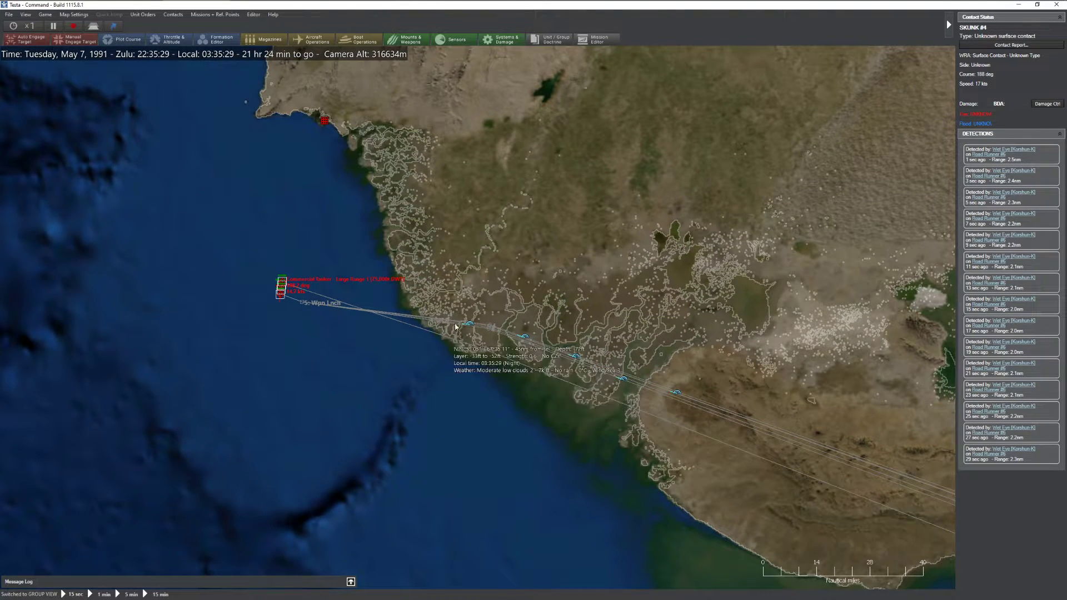
left_click(469, 324)
scroll(344, 307, "up", 2)
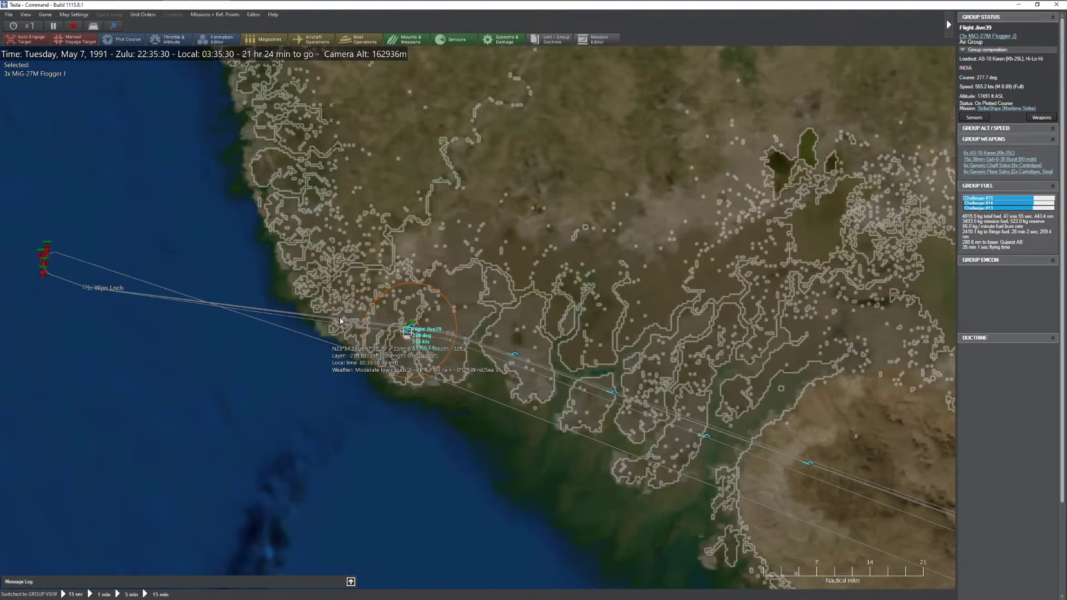
scroll(515, 258, "up", 1)
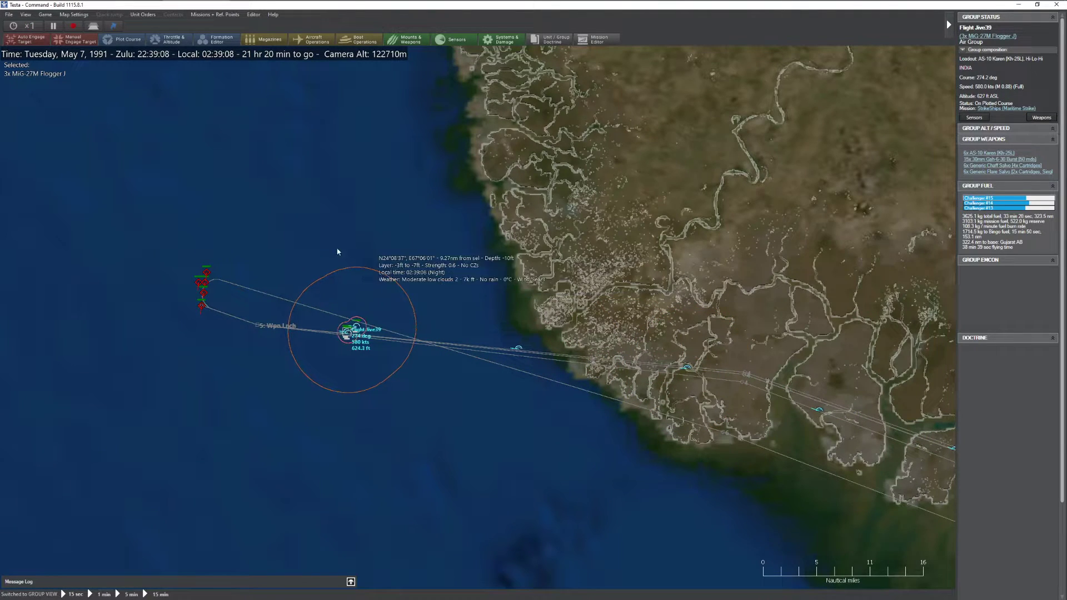
scroll(320, 261, "up", 3)
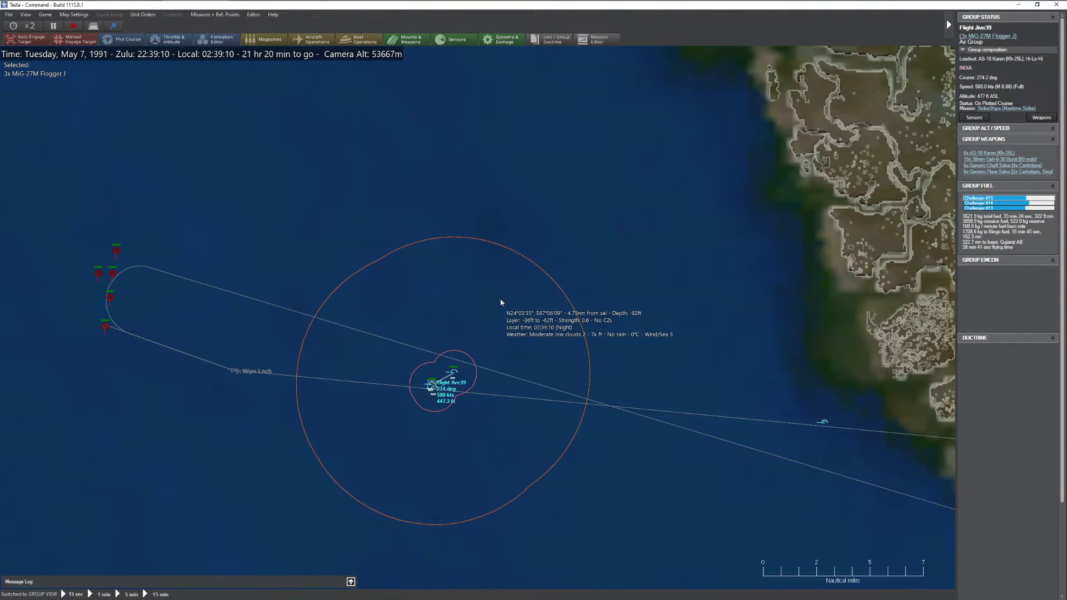
key("plus")
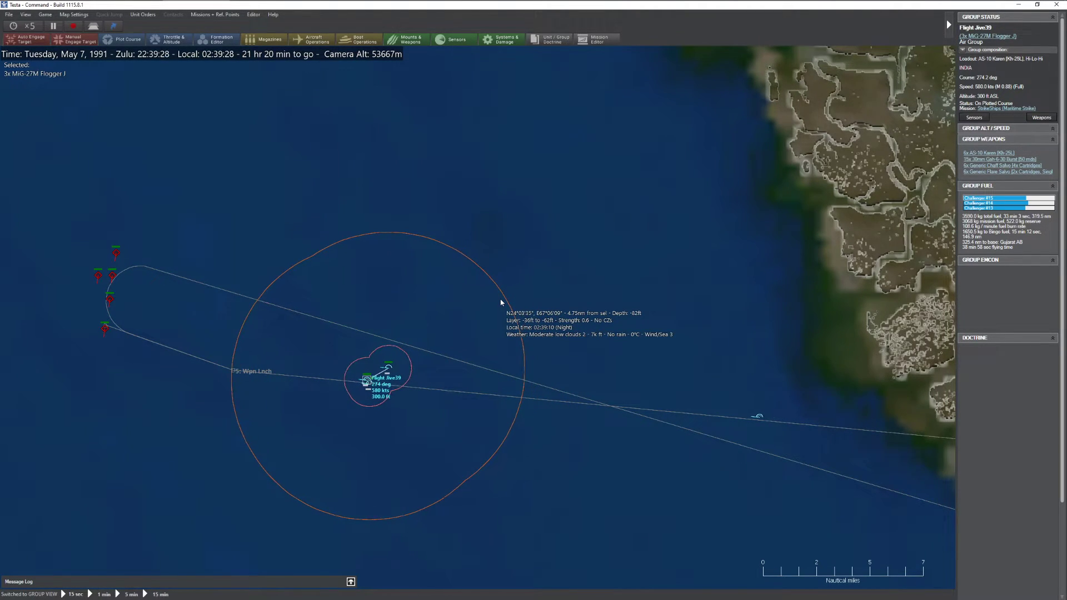
left_click_drag(500, 302, 568, 310)
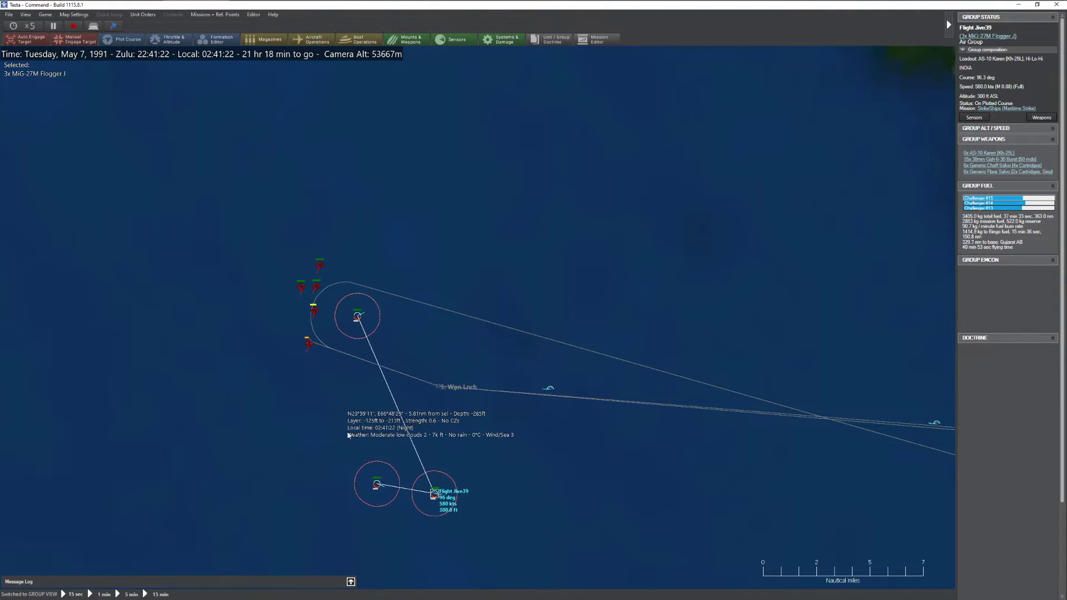
- Select the frigate contact F 262 Zulfiquar and watch the strike flights engage the ships around it
left_click(301, 288)
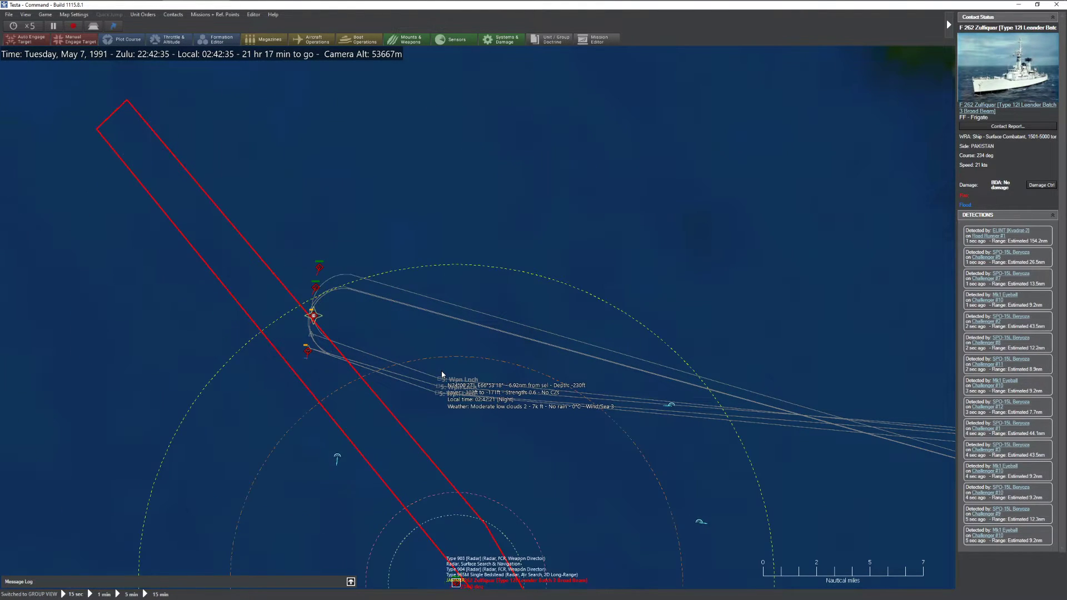
left_click_drag(443, 375, 508, 303)
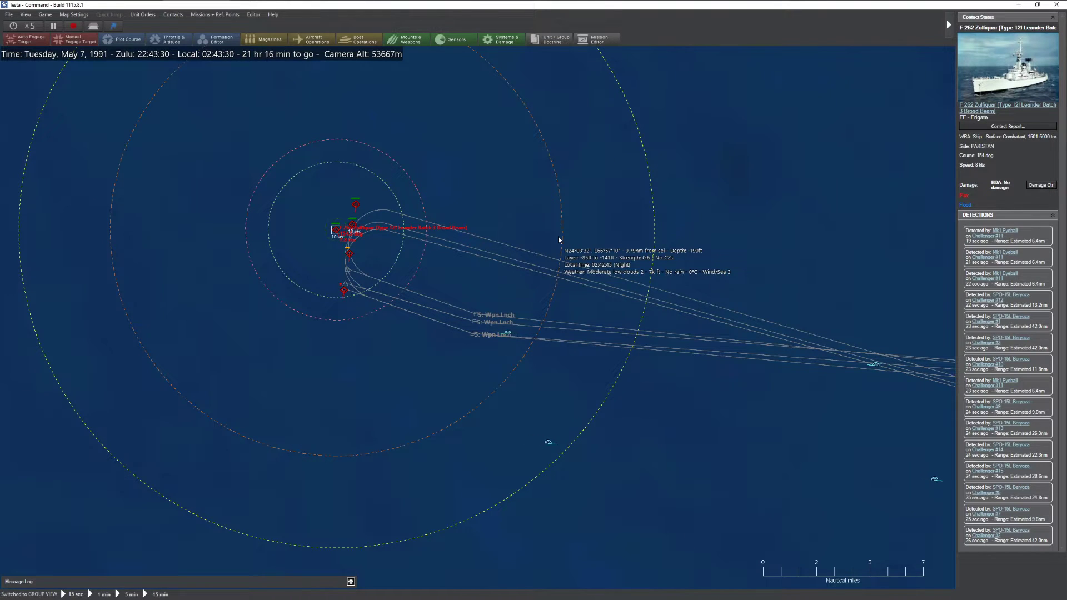
scroll(559, 239, "down", 1)
scroll(559, 239, "down", 3)
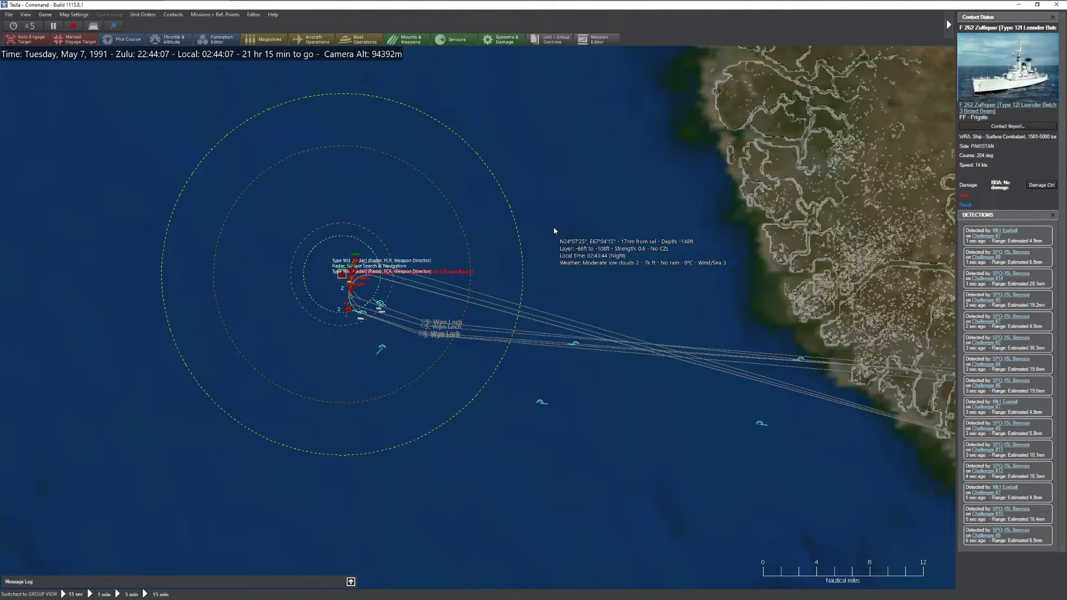
scroll(428, 298, "up", 3)
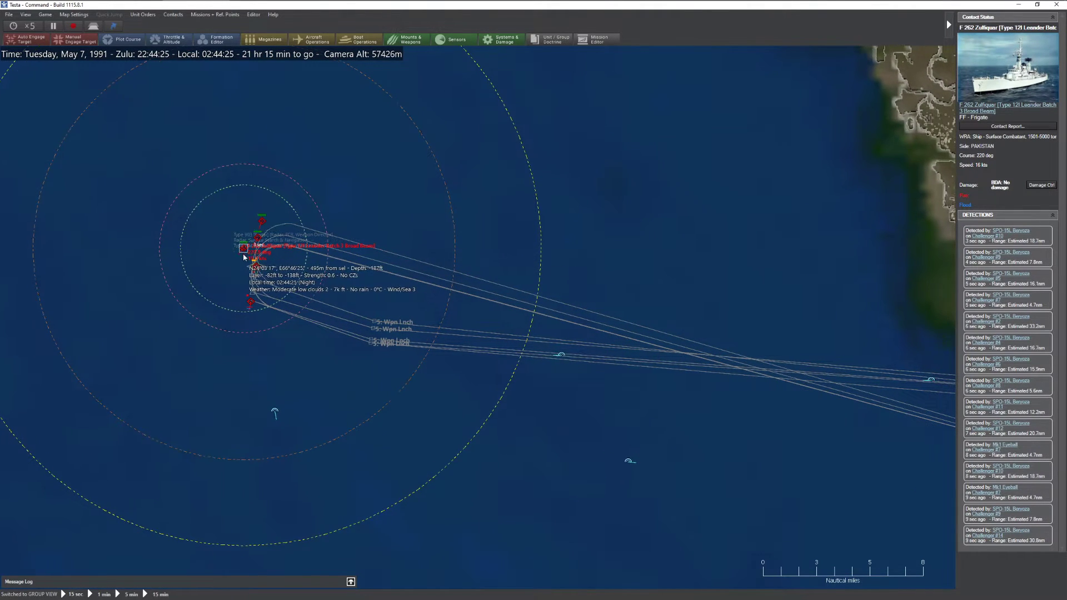
scroll(299, 260, "up", 2)
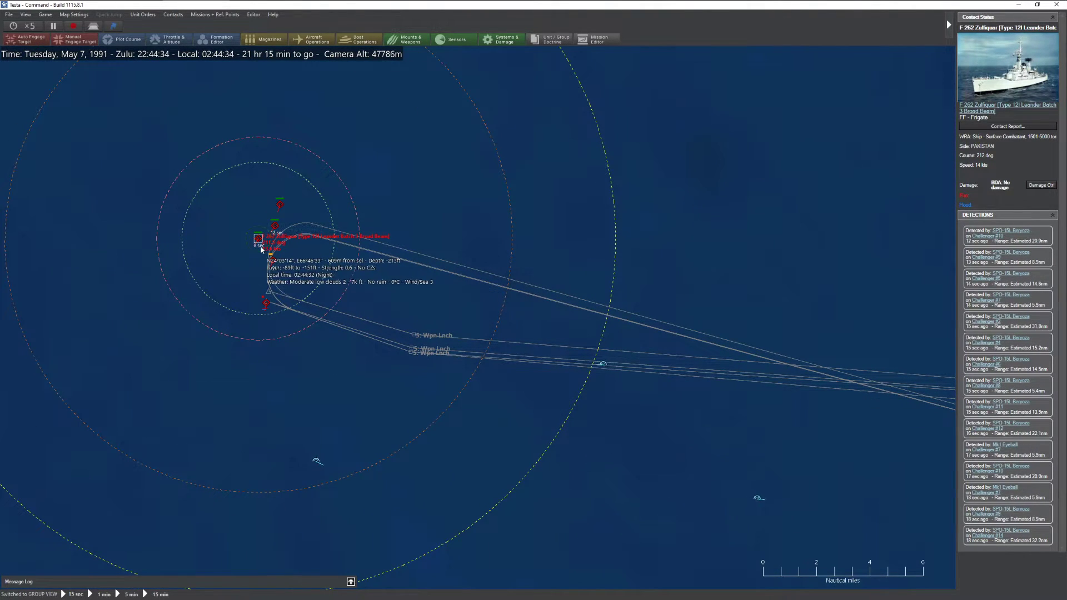
scroll(422, 296, "up", 1)
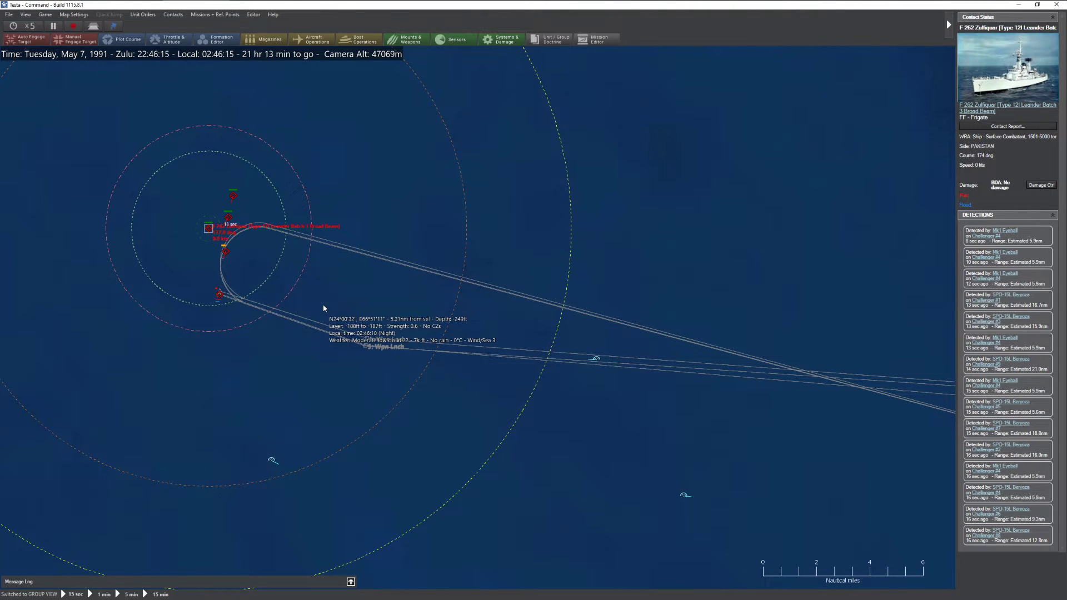
- Expand the message log and its Event messages to check the merchant event, and speed up the simulation
left_click(351, 582)
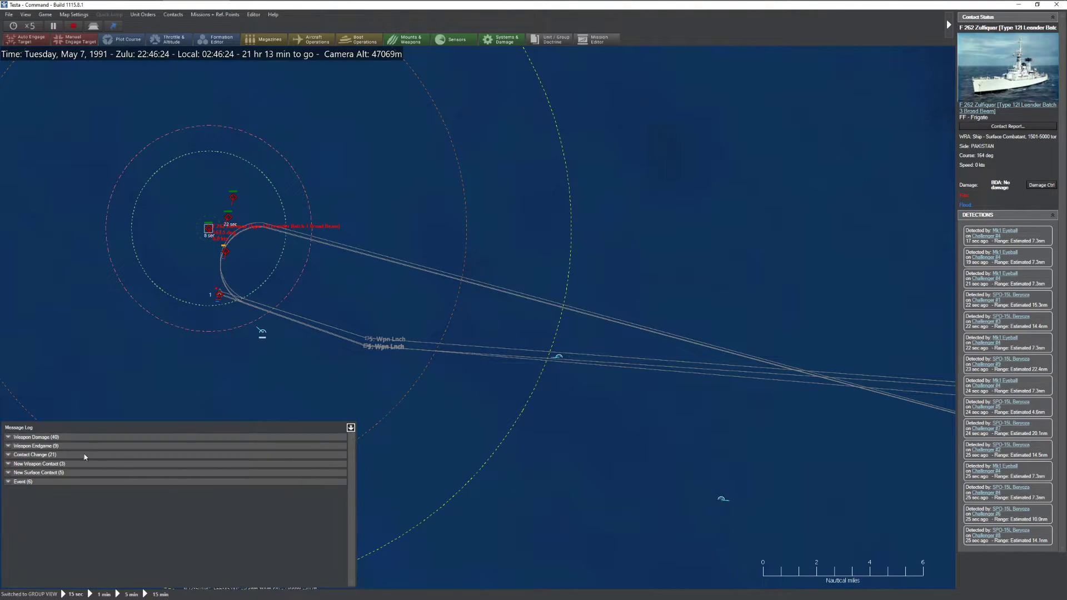
left_click(8, 482)
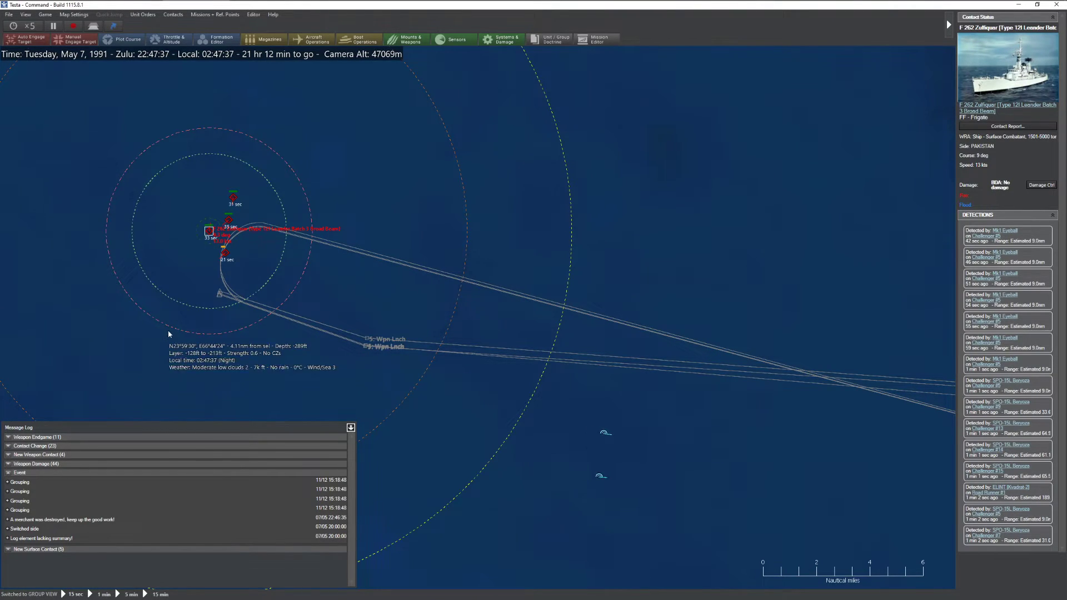
scroll(169, 331, "down", 3)
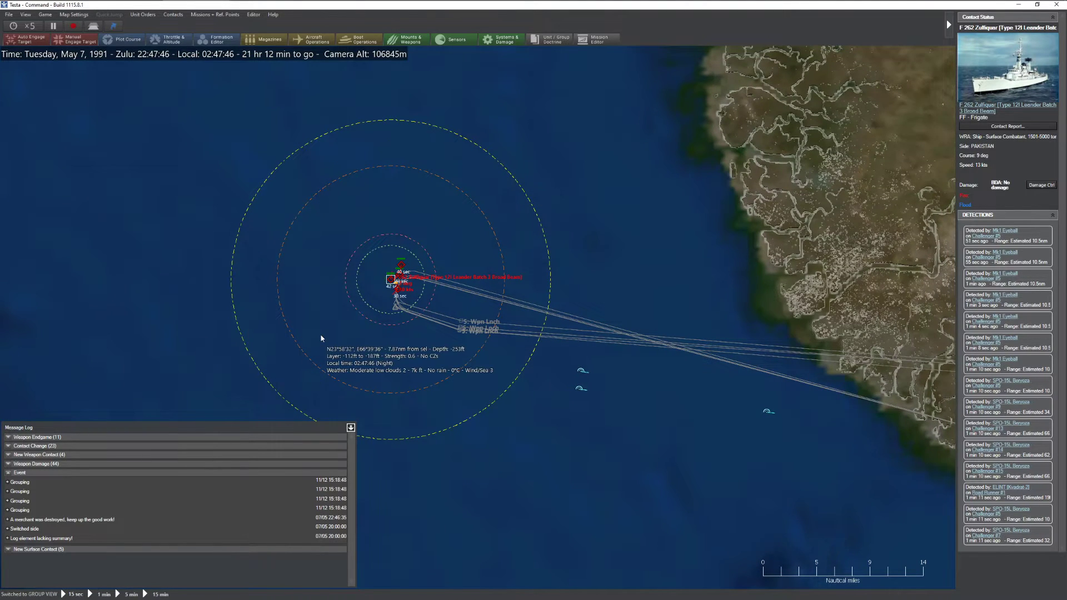
scroll(369, 354, "up", 3)
key("KP_Add")
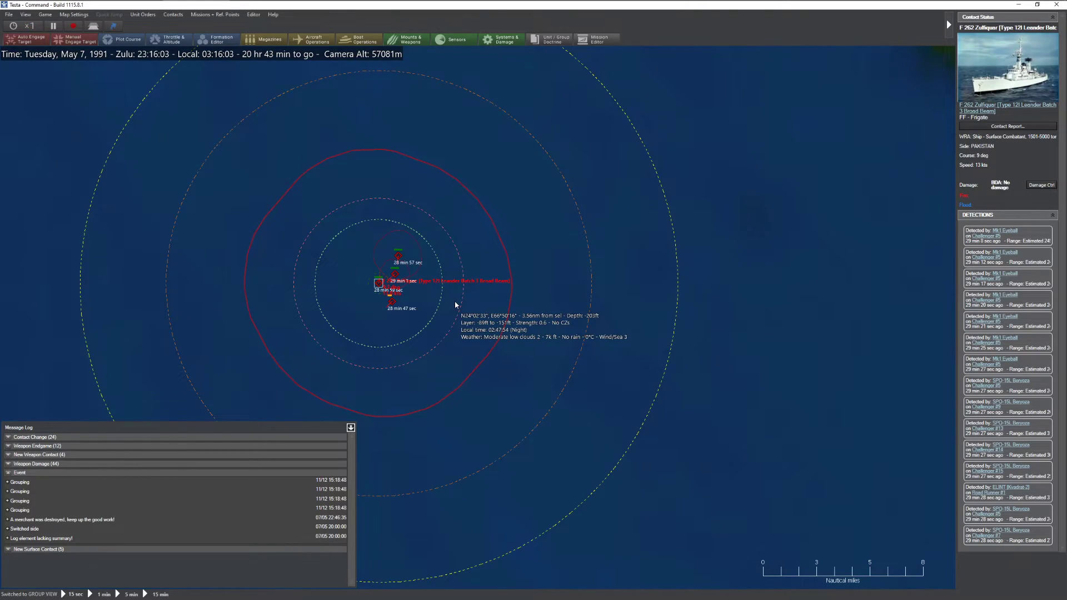
- Plot a course for the Tu-142MK-E Bear F patrol aircraft southwest of the ships, ending just short of them
scroll(455, 304, "down", 10)
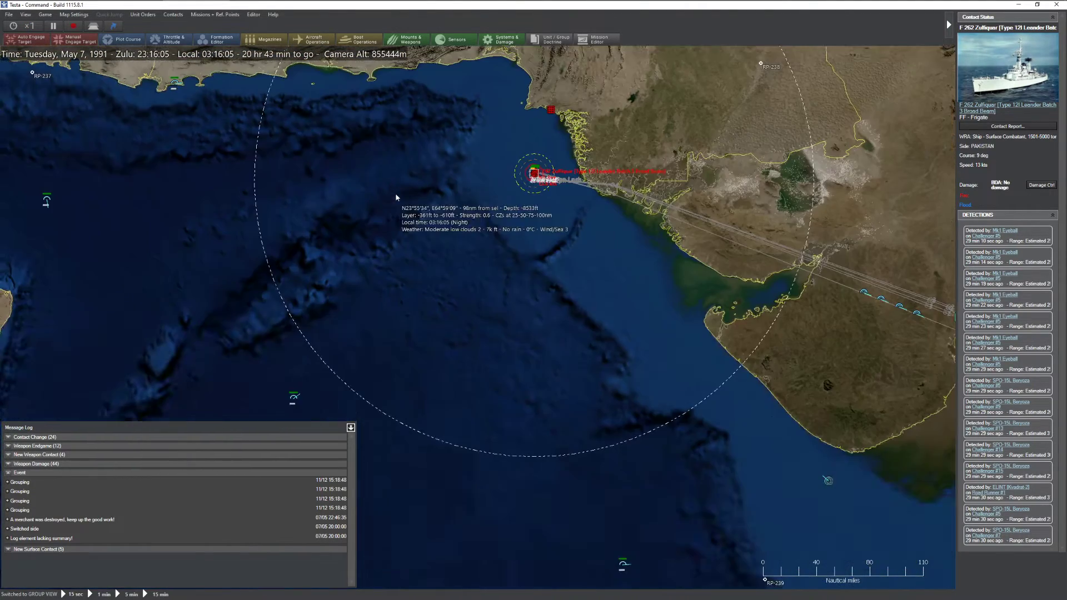
left_click(292, 398)
key("F3")
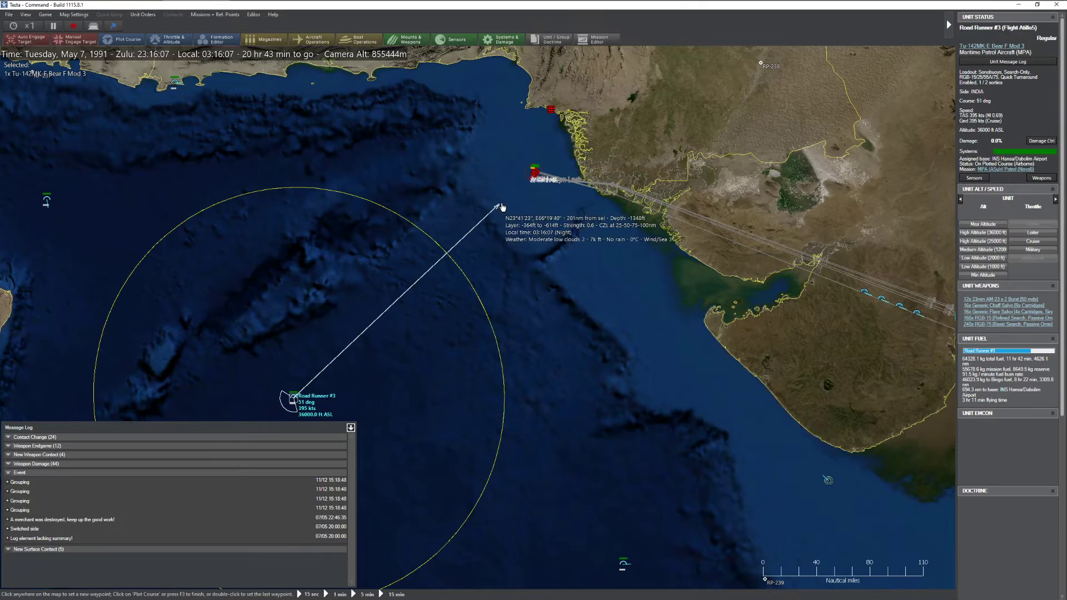
double_click(515, 195)
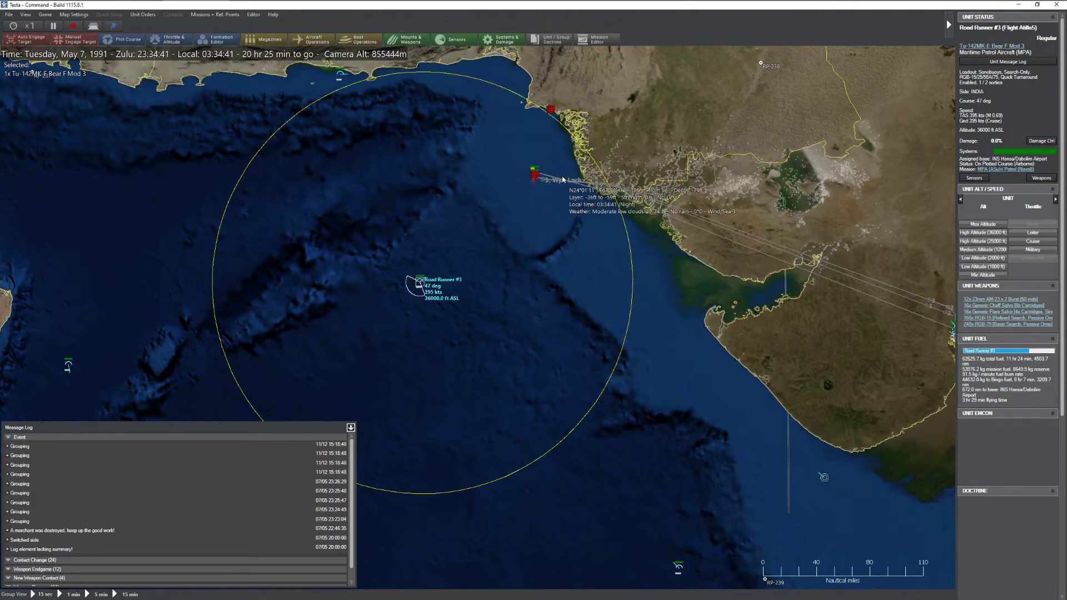
- Examine the remaining ship contacts up close and collapse the message log
scroll(563, 179, "up", 5)
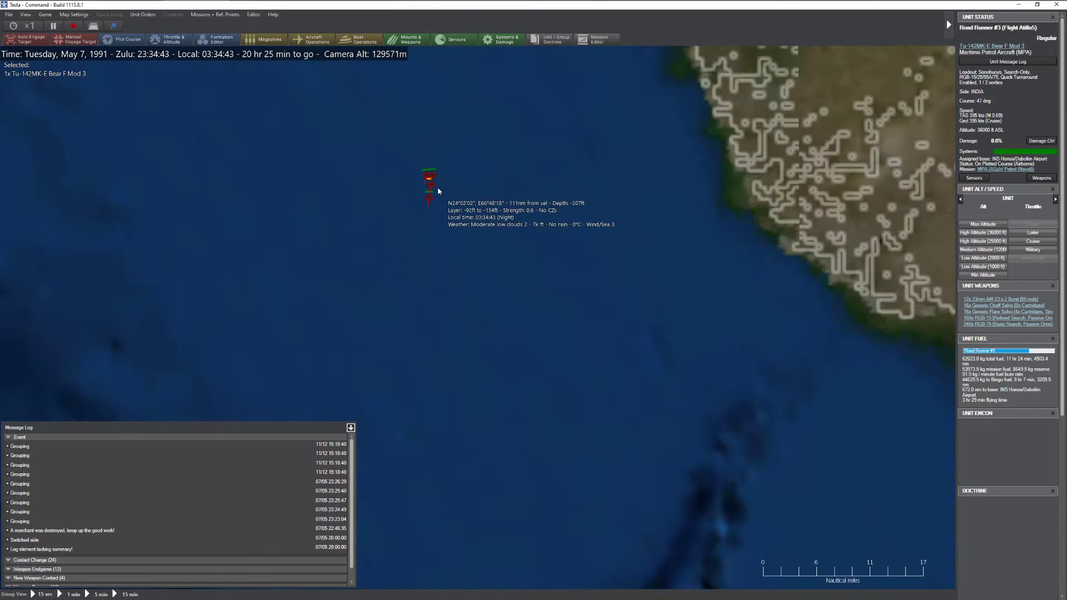
scroll(449, 283, "up", 4)
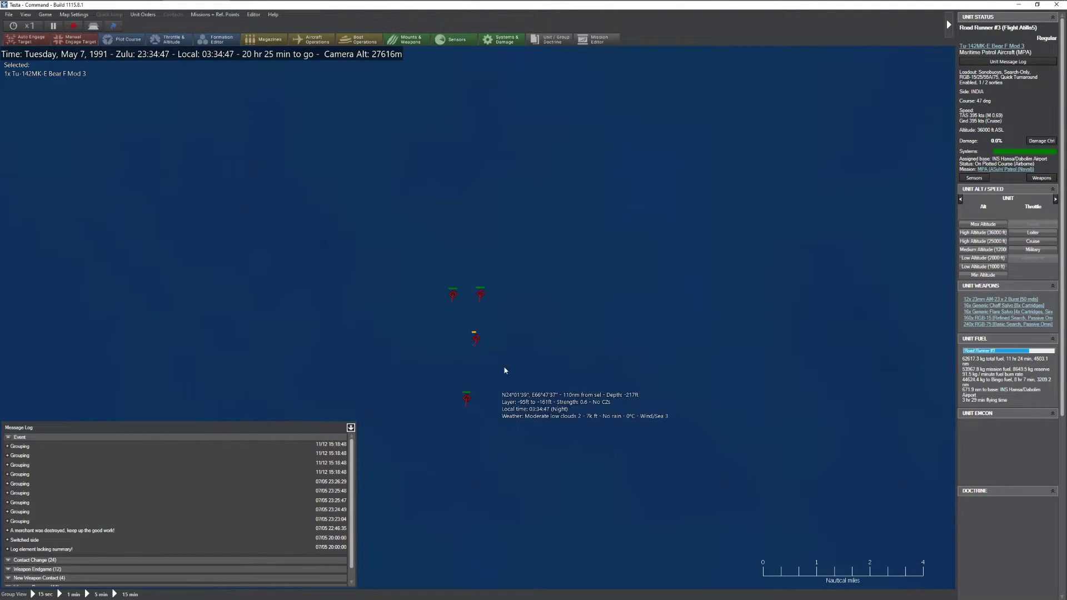
scroll(511, 350, "down", 2)
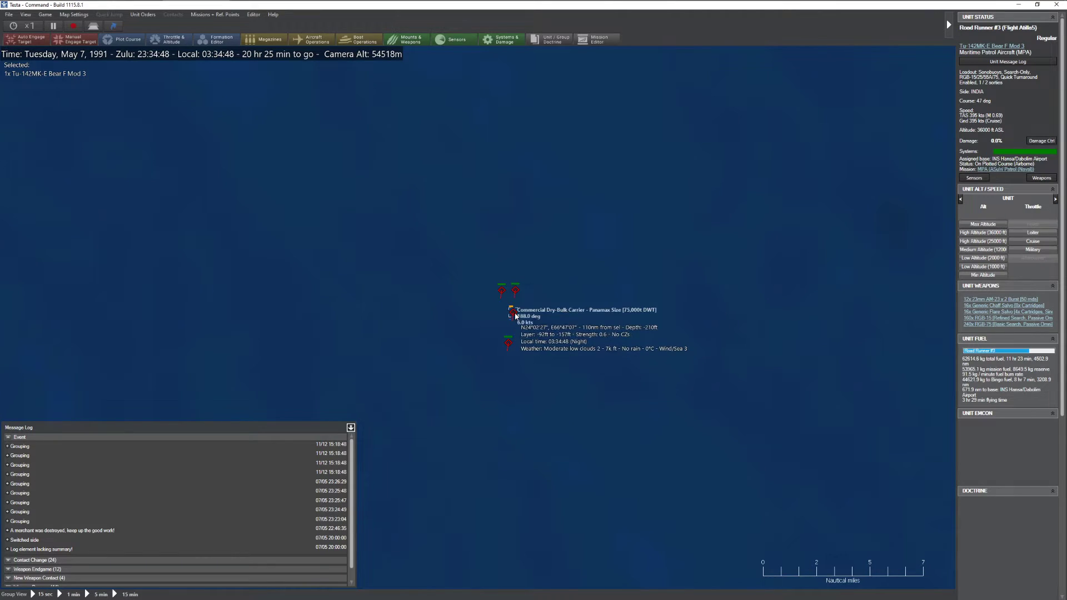
left_click(351, 428)
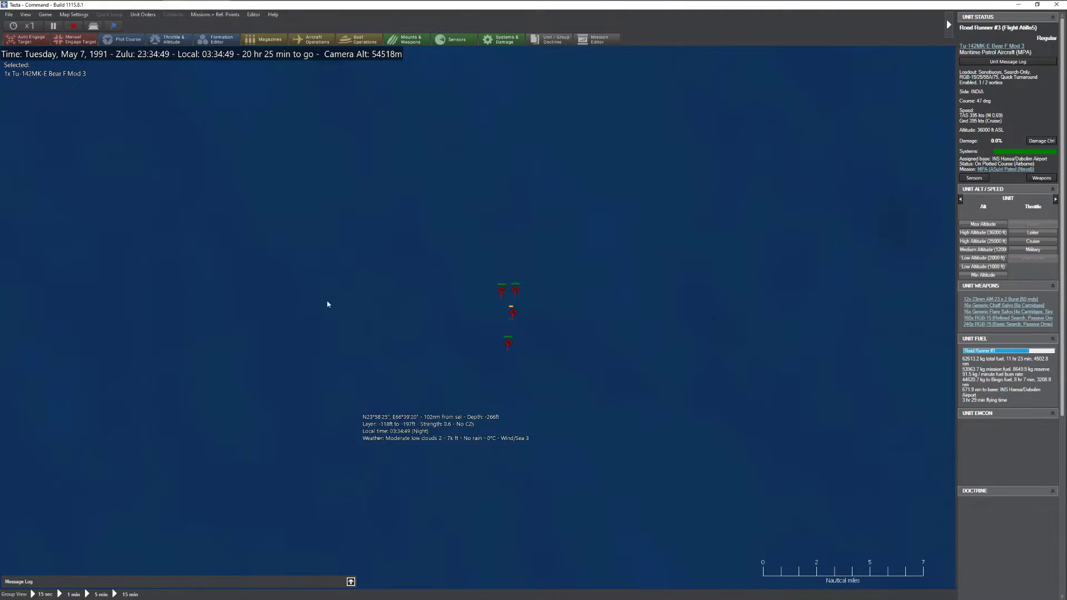
- Review the player evaluation's score, losses and expenditures, scoring log and scoring graph, and close it
left_click(45, 15)
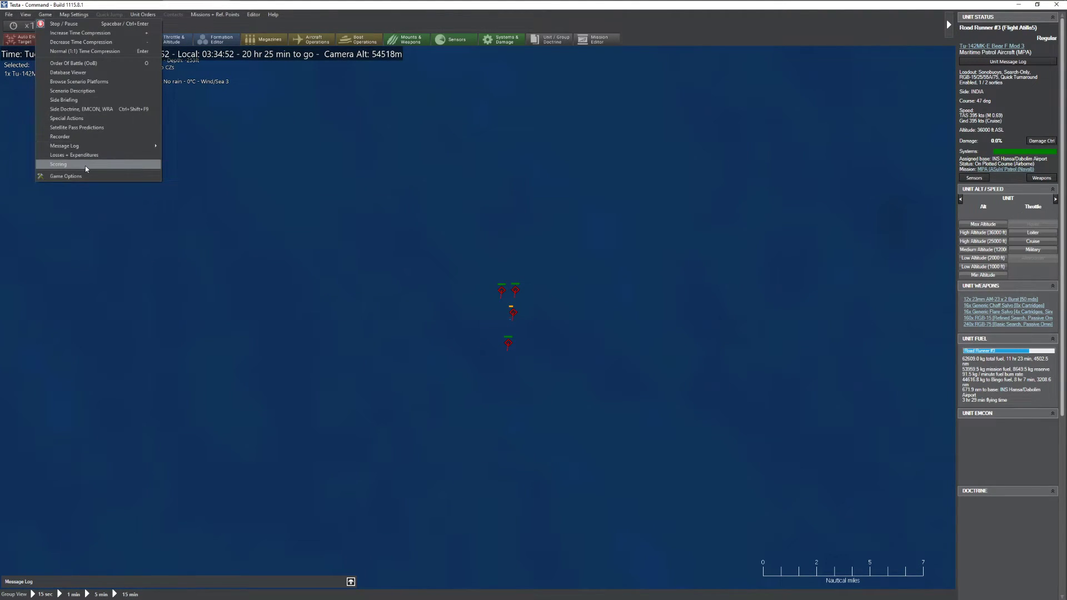
left_click(85, 164)
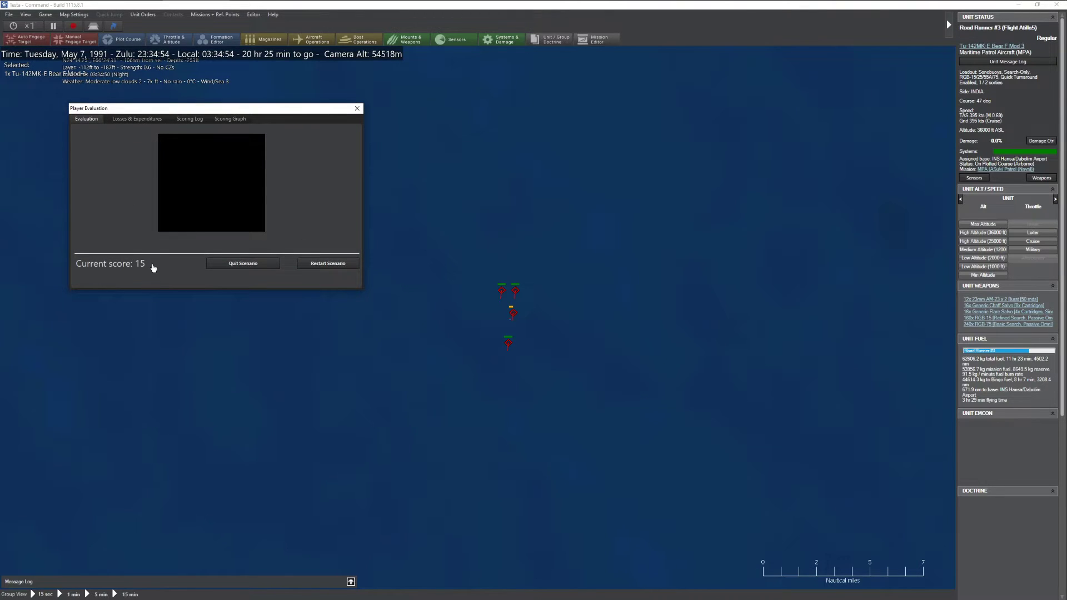
left_click(131, 120)
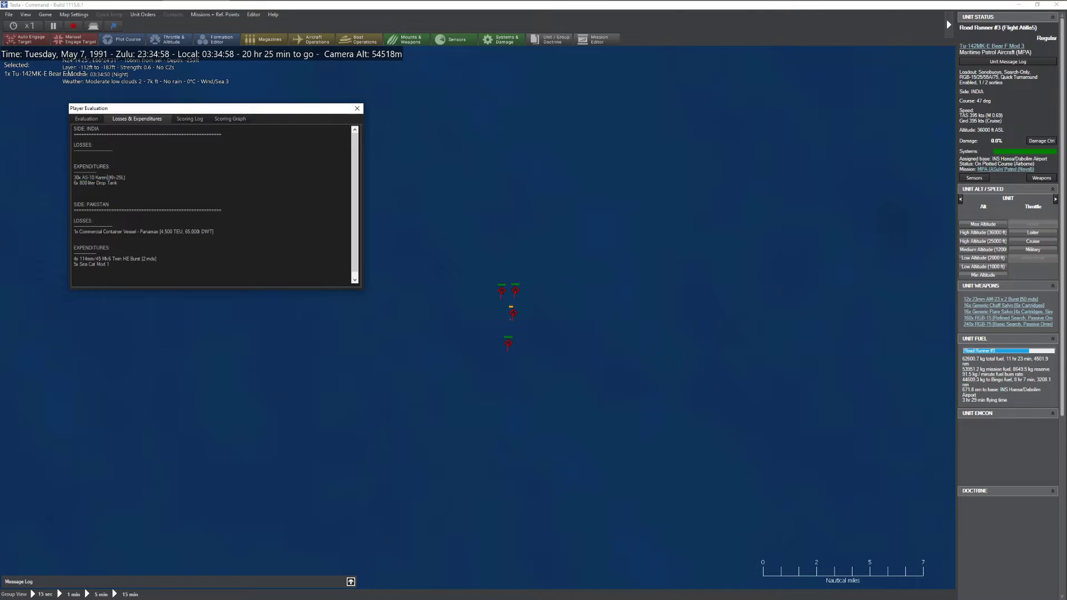
scroll(96, 183, "down", 1)
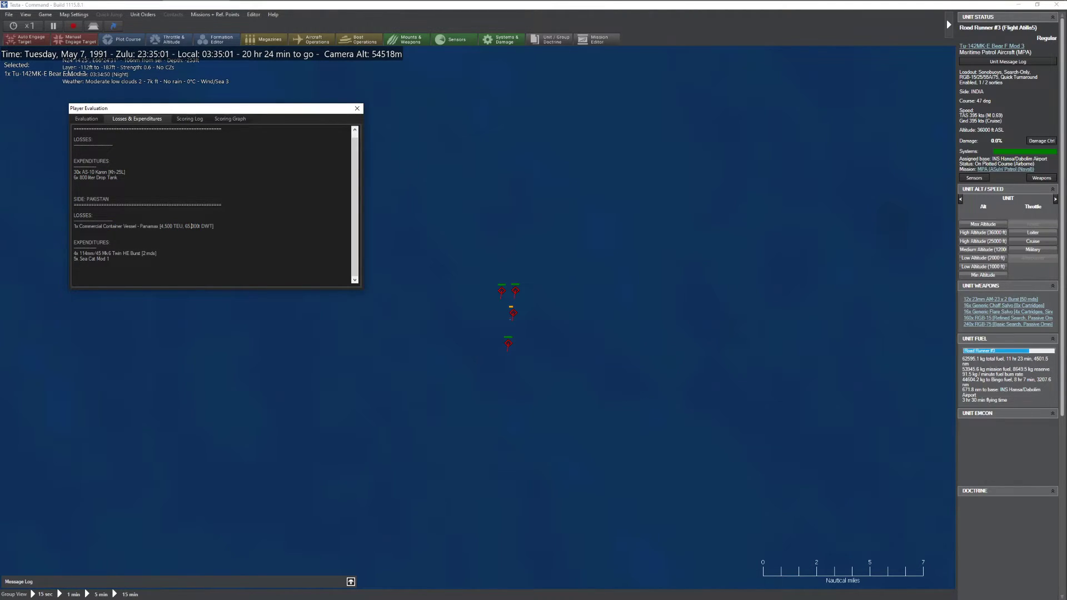
left_click(186, 120)
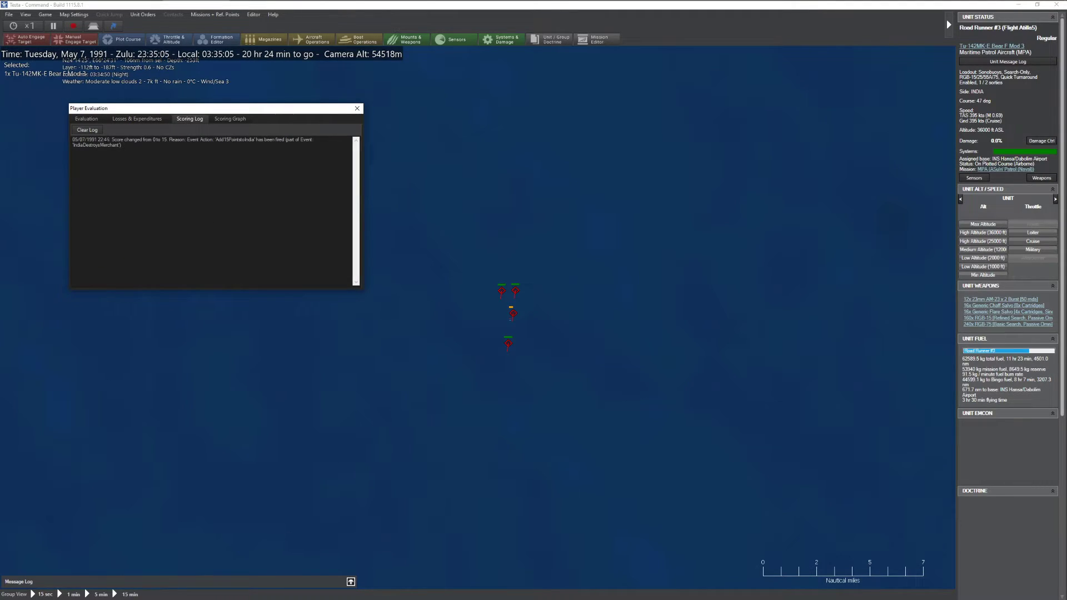
left_click(229, 118)
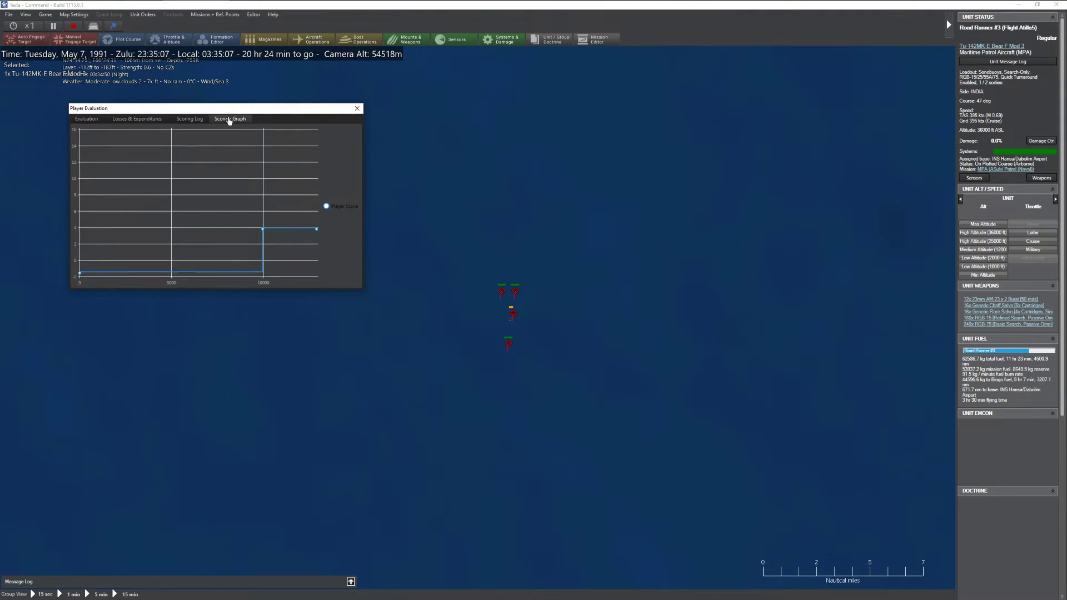
mouse_move(270, 160)
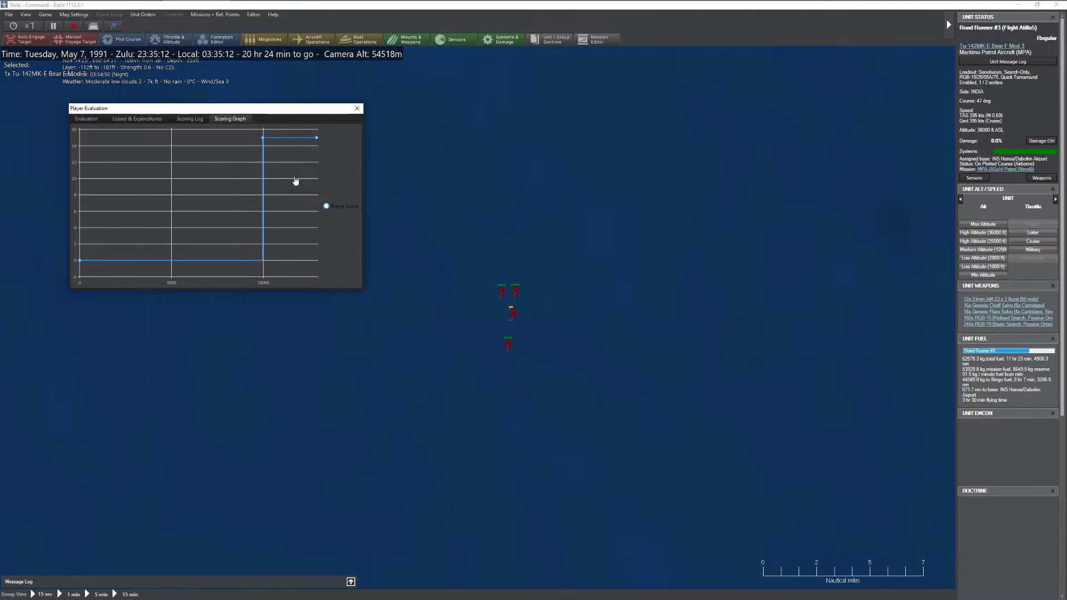
left_click(358, 109)
scroll(443, 215, "down", 6)
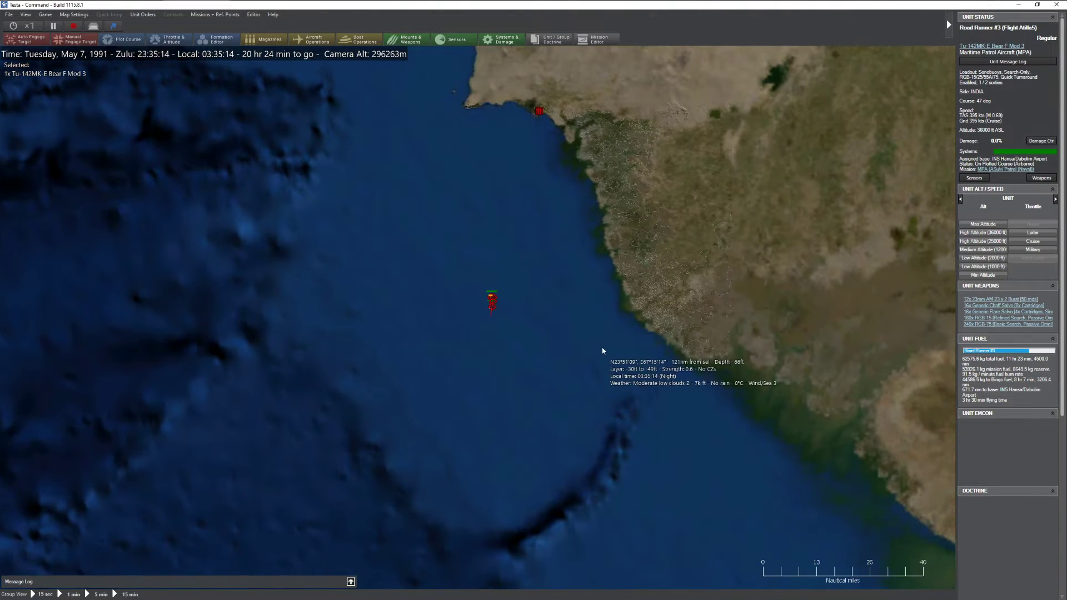
- Switch the scenario view to the Pakistan side
scroll(558, 351, "up", 5)
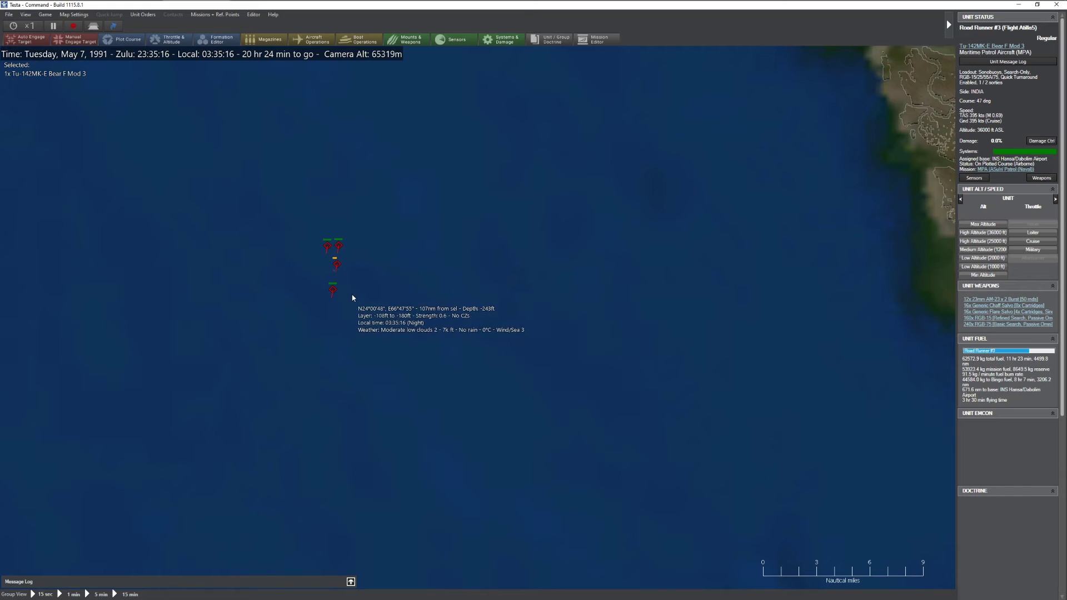
left_click(257, 16)
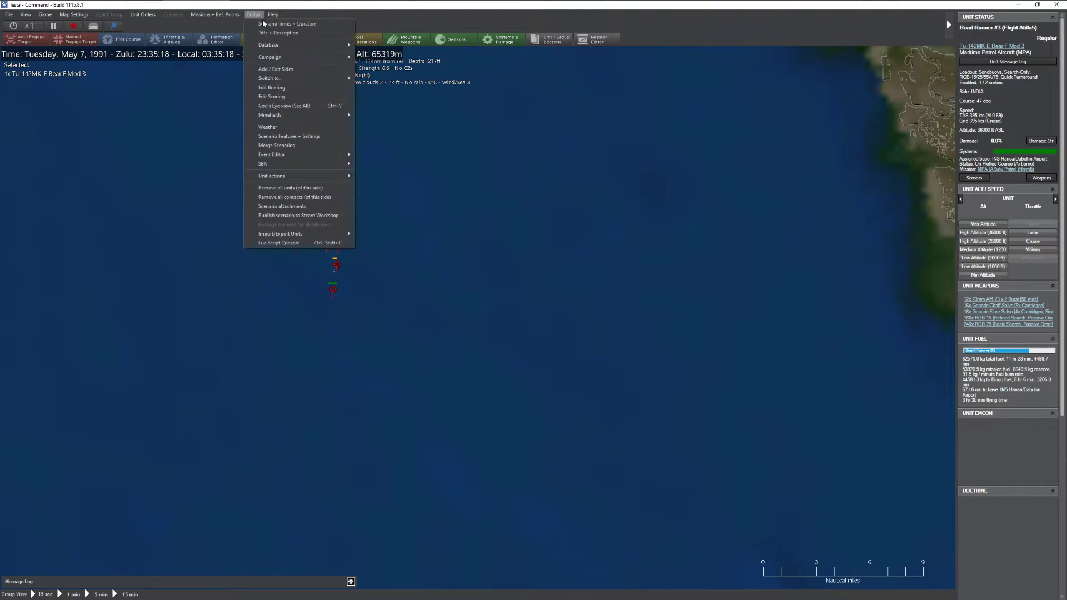
mouse_move(350, 79)
left_click(379, 89)
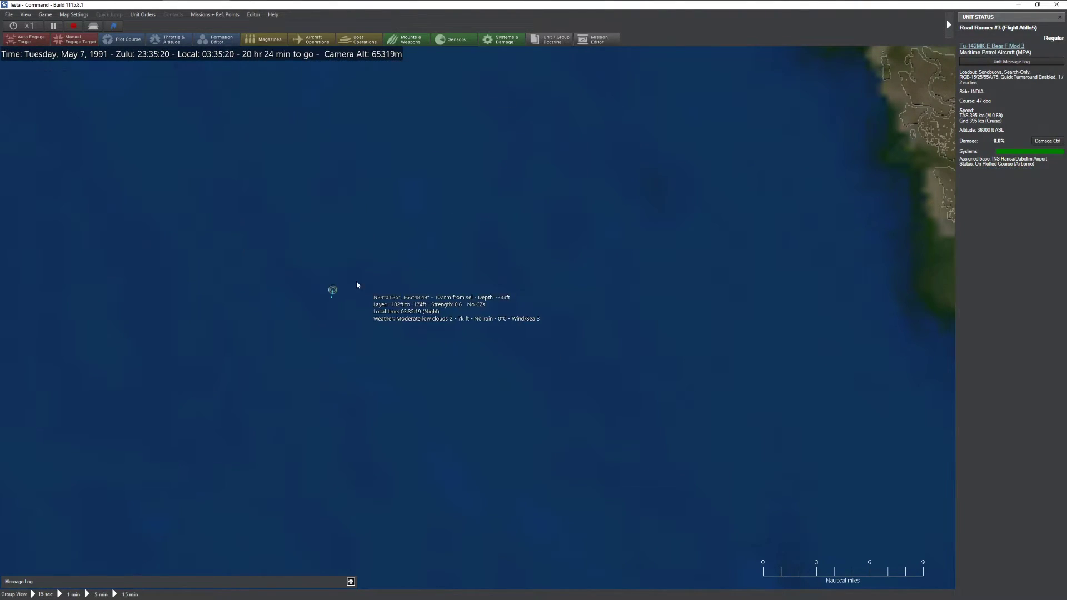
- Detach the damaged Commercial Dry-Bulk Carrier from its group of merchants and order it to return to Karachi Port
scroll(328, 278, "up", 3)
left_click_drag(309, 269, 431, 303)
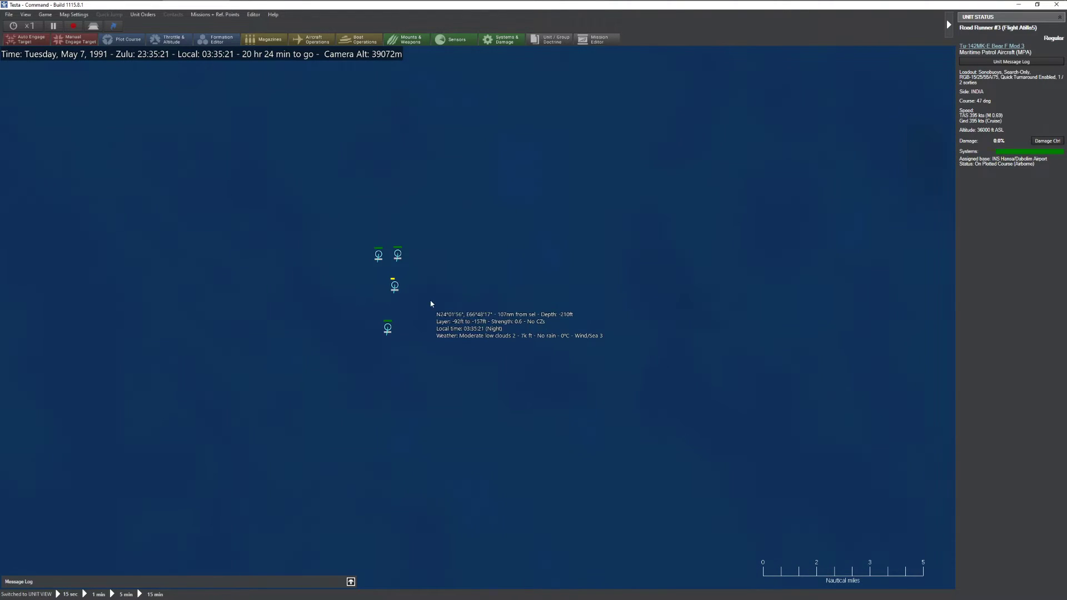
left_click(396, 286)
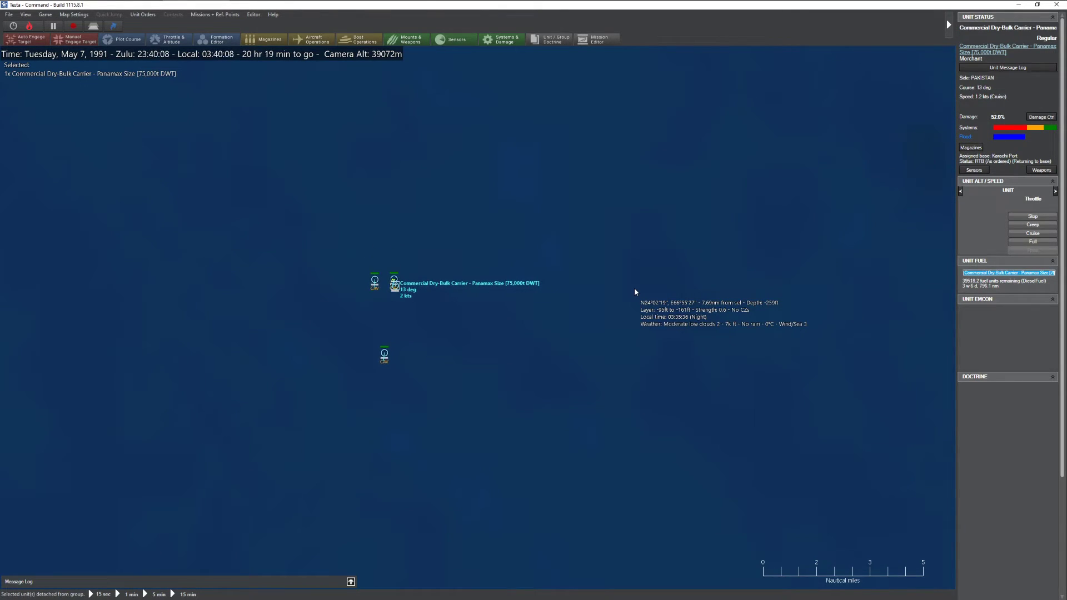
- Follow the damaged carrier toward Karachi as the simulation runs, and review its component damage status
scroll(634, 288, "down", 3)
scroll(557, 250, "down", 5)
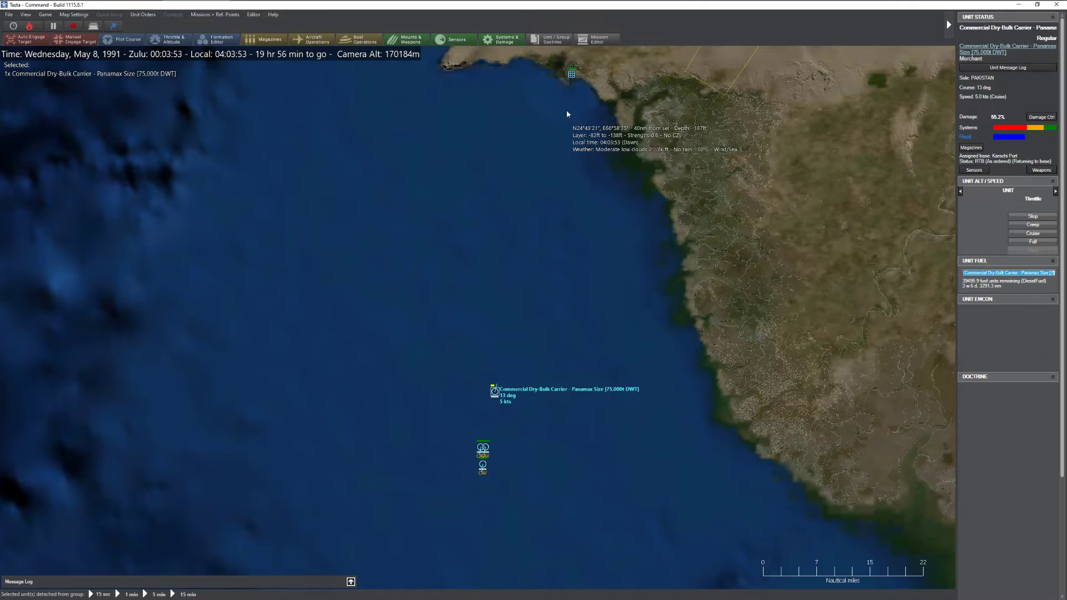
left_click_drag(574, 159, 569, 236)
scroll(569, 236, "down", 3)
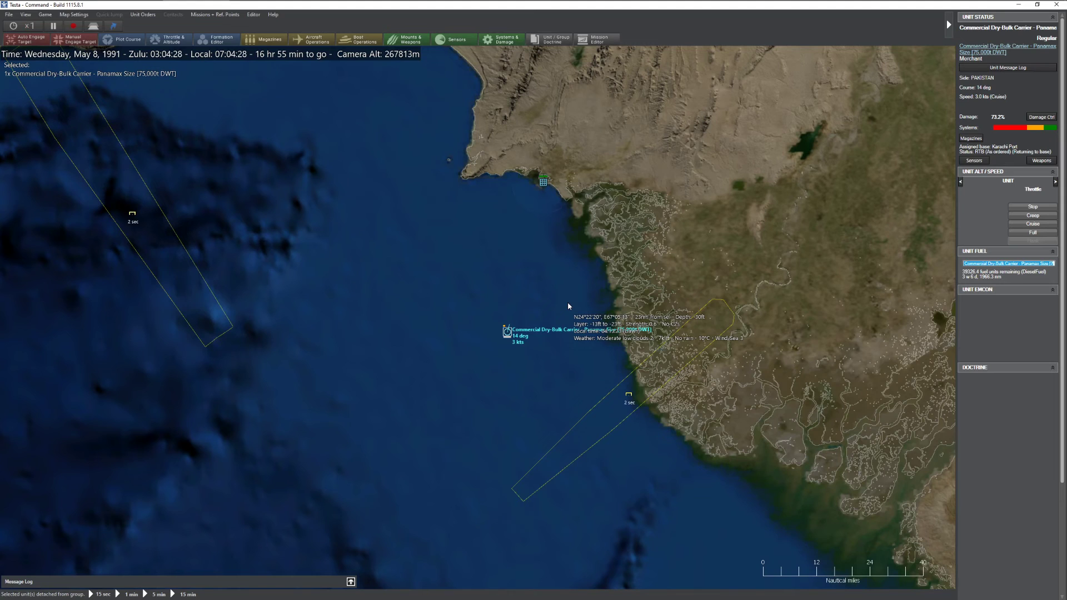
left_click(1041, 117)
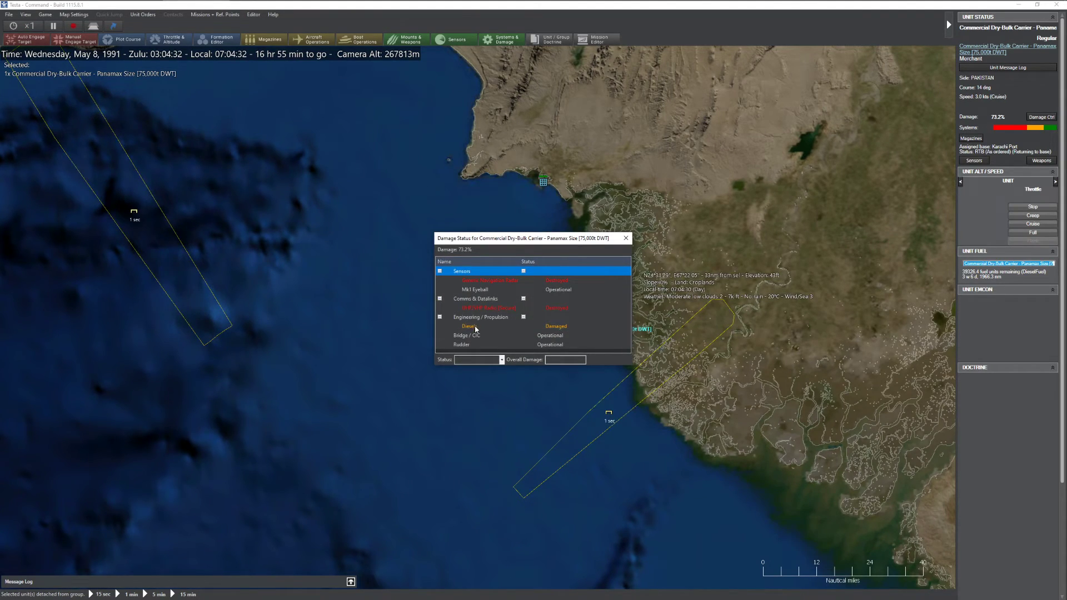
left_click(625, 236)
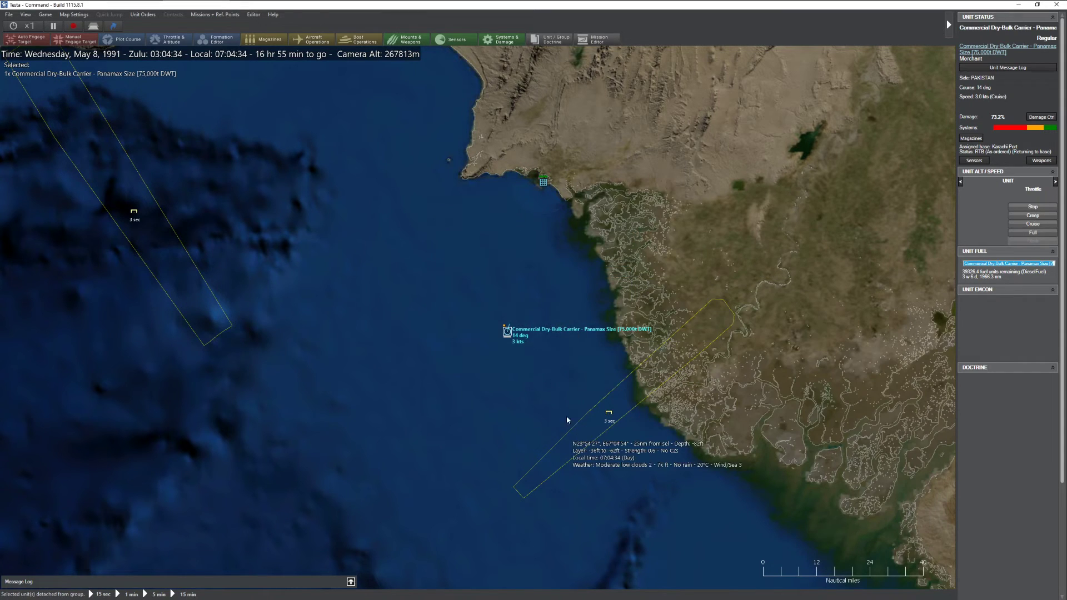
- Speed up the simulation until the carrier is docking at Karachi Port, and check the port's docking operations
scroll(566, 409, "down", 3)
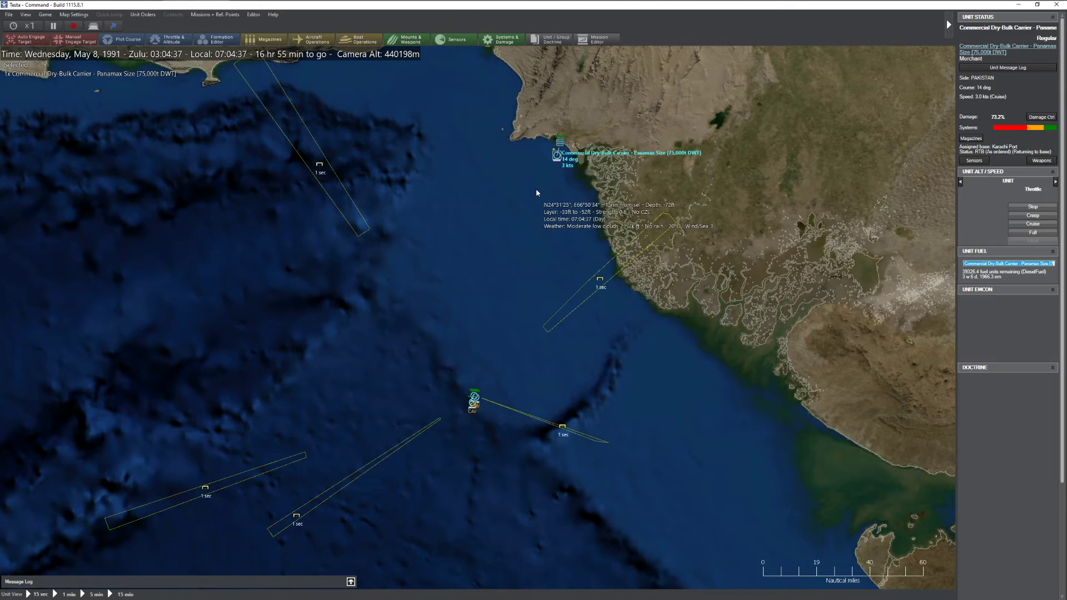
scroll(523, 311, "up", 5)
scroll(468, 423, "up", 5)
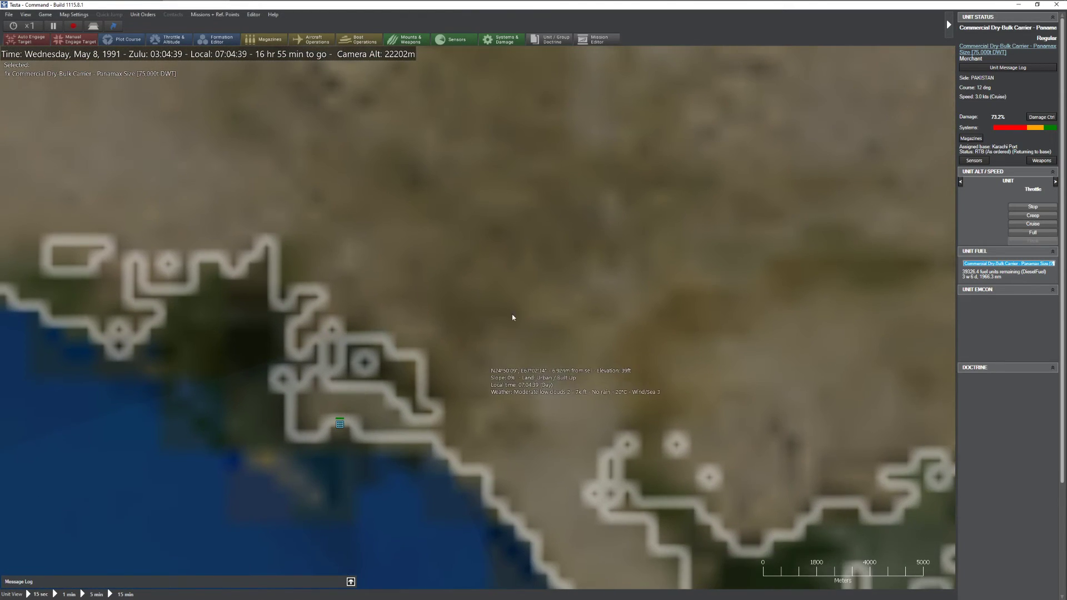
key("plus")
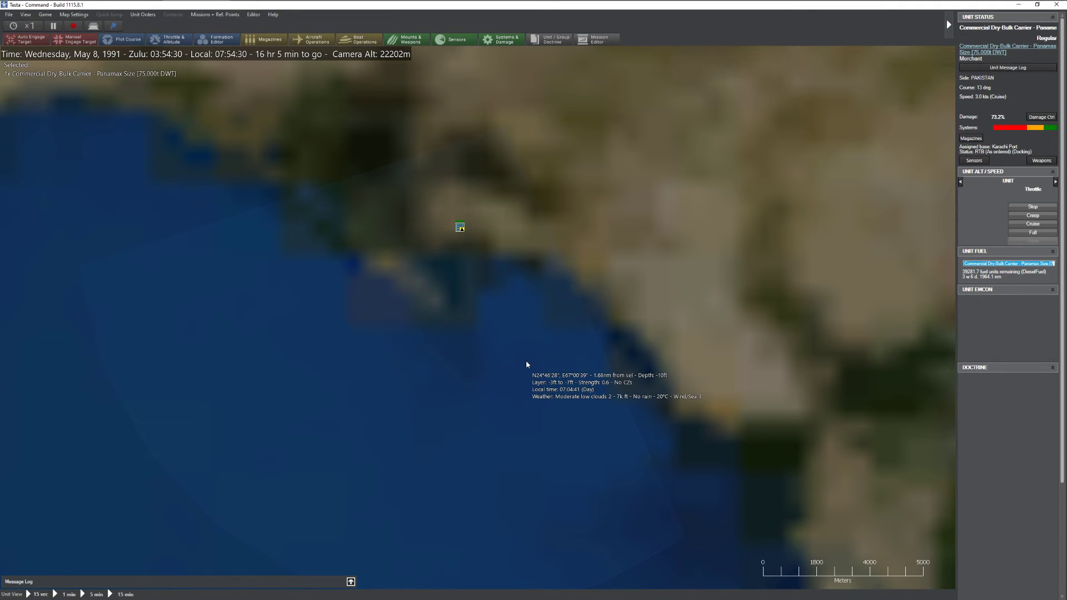
left_click(460, 228)
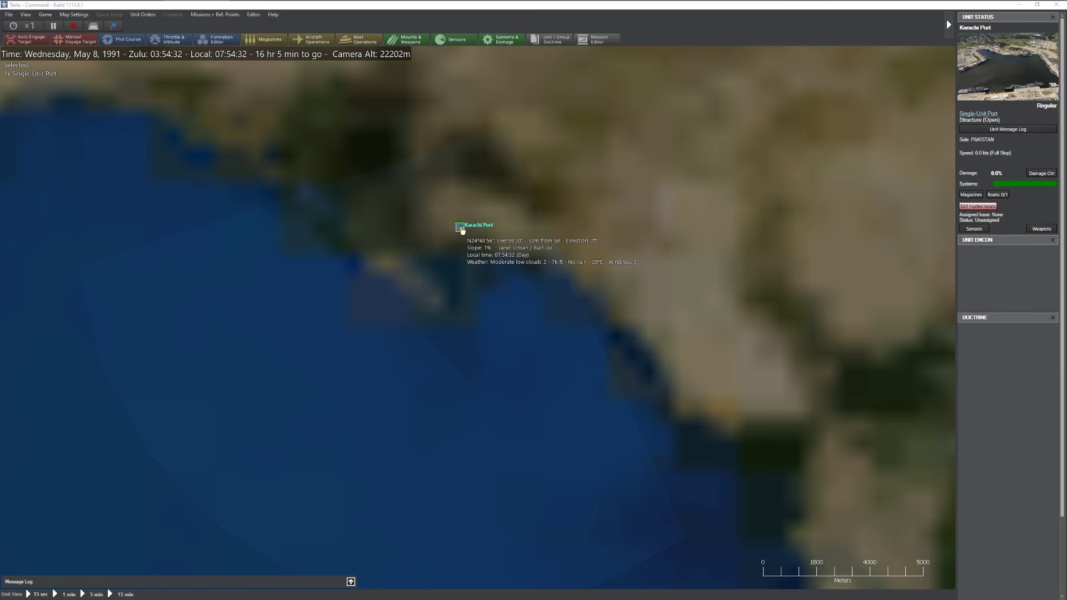
double_click(461, 228)
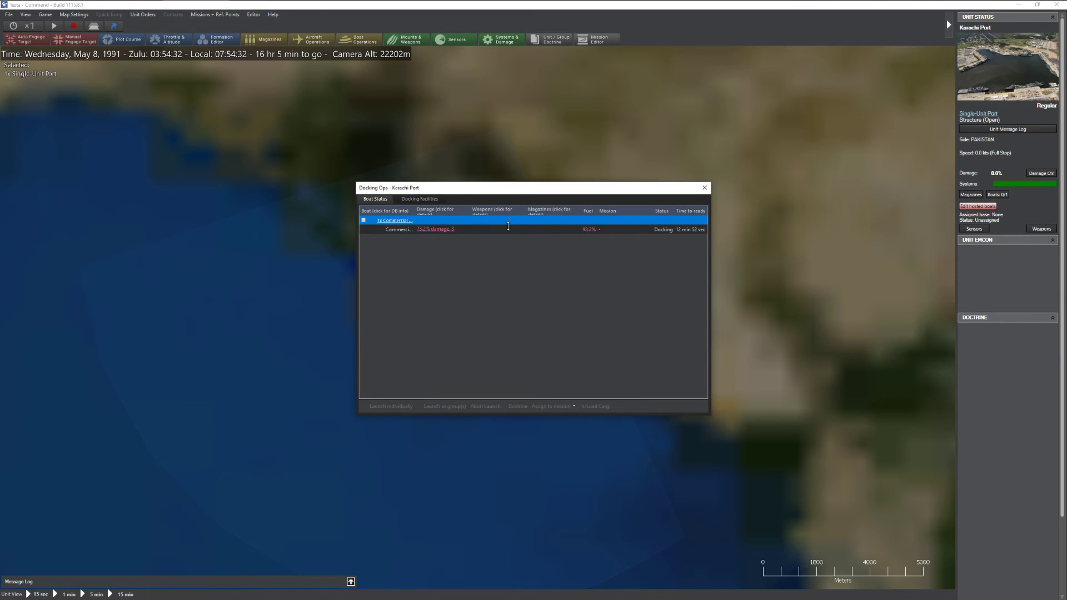
left_click(706, 188)
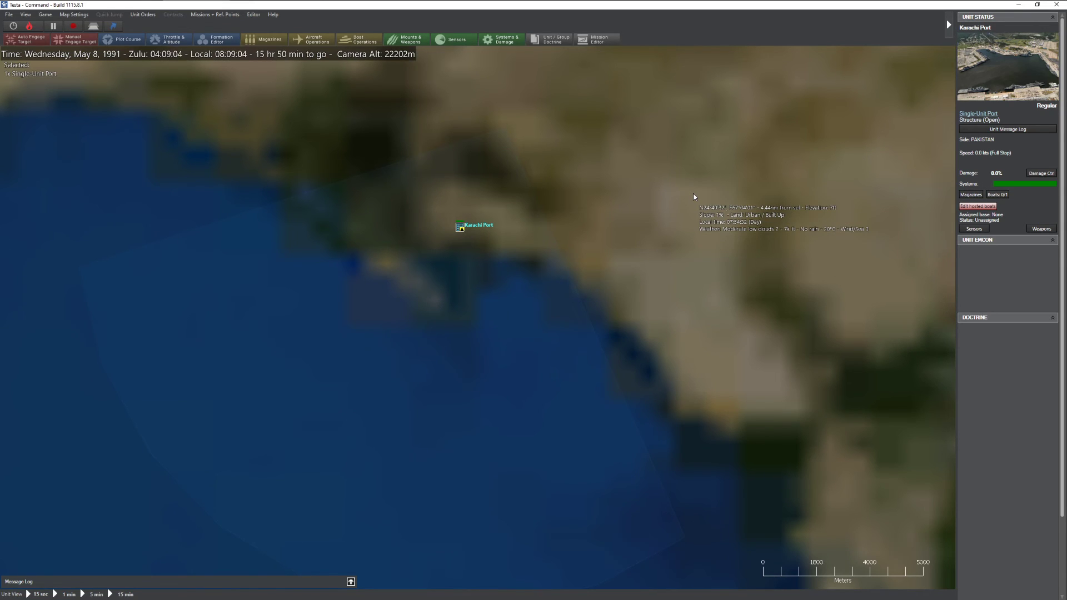
- Slow the simulation, review the docked carrier's readiness and damage status in Karachi Port's docking operations, and close both windows
key("minus")
key("ctrl+F6")
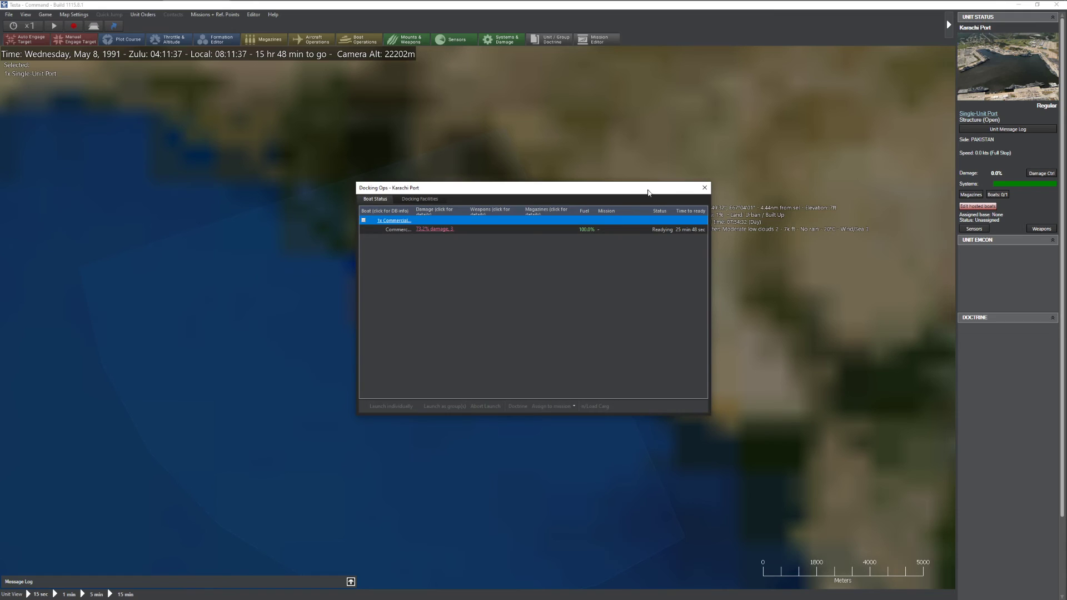
left_click(635, 229)
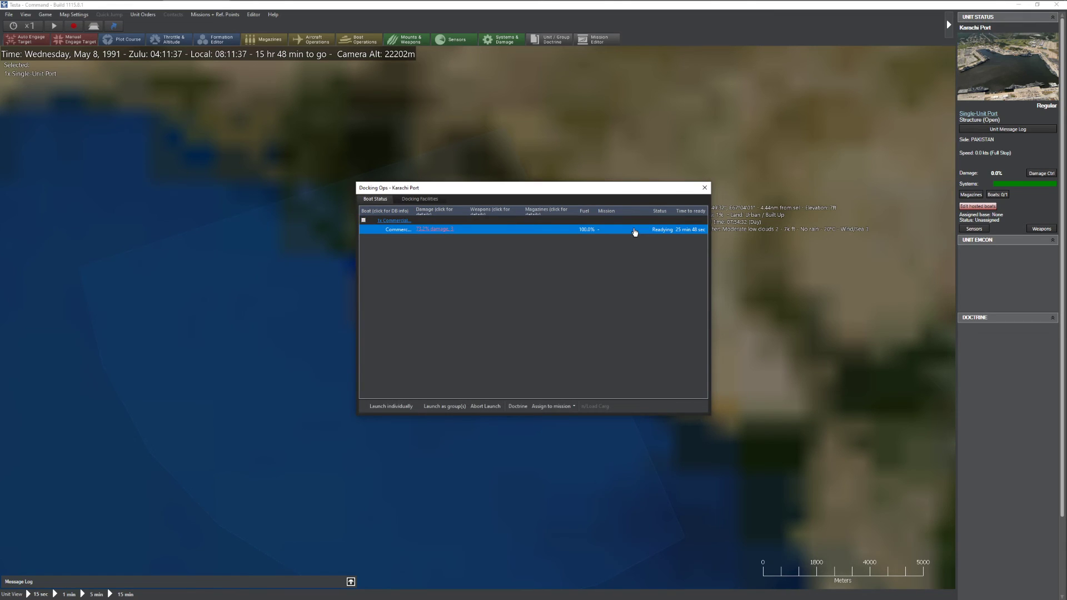
left_click(430, 231)
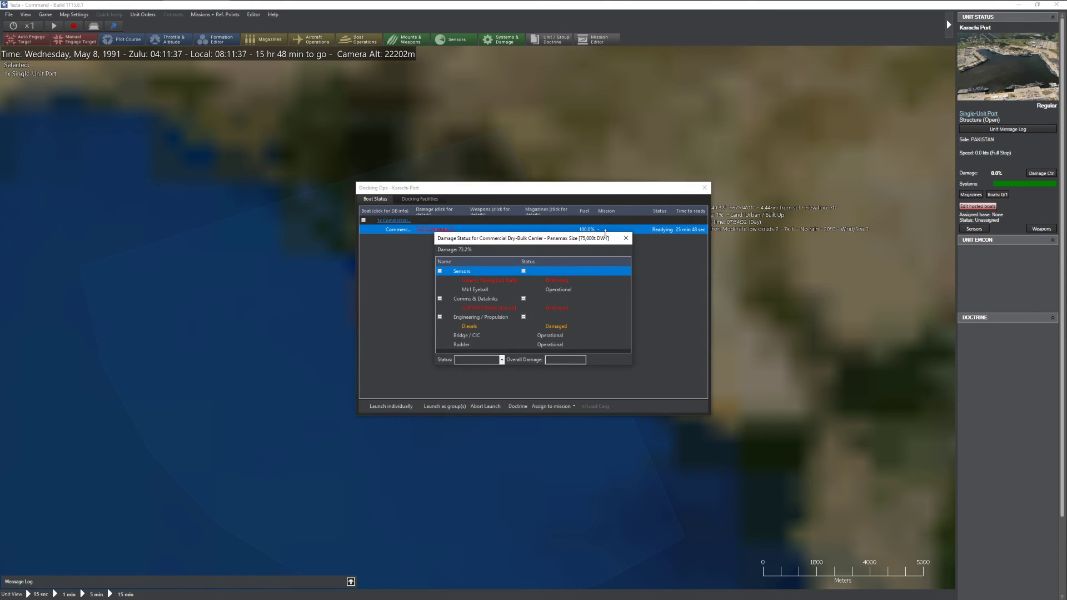
left_click(626, 238)
left_click(705, 188)
scroll(526, 214, "down", 5)
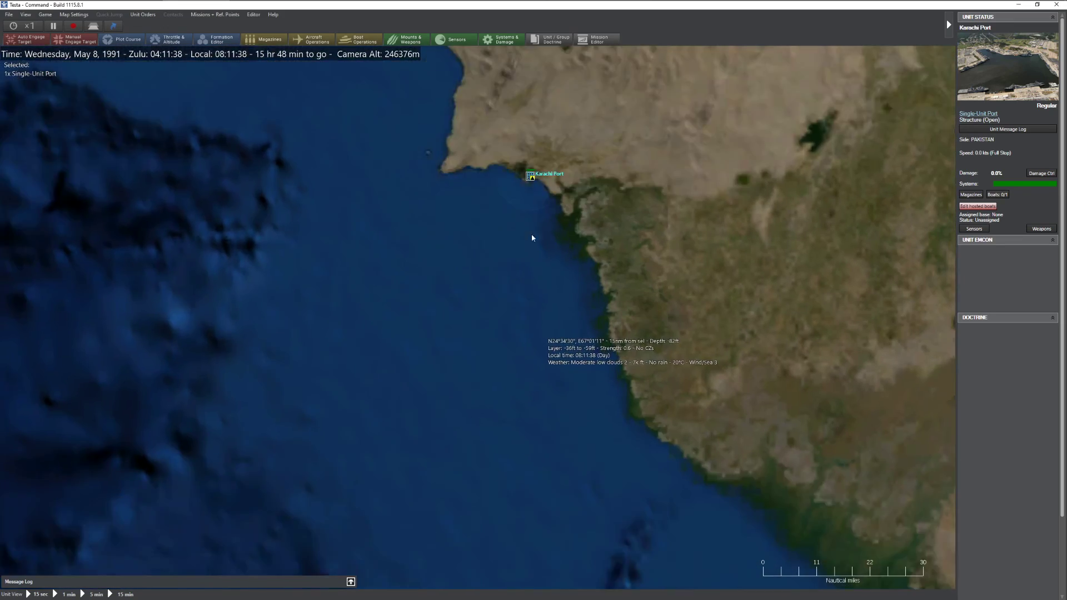
scroll(526, 214, "down", 4)
left_click_drag(590, 351, 501, 282)
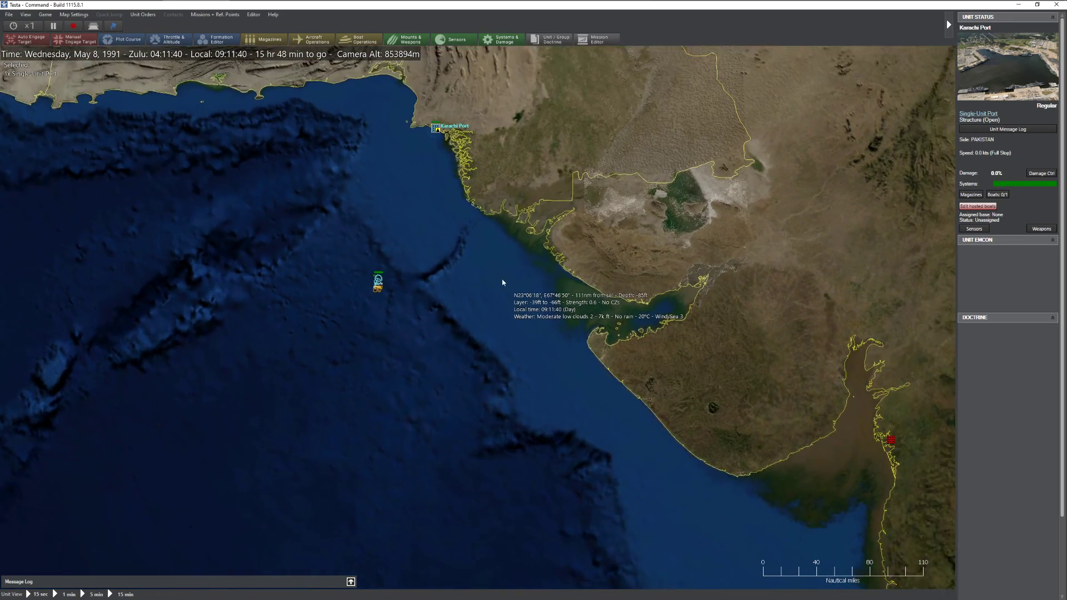
scroll(500, 282, "down", 2)
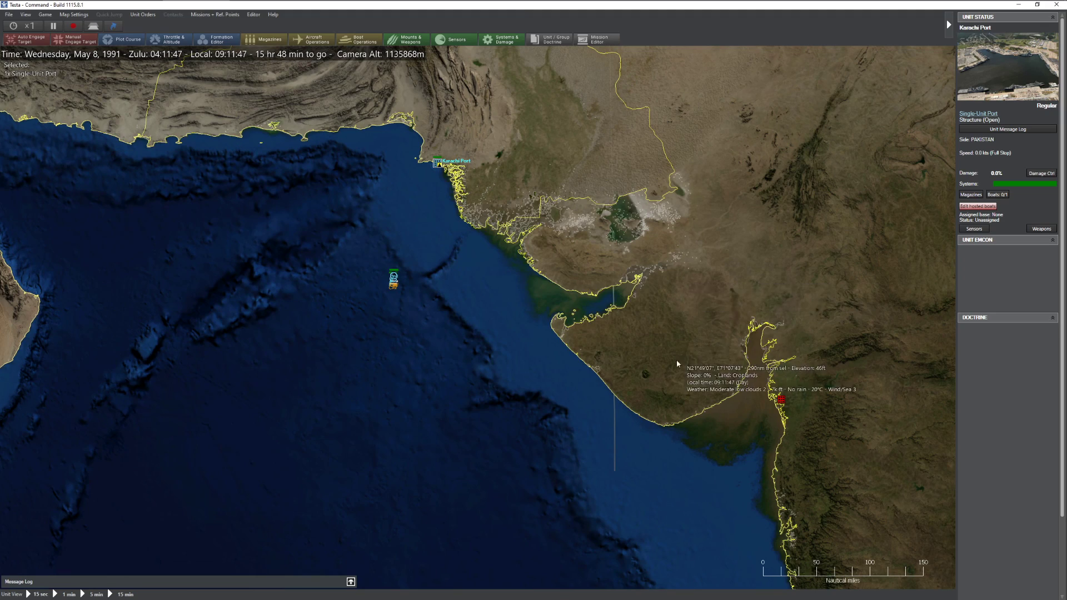
left_click_drag(675, 359, 673, 261)
scroll(672, 261, "down", 3)
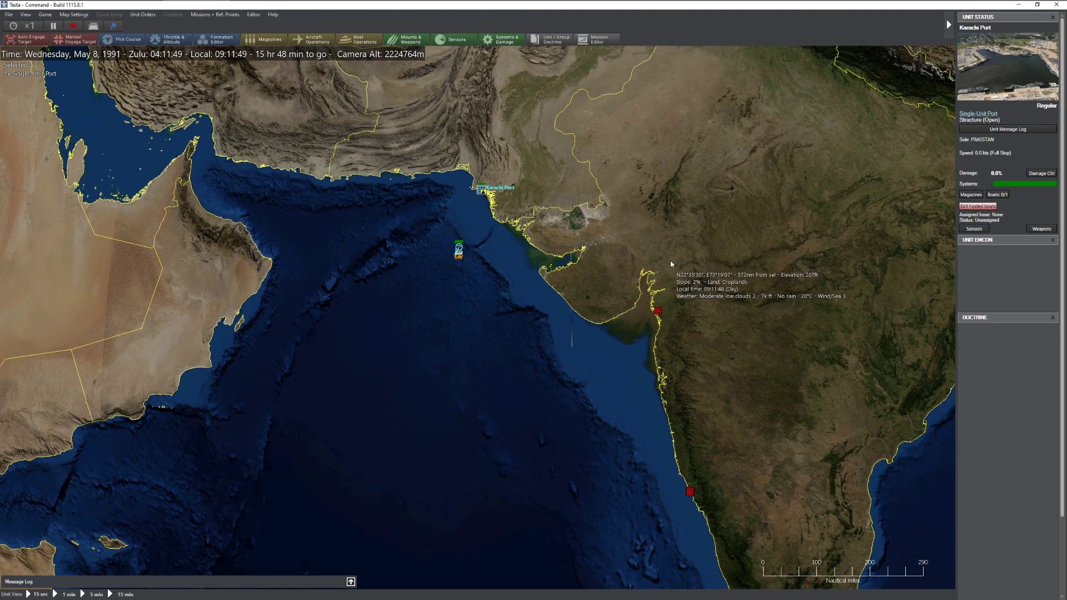